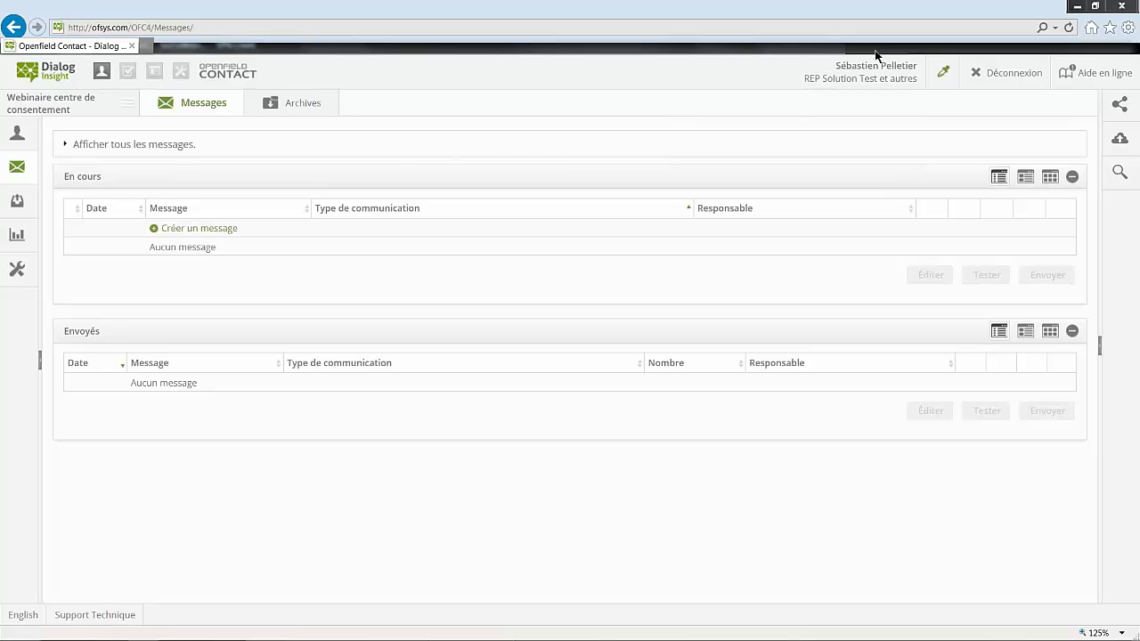
Step: Create a new message and review the available communication types, including Infolettre hebdomadaire, without applying one
{"action": "left_click", "coordinate": [198, 228]}
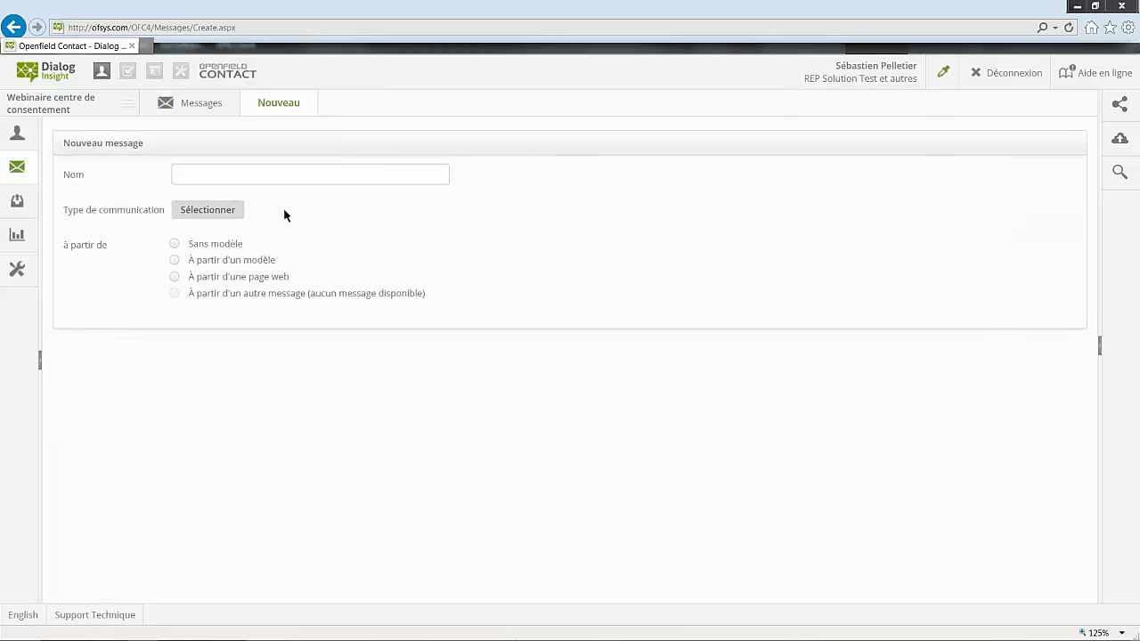
{"action": "left_click", "coordinate": [198, 211]}
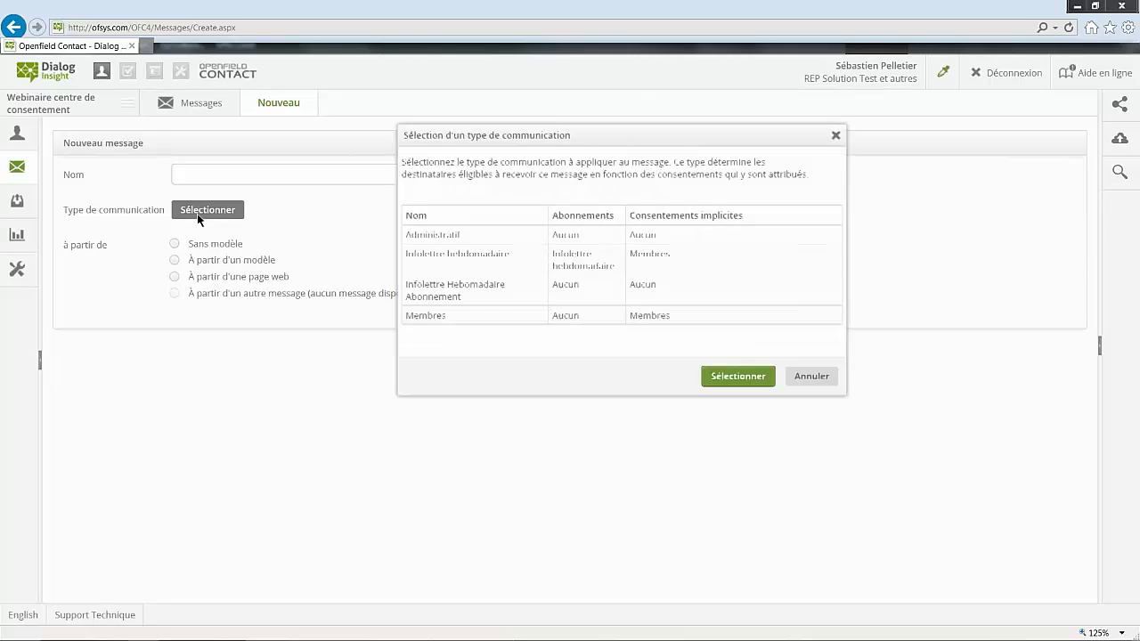
{"action": "left_click", "coordinate": [425, 265]}
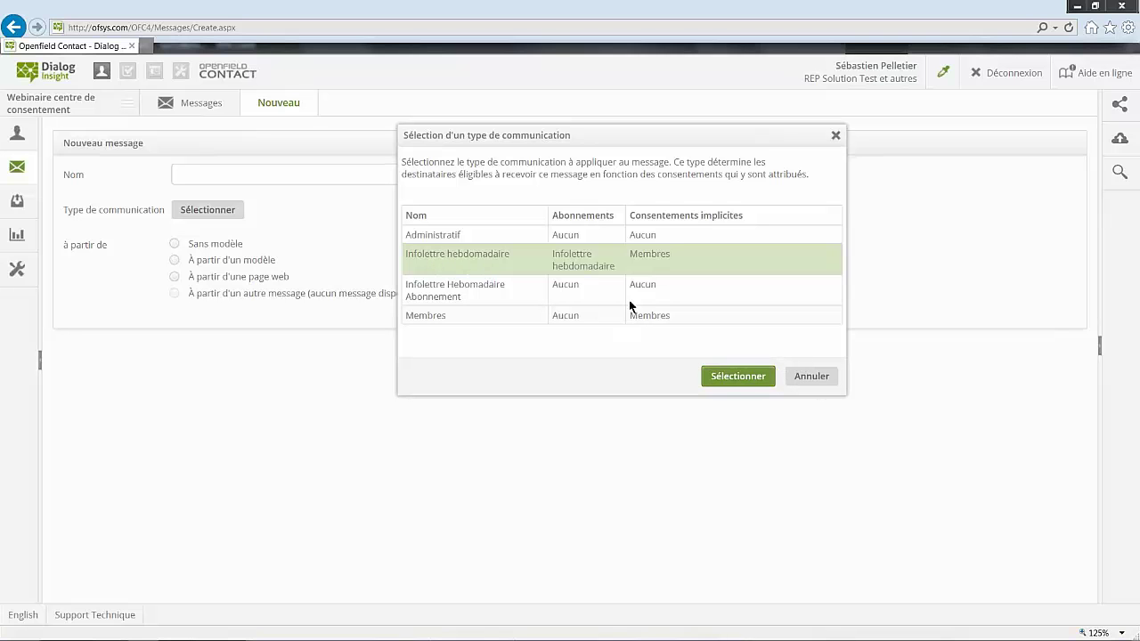
{"action": "left_click", "coordinate": [814, 377]}
Step: Open the project's consent manager and examine the creation forms for a subscription and an implicit consent without adding either
{"action": "mouse_move", "coordinate": [20, 279]}
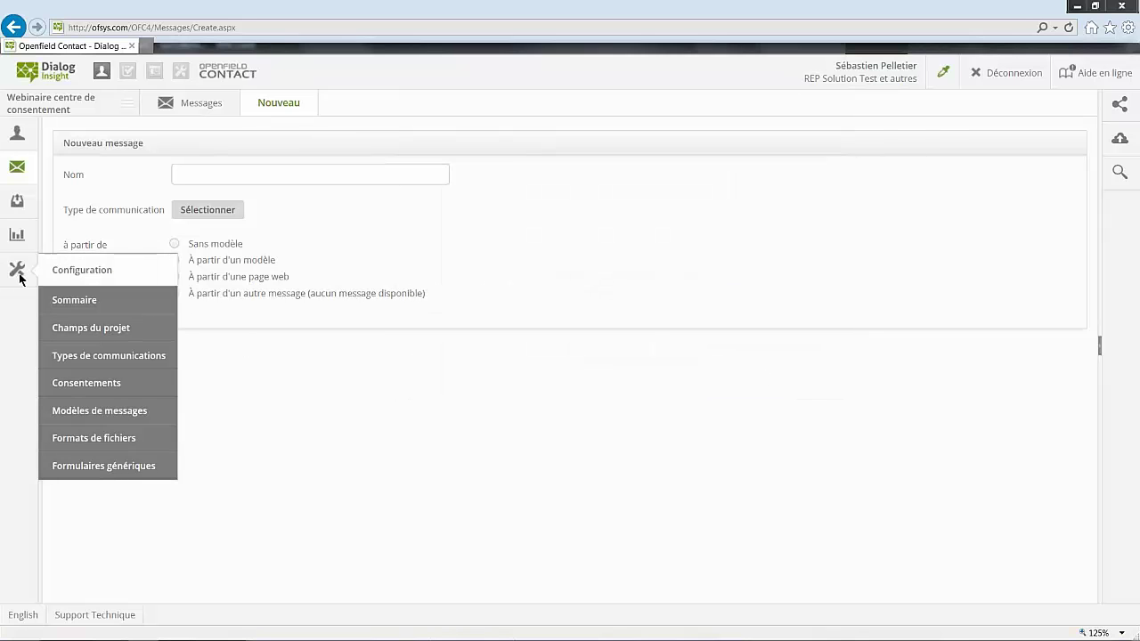
{"action": "left_click", "coordinate": [146, 389]}
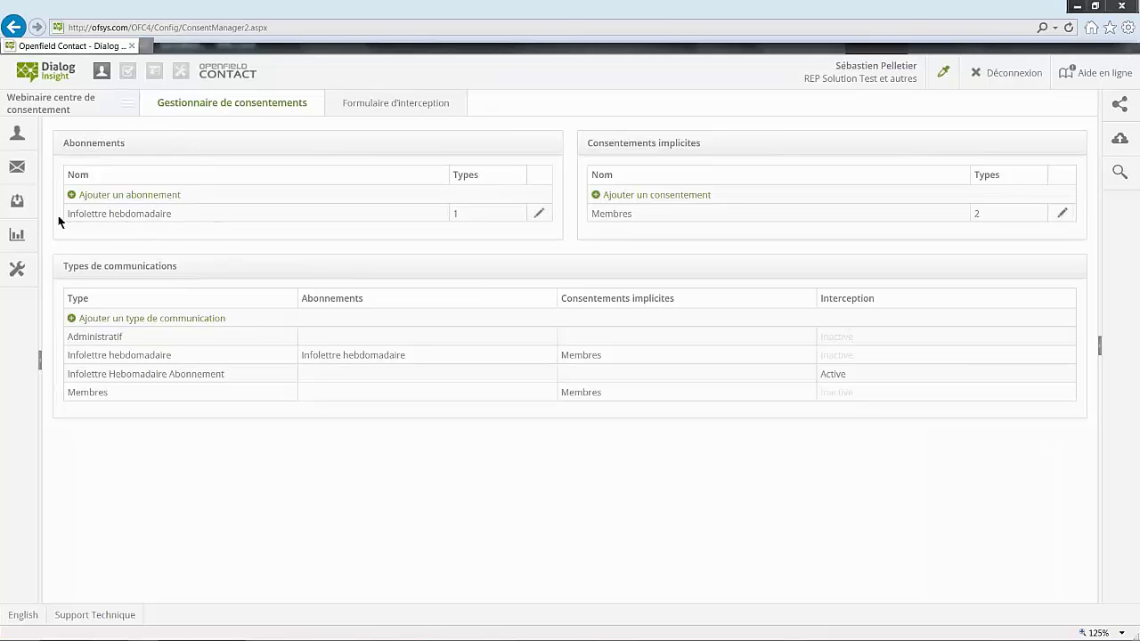
{"action": "left_click", "coordinate": [174, 203]}
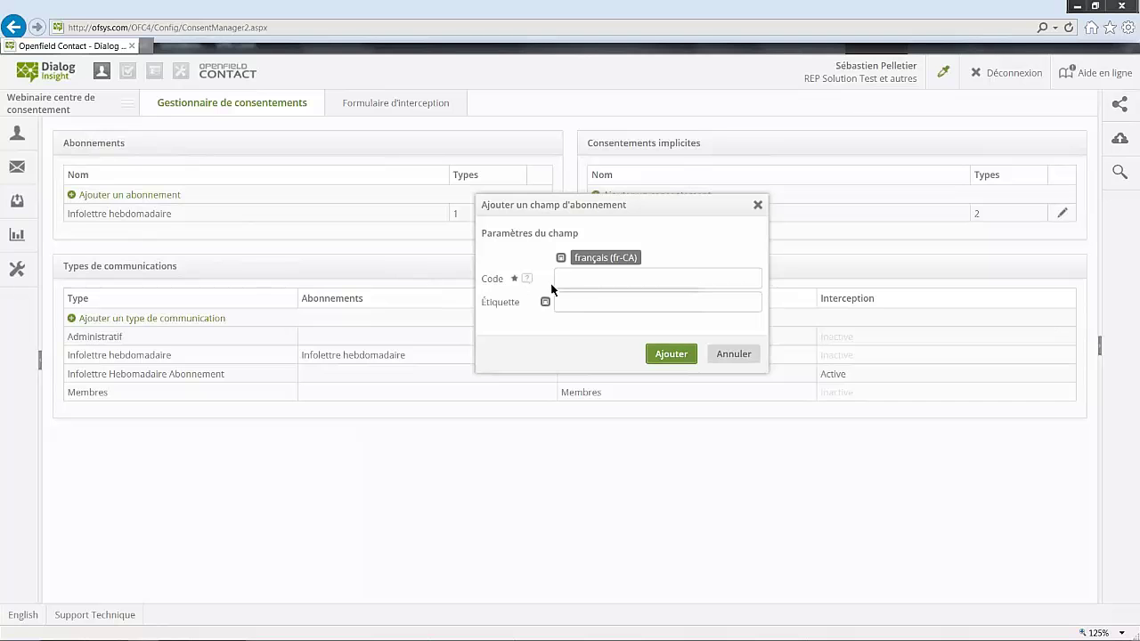
{"action": "left_click", "coordinate": [679, 301]}
{"action": "left_click", "coordinate": [732, 357]}
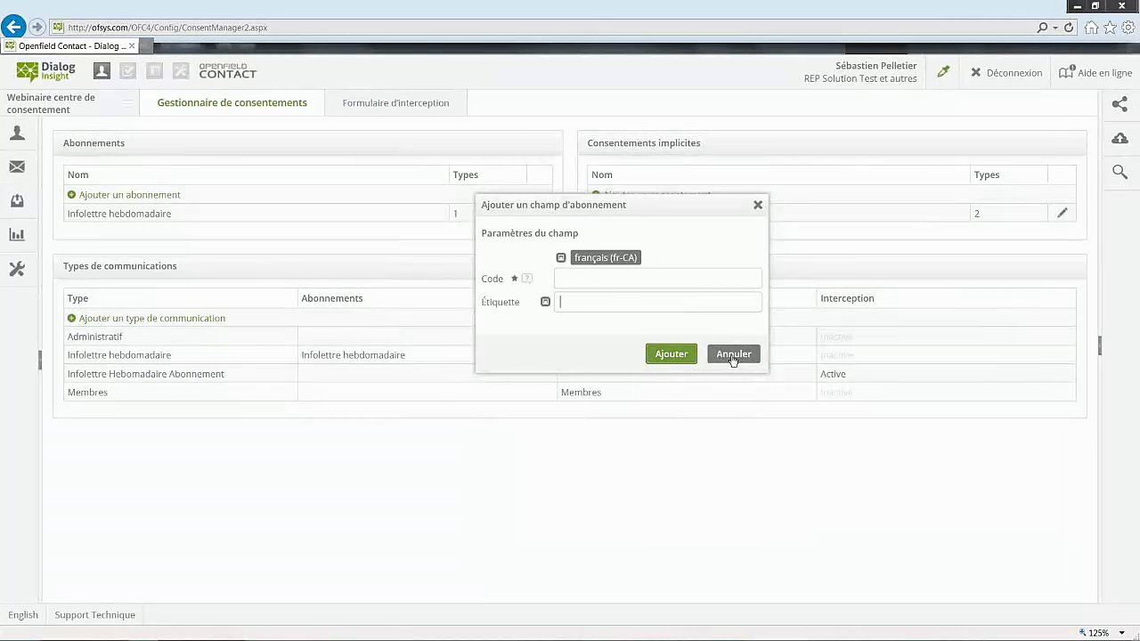
{"action": "left_click", "coordinate": [732, 355]}
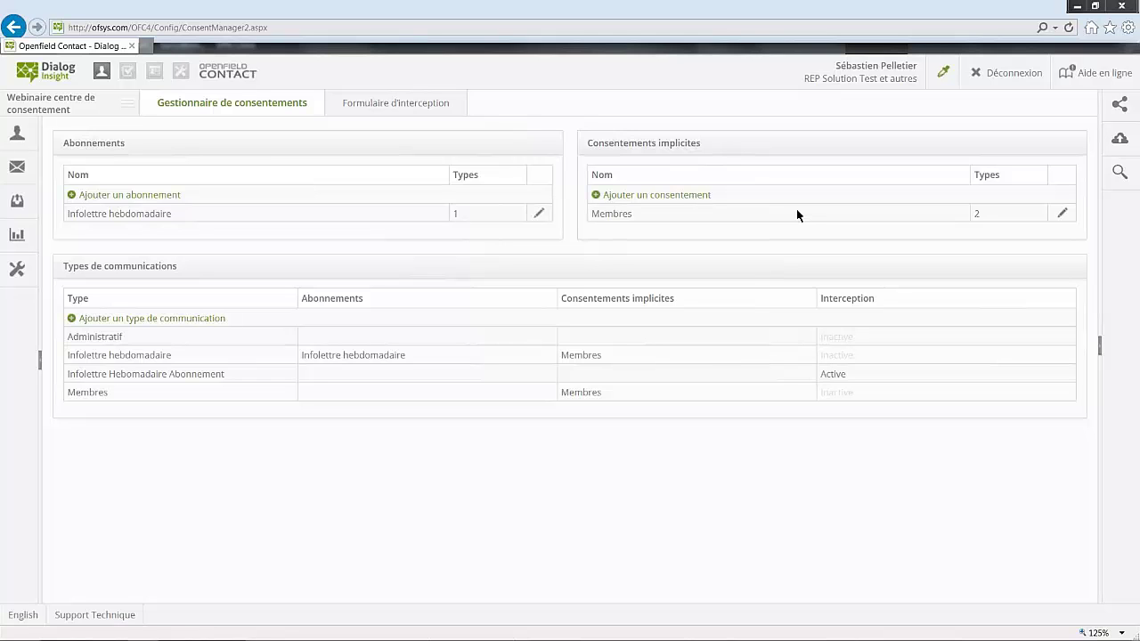
{"action": "left_click", "coordinate": [669, 196]}
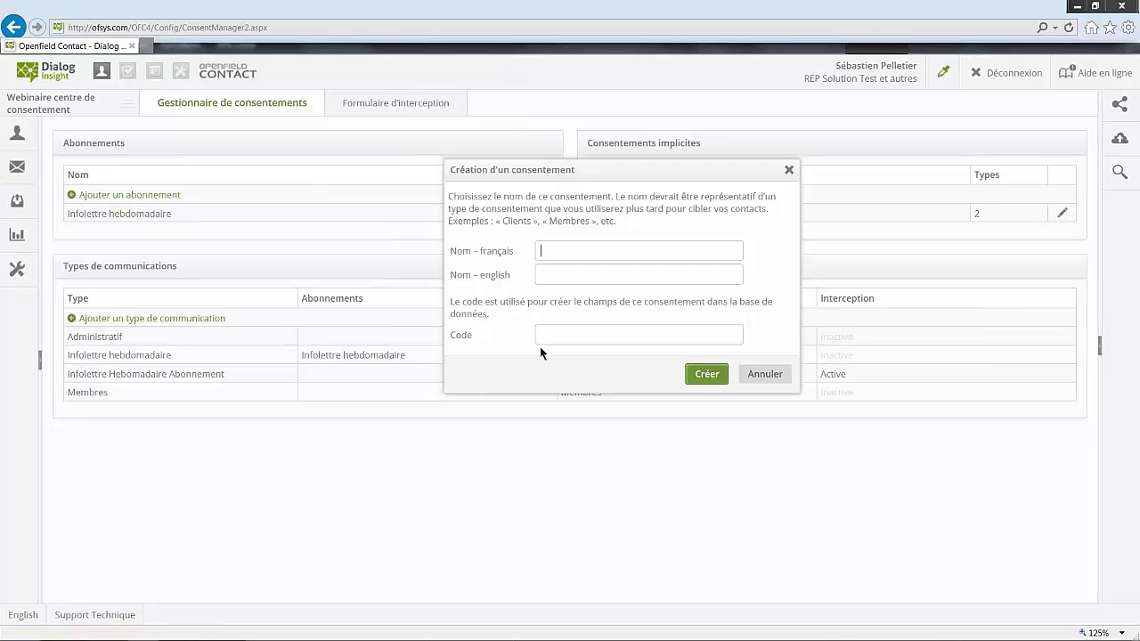
{"action": "left_click", "coordinate": [763, 376]}
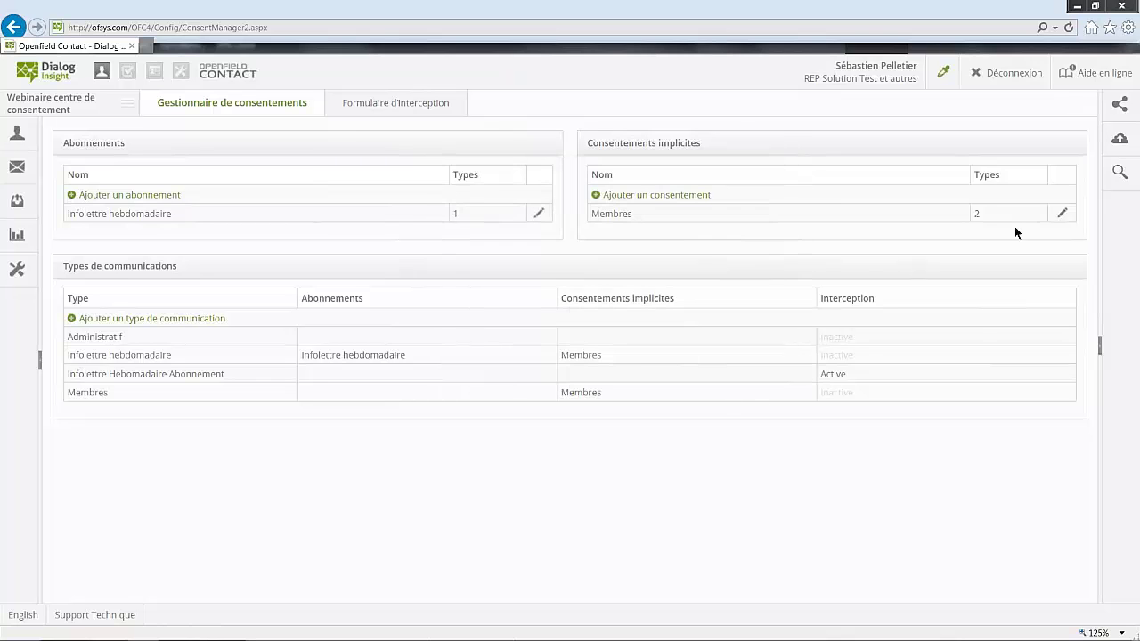
Step: Open the Membres implicit consent and review its attribution rules
{"action": "left_click", "coordinate": [1063, 215]}
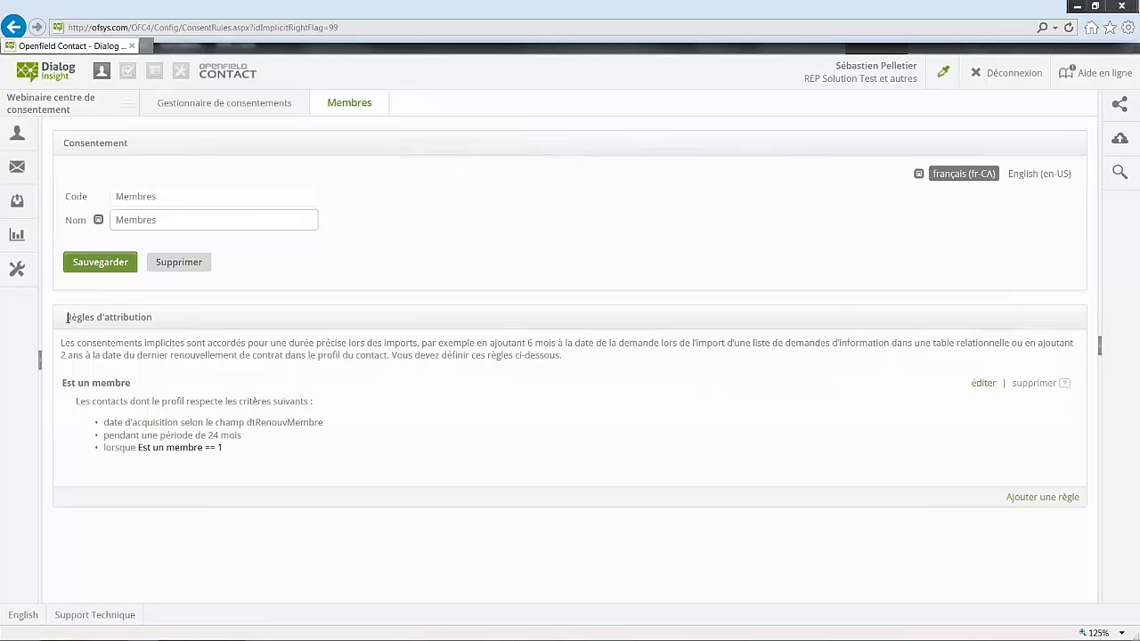
{"action": "left_click_drag", "start_coordinate": [70, 321], "coordinate": [155, 320]}
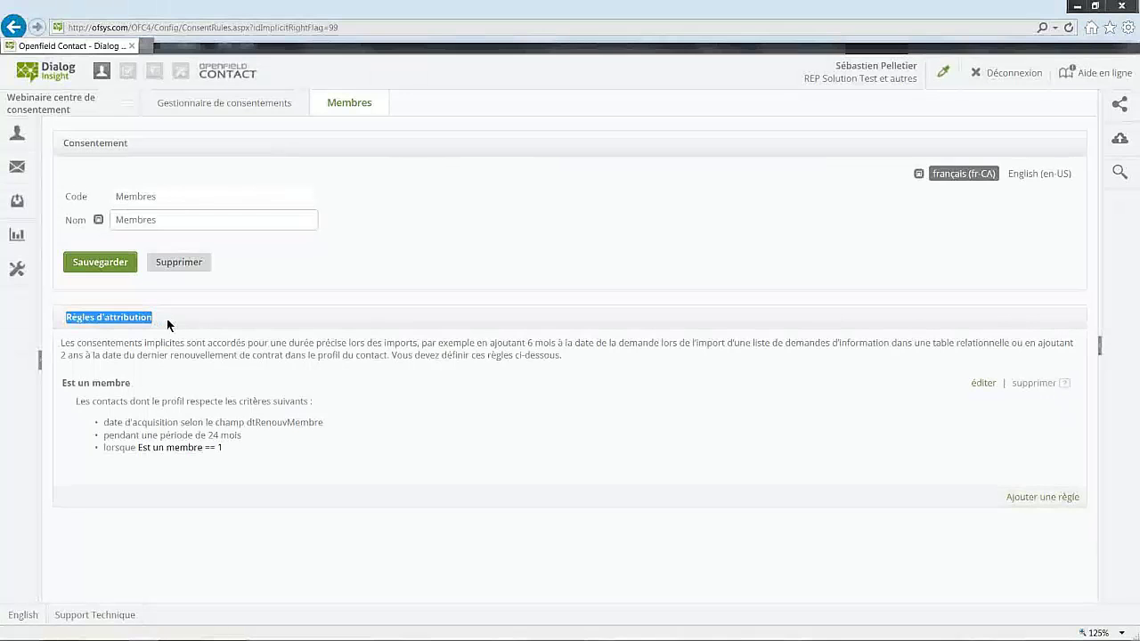
{"action": "left_click", "coordinate": [166, 324]}
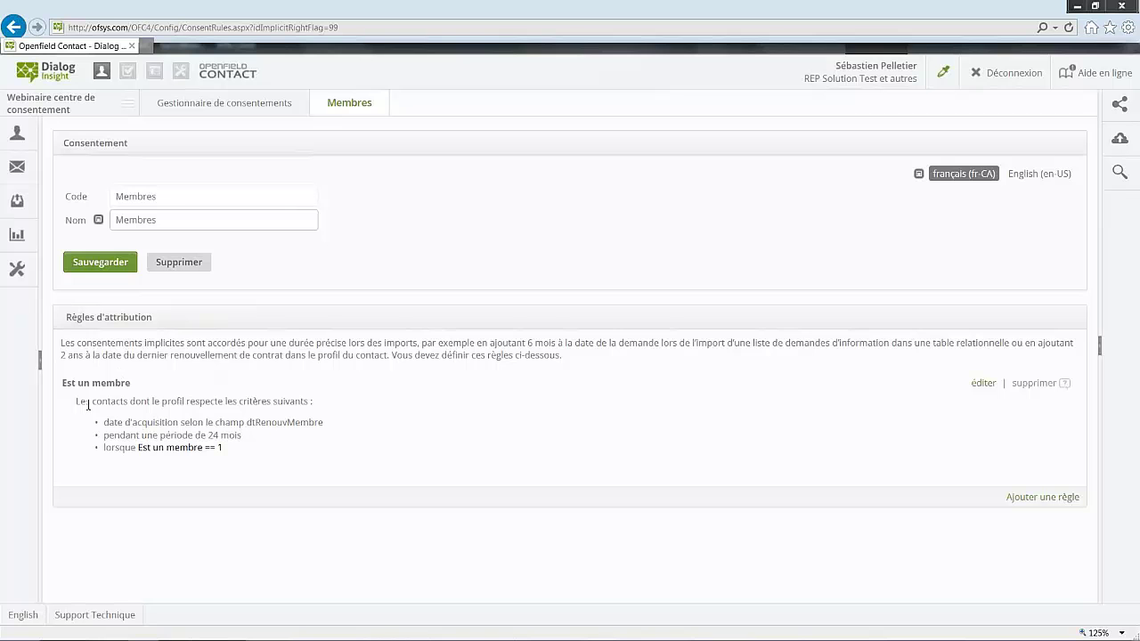
Step: Examine the Est un membre rule's name, duration and reference date field options, and leave the rule without saving
{"action": "left_click", "coordinate": [983, 383]}
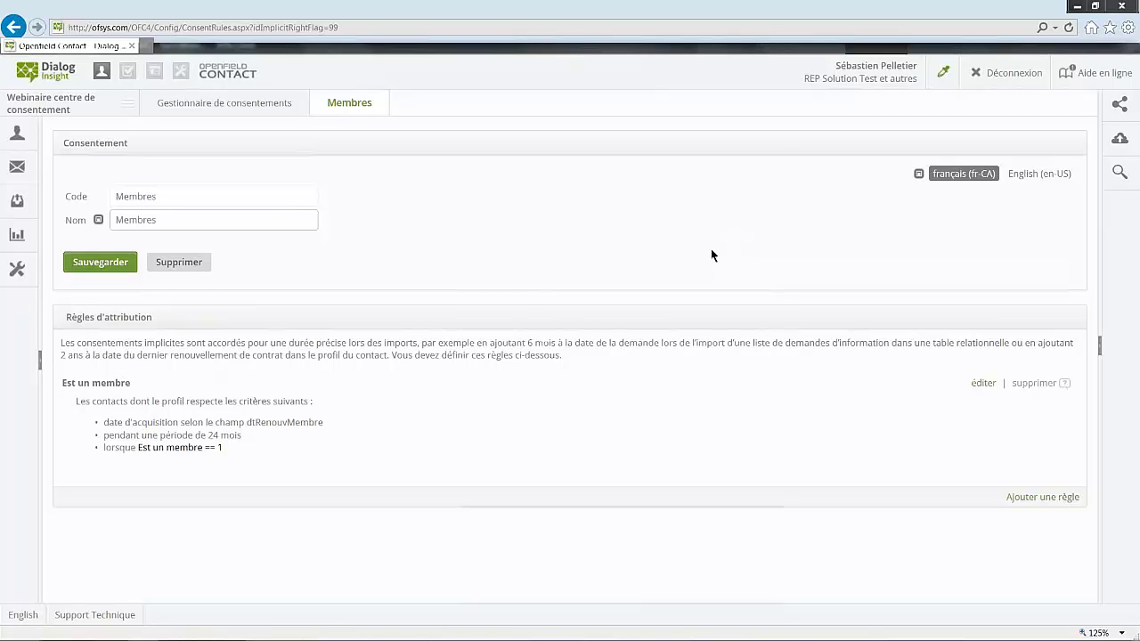
{"action": "left_click_drag", "start_coordinate": [583, 165], "coordinate": [559, 111]}
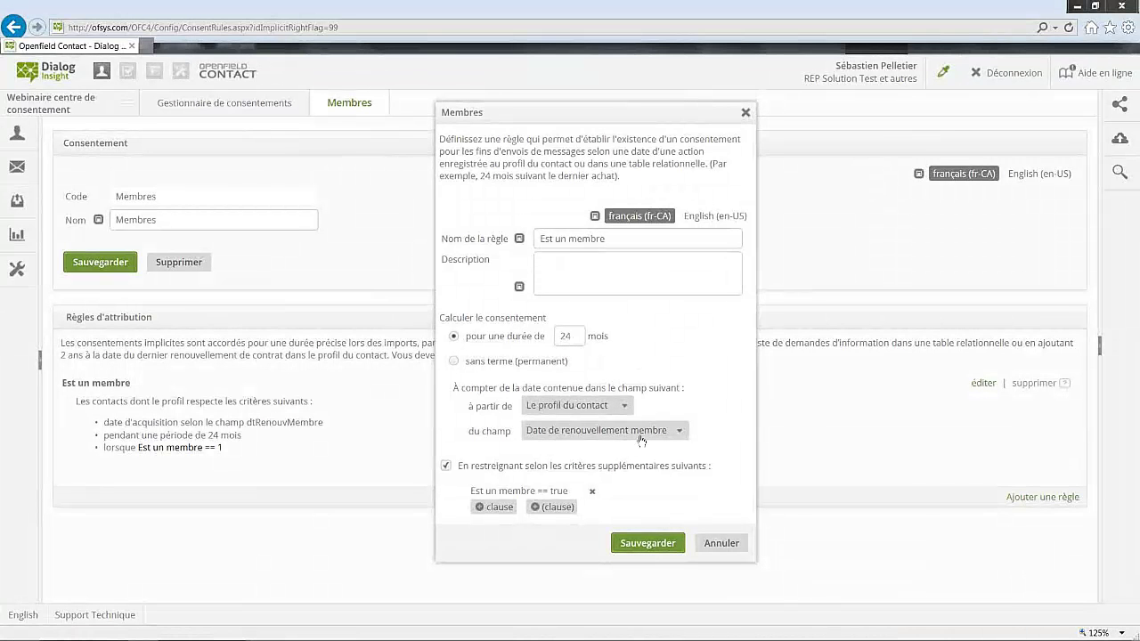
{"action": "left_click_drag", "start_coordinate": [577, 335], "coordinate": [558, 338]}
{"action": "left_click", "coordinate": [620, 239]}
{"action": "left_click", "coordinate": [570, 335]}
{"action": "left_click", "coordinate": [638, 234]}
{"action": "left_click", "coordinate": [684, 432]}
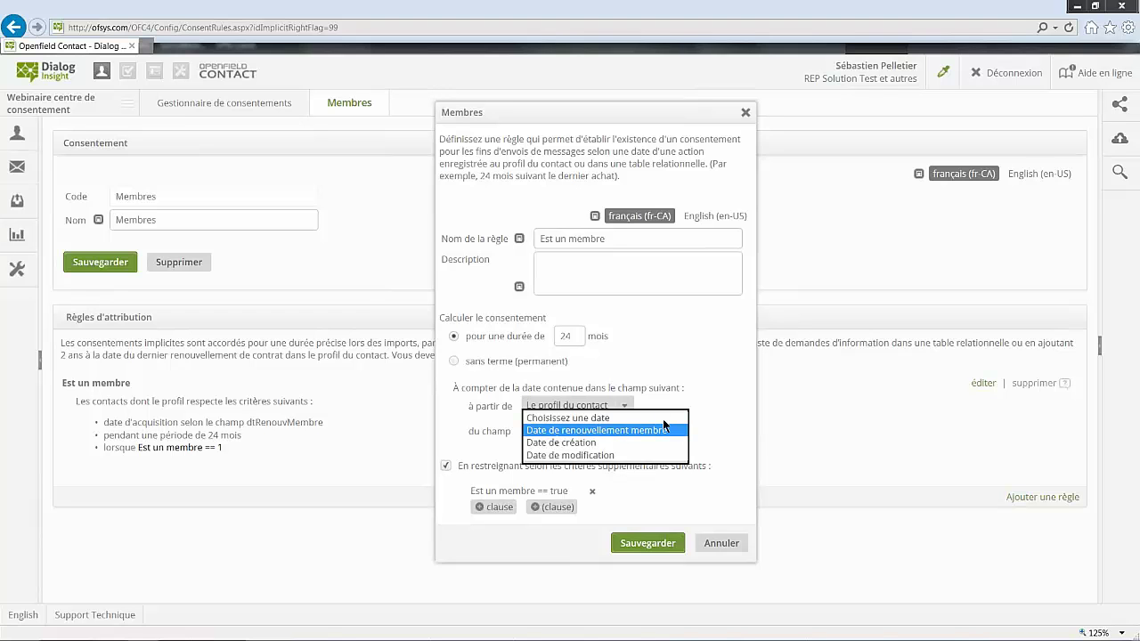
{"action": "left_click", "coordinate": [736, 390]}
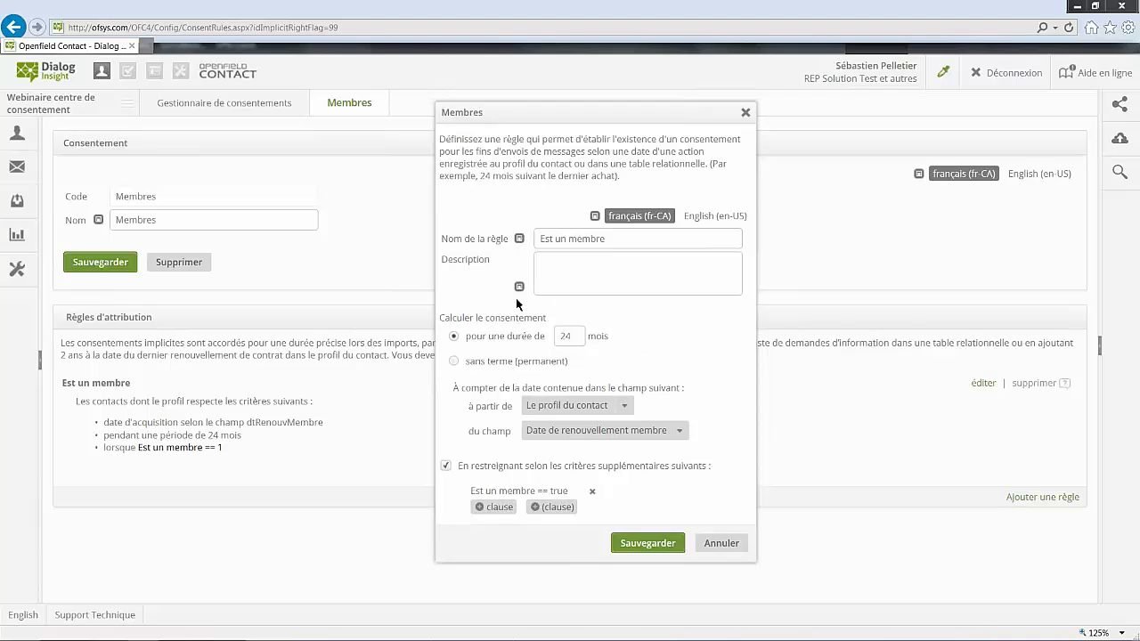
{"action": "left_click", "coordinate": [721, 544]}
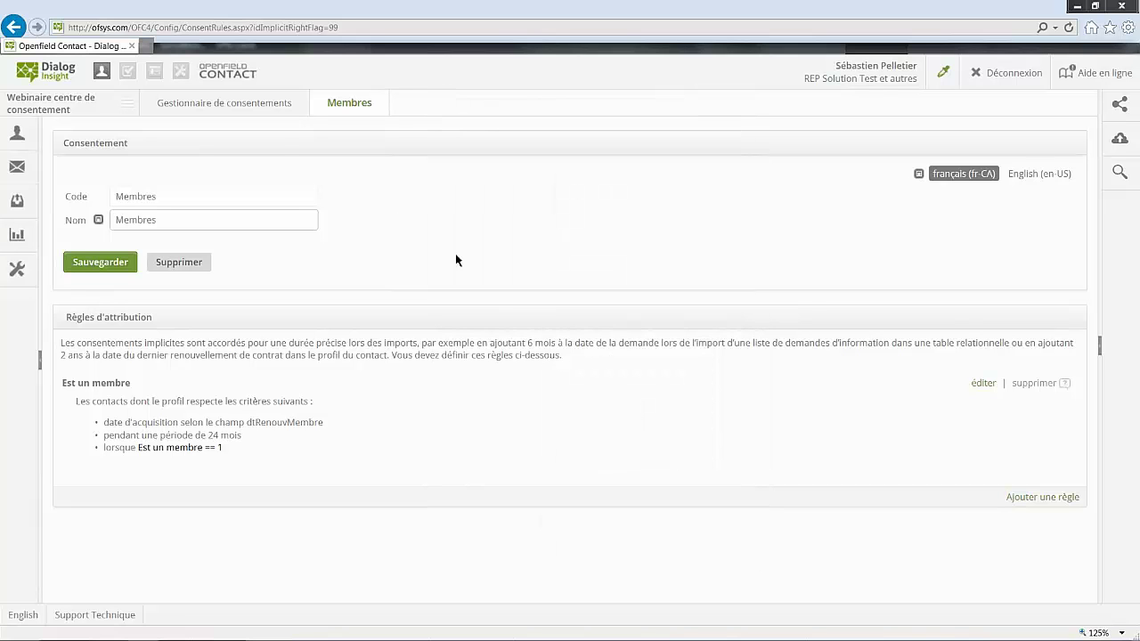
Step: Return to the consent manager and examine how subscriptions and implicit consents are assigned to the Infolettre hebdomadaire communication type, without saving
{"action": "left_click", "coordinate": [224, 103]}
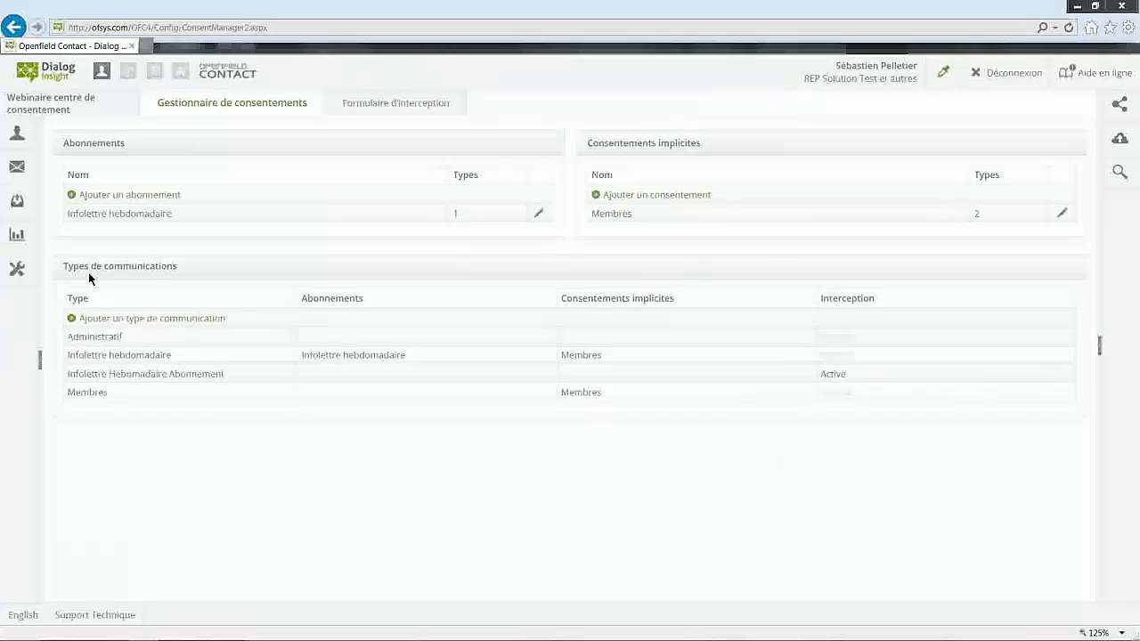
{"action": "mouse_move", "coordinate": [324, 358]}
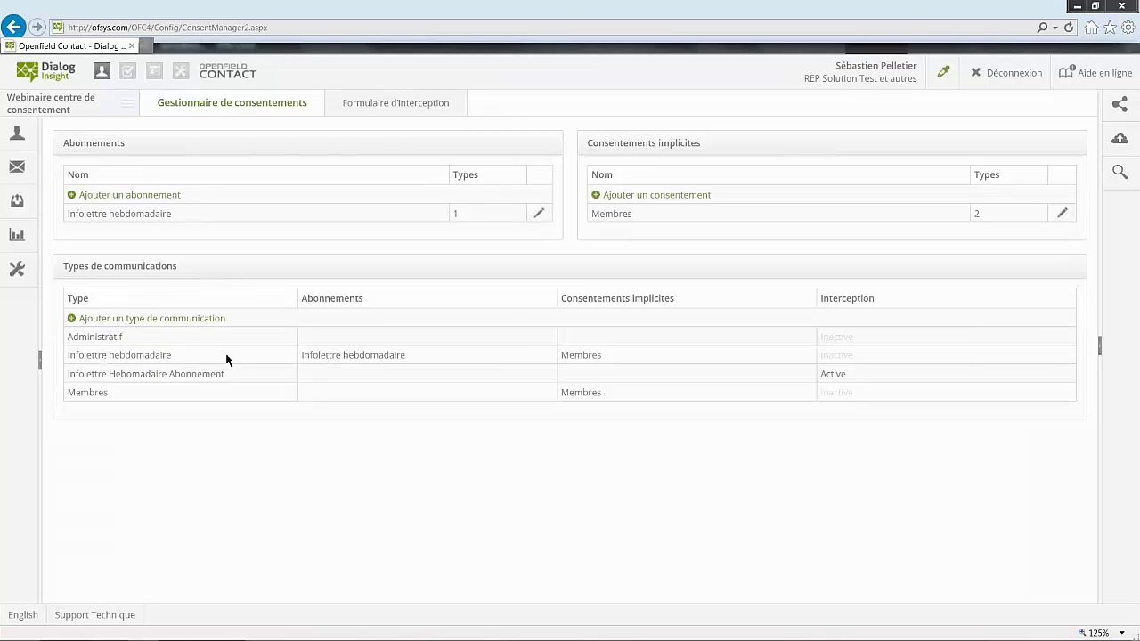
{"action": "double_click", "coordinate": [367, 356]}
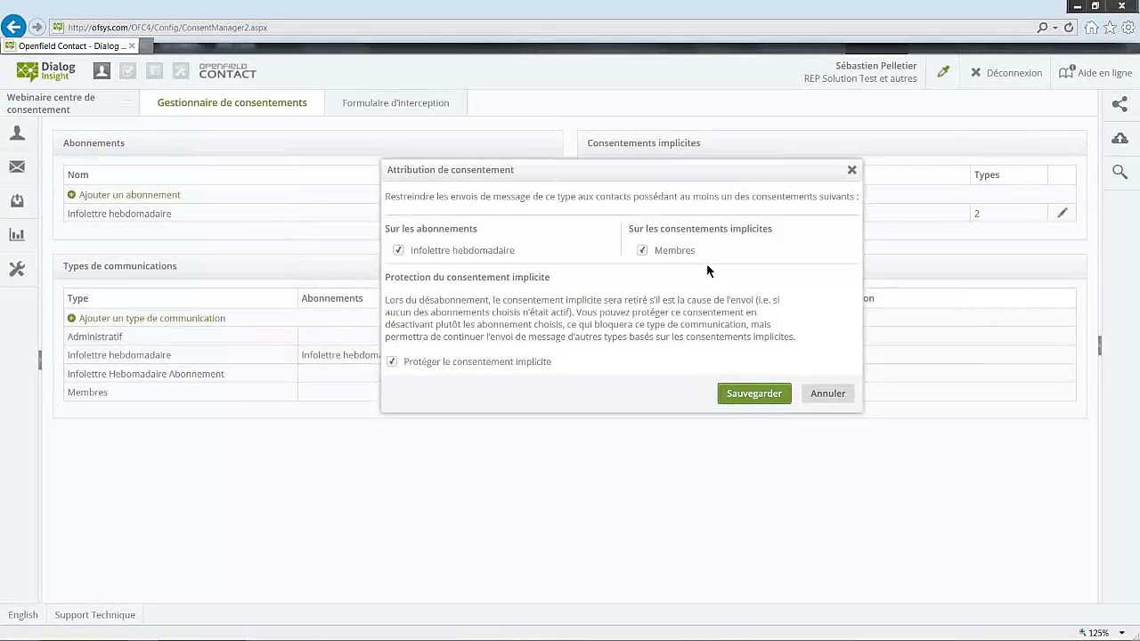
{"action": "left_click_drag", "start_coordinate": [692, 175], "coordinate": [687, 144]}
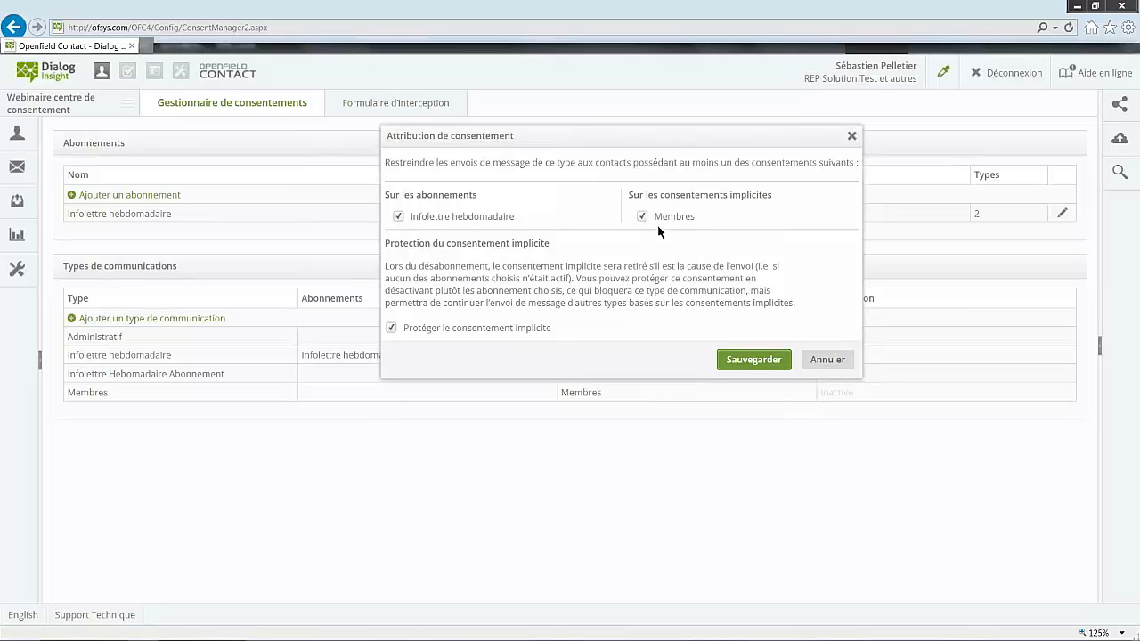
{"action": "left_click", "coordinate": [398, 216]}
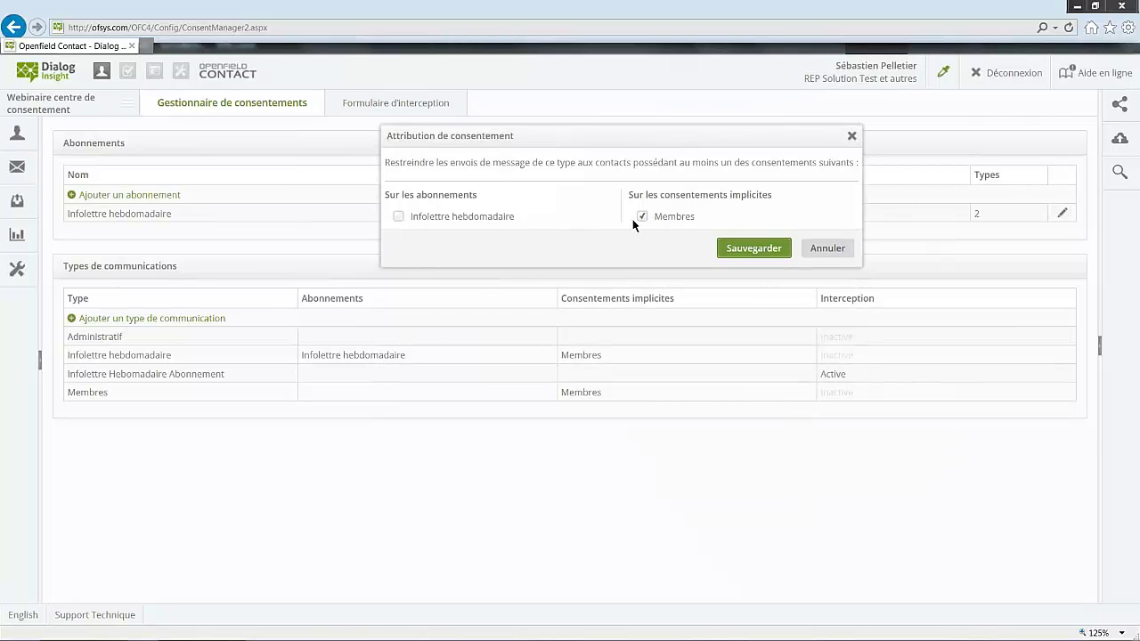
{"action": "left_click", "coordinate": [472, 215]}
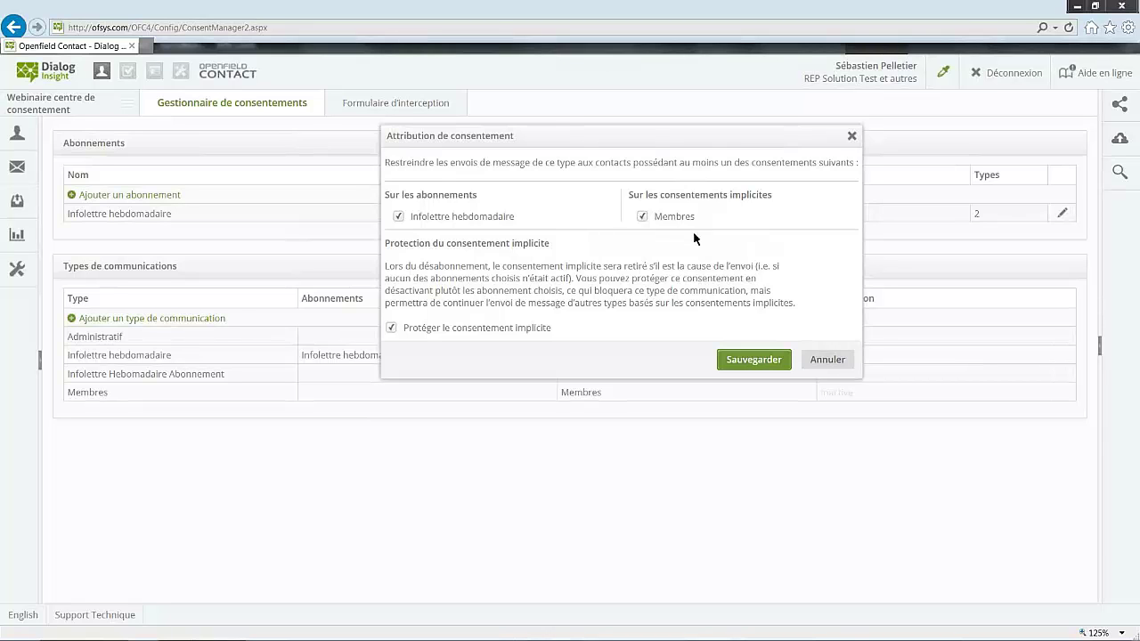
{"action": "left_click", "coordinate": [828, 360]}
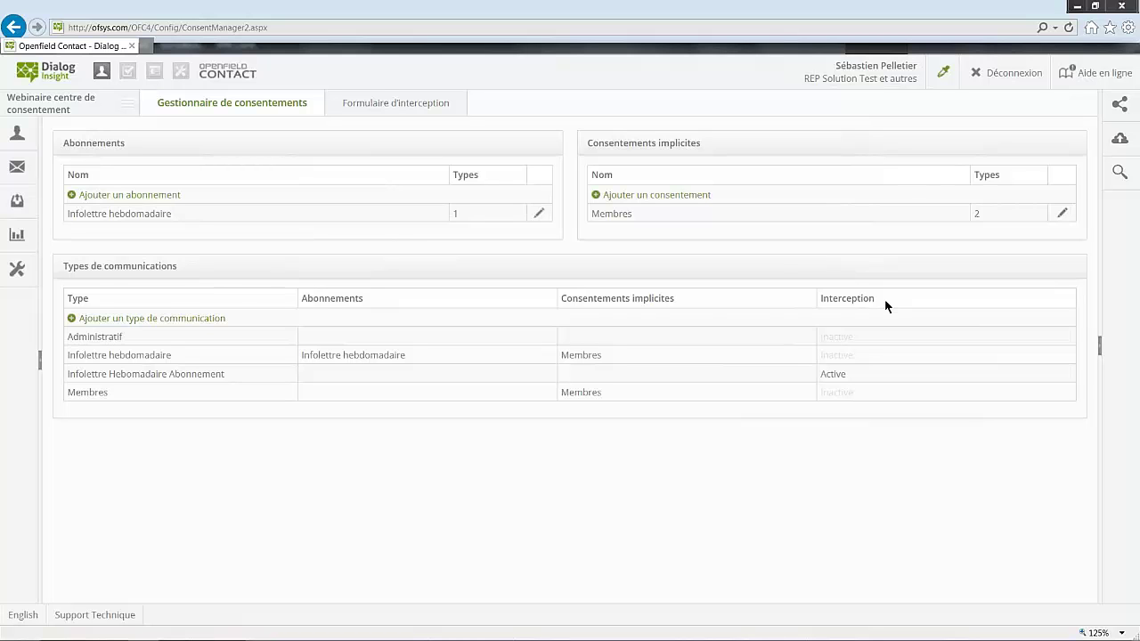
Step: Examine the interception settings of the Infolettre Hebomadaire Abonnement communication type, including the delay before the next interception, without saving
{"action": "left_click", "coordinate": [1063, 373]}
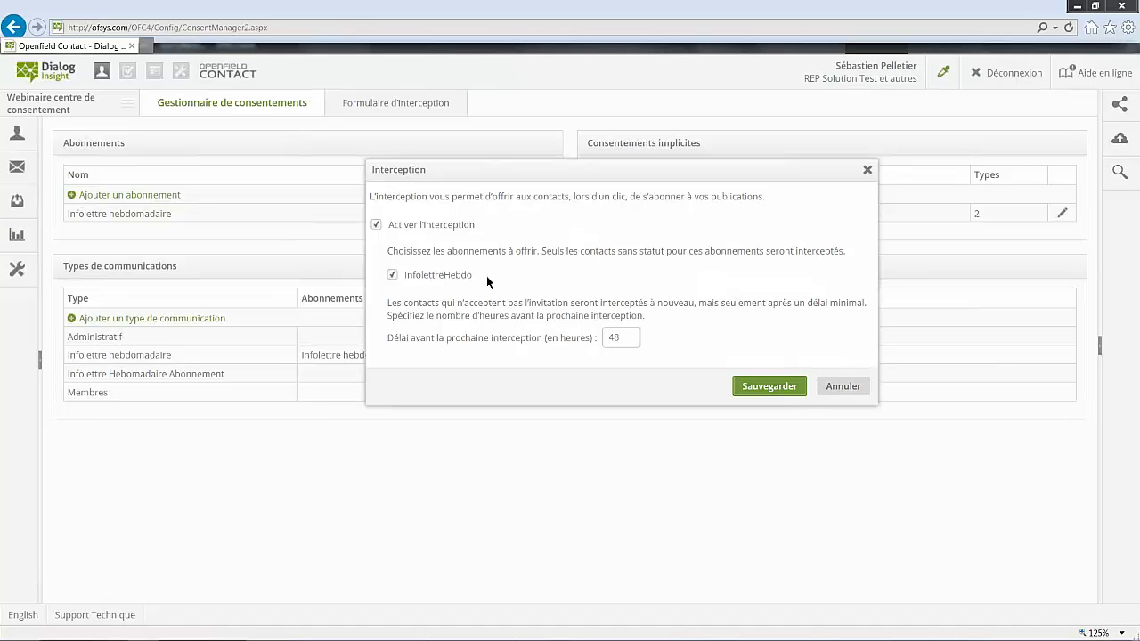
{"action": "left_click_drag", "start_coordinate": [537, 176], "coordinate": [521, 112]}
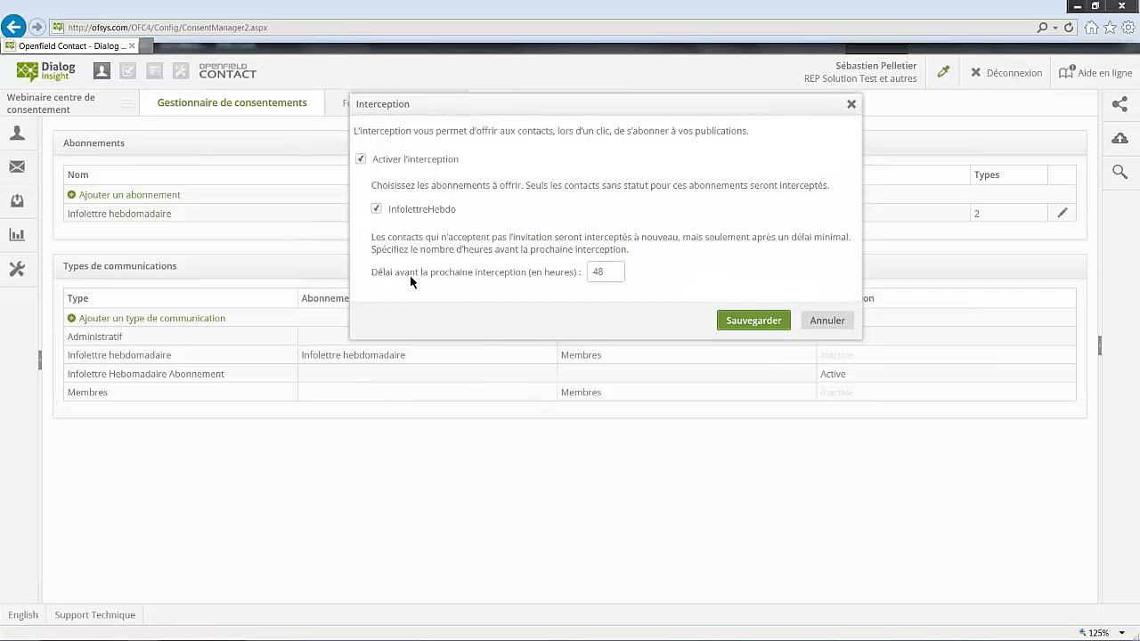
{"action": "left_click", "coordinate": [609, 273]}
{"action": "left_click_drag", "start_coordinate": [615, 105], "coordinate": [609, 107]}
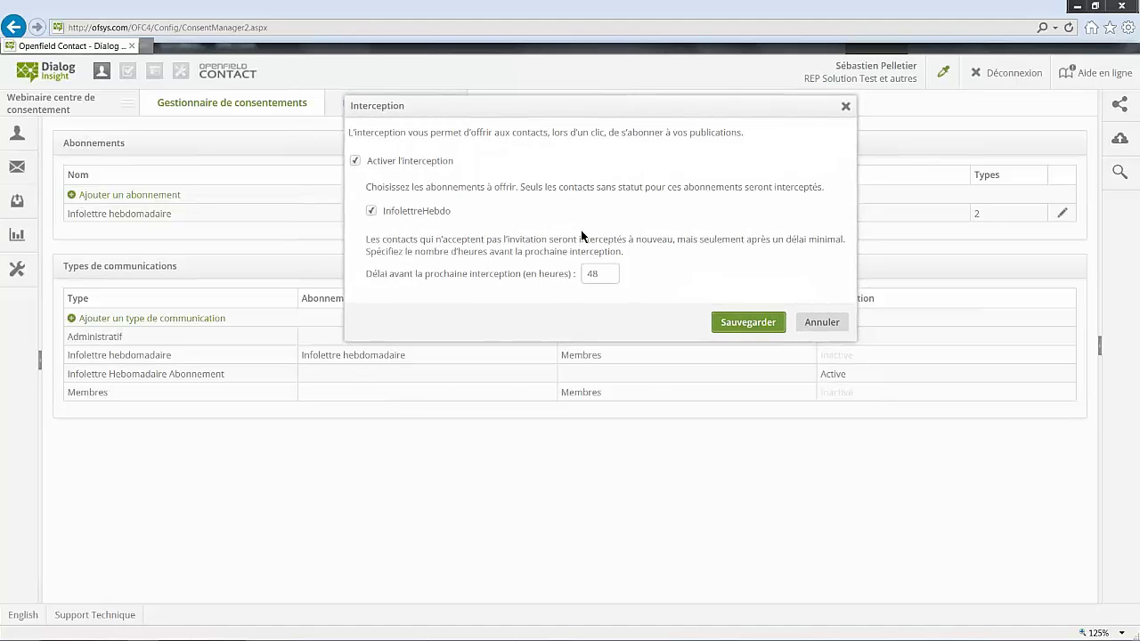
{"action": "left_click", "coordinate": [830, 326]}
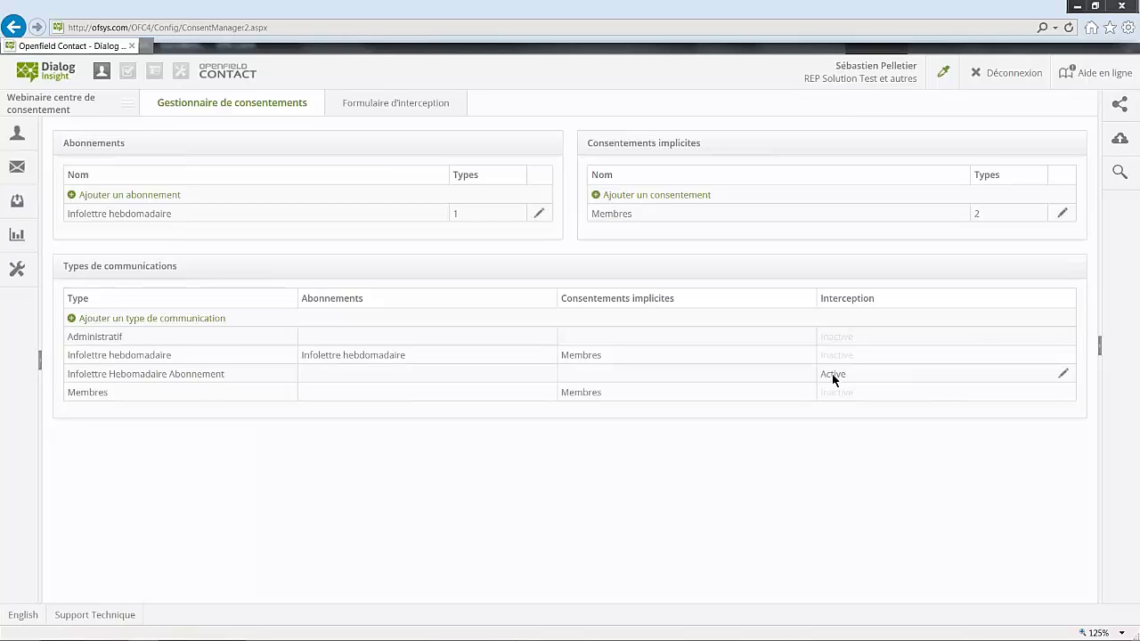
Step: Open the interception form configuration and review its HTML code and the subscription, unsubscription and ask-later links to insert
{"action": "left_click", "coordinate": [414, 110]}
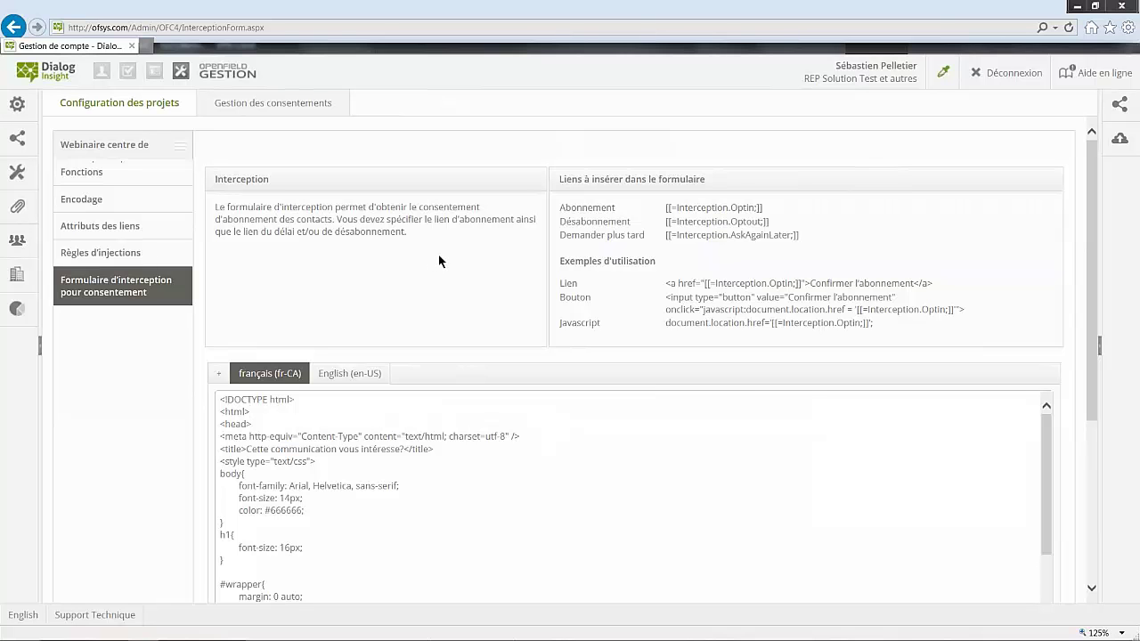
{"action": "scroll", "coordinate": [439, 254], "scroll_direction": "down", "scroll_amount": 3}
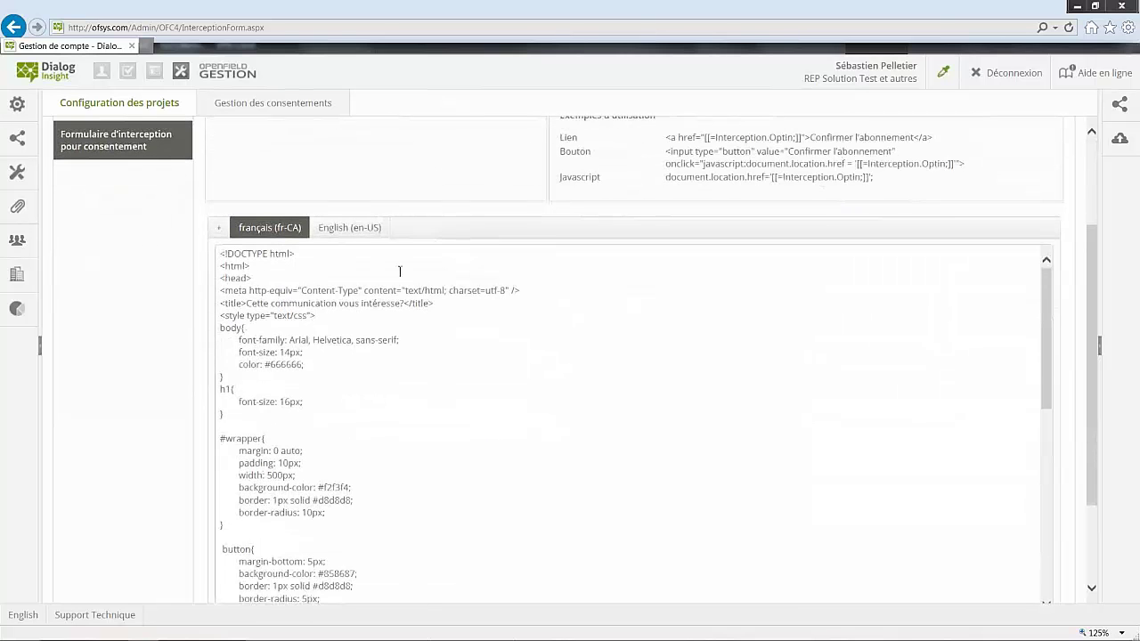
{"action": "scroll", "coordinate": [306, 361], "scroll_direction": "up", "scroll_amount": 3}
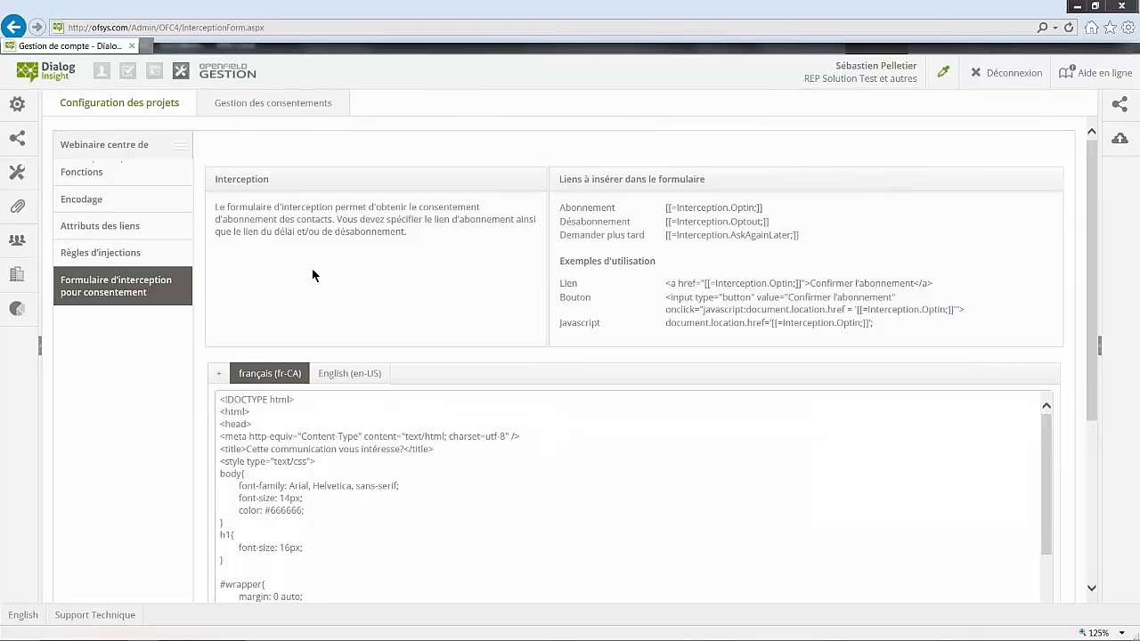
{"action": "left_click_drag", "start_coordinate": [561, 208], "coordinate": [821, 247]}
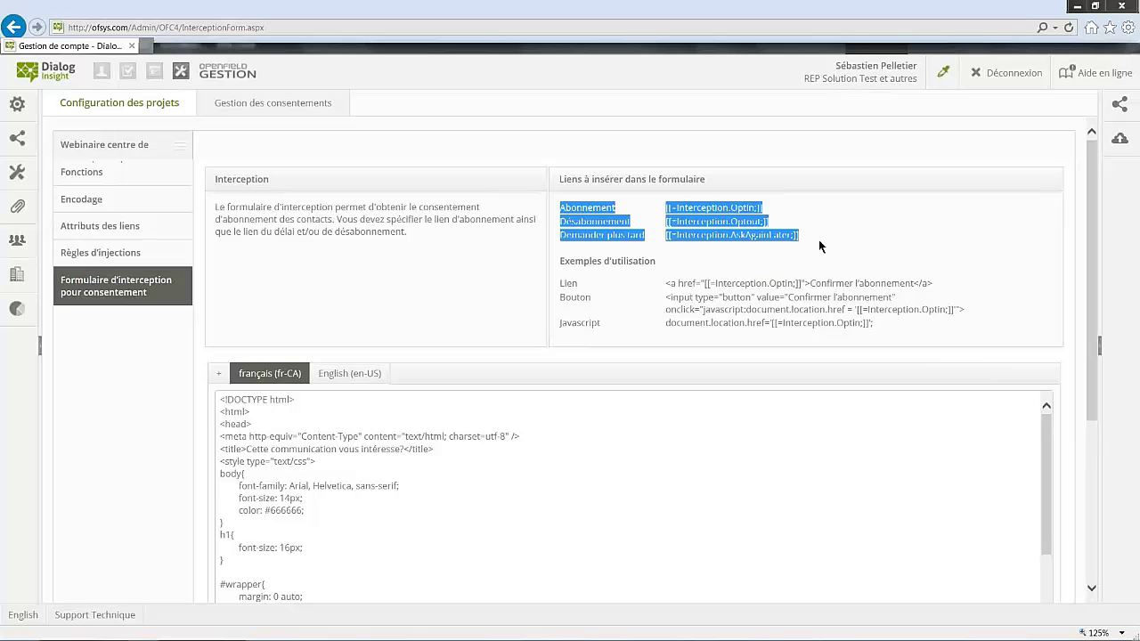
{"action": "left_click", "coordinate": [821, 247]}
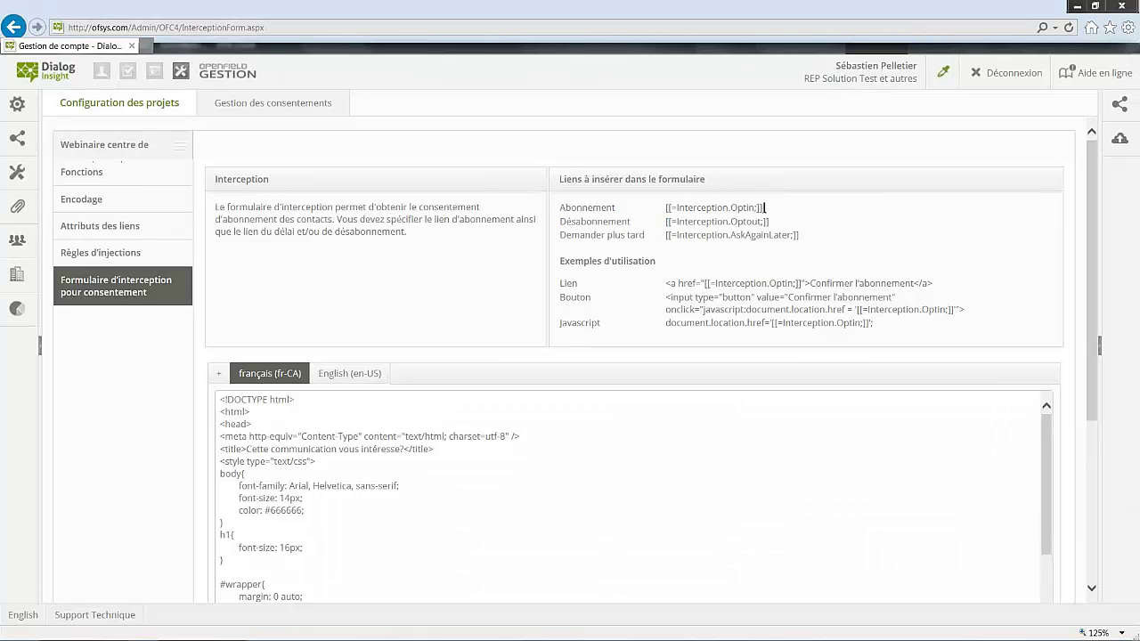
{"action": "left_click_drag", "start_coordinate": [765, 207], "coordinate": [563, 212]}
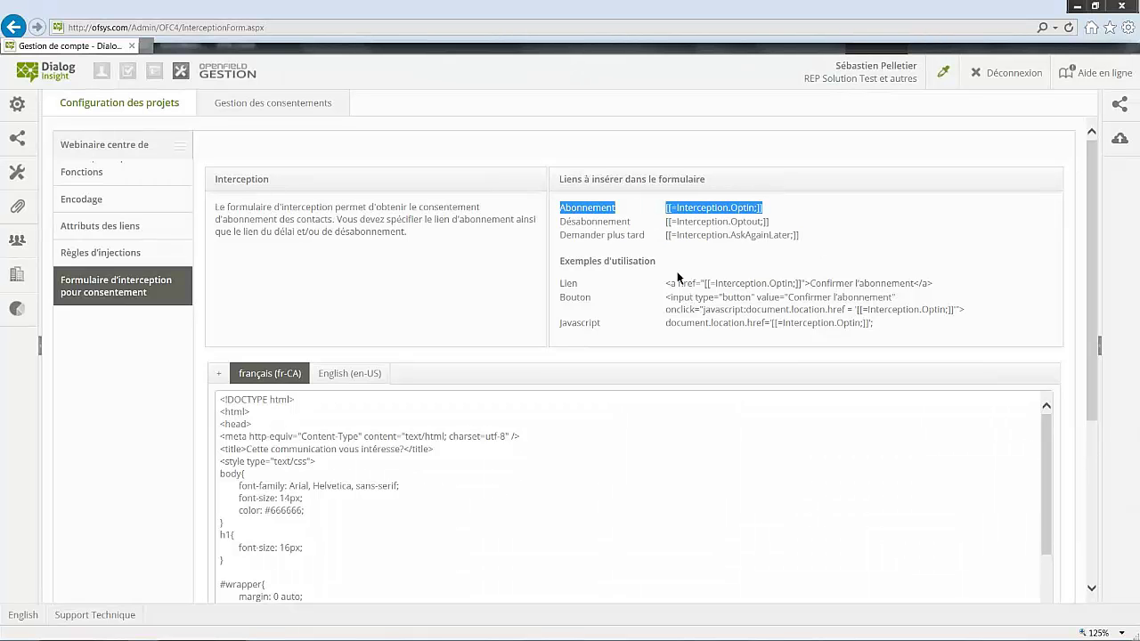
Step: Review the interception form's usage example and unsubscription link, check both language versions, and return to the consent manager
{"action": "left_click_drag", "start_coordinate": [666, 283], "coordinate": [932, 284]}
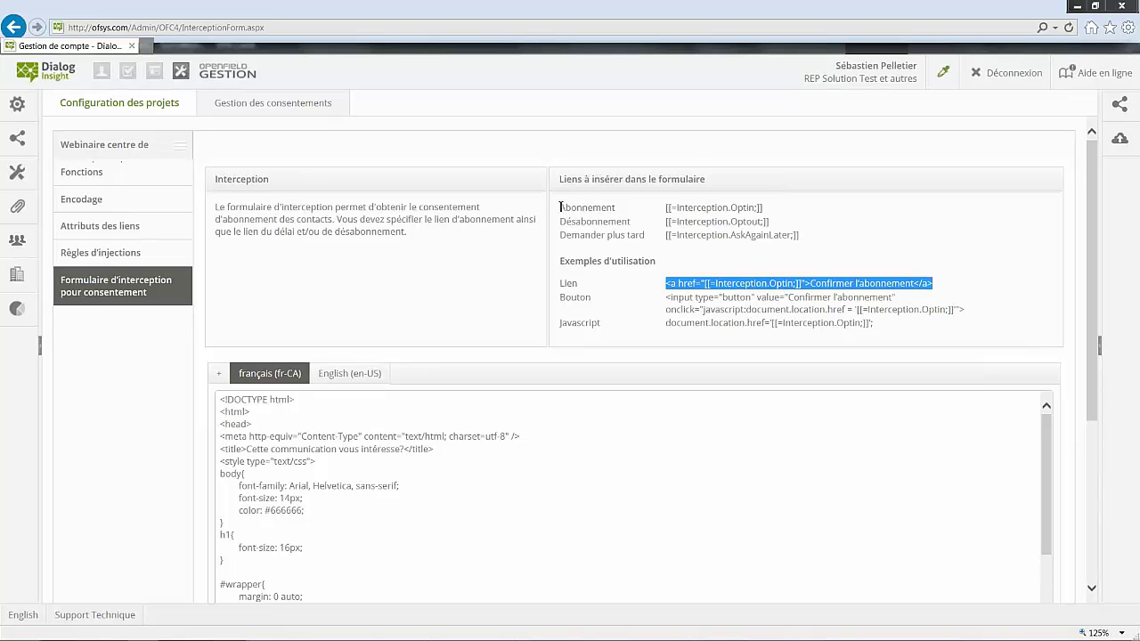
{"action": "left_click_drag", "start_coordinate": [559, 222], "coordinate": [777, 223]}
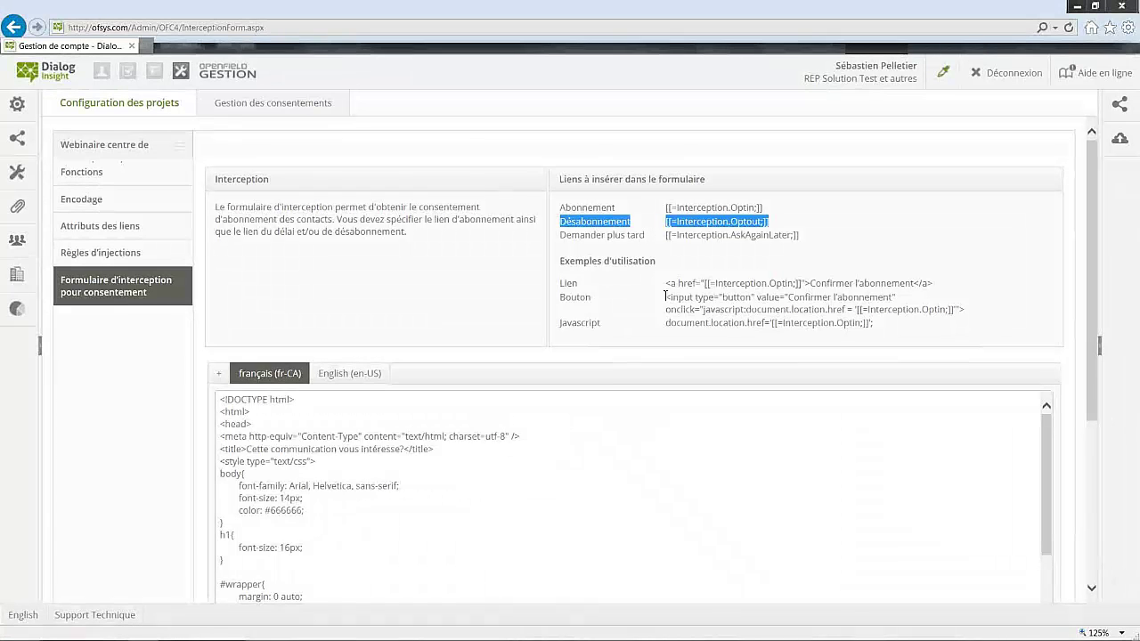
{"action": "left_click", "coordinate": [370, 376]}
{"action": "left_click", "coordinate": [276, 381]}
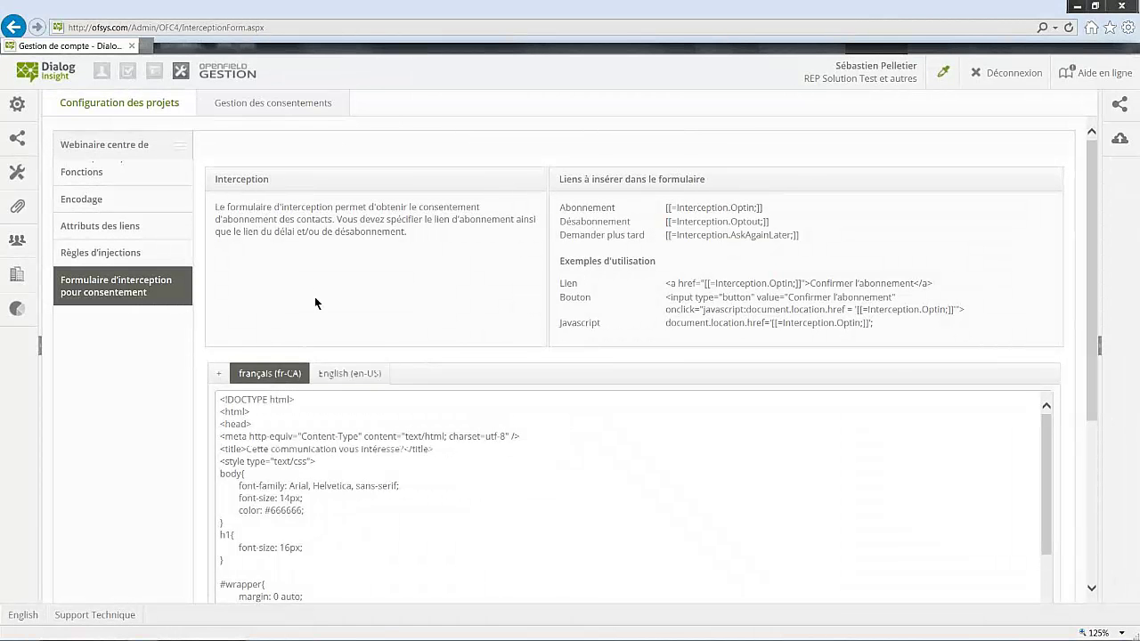
{"action": "left_click", "coordinate": [280, 105]}
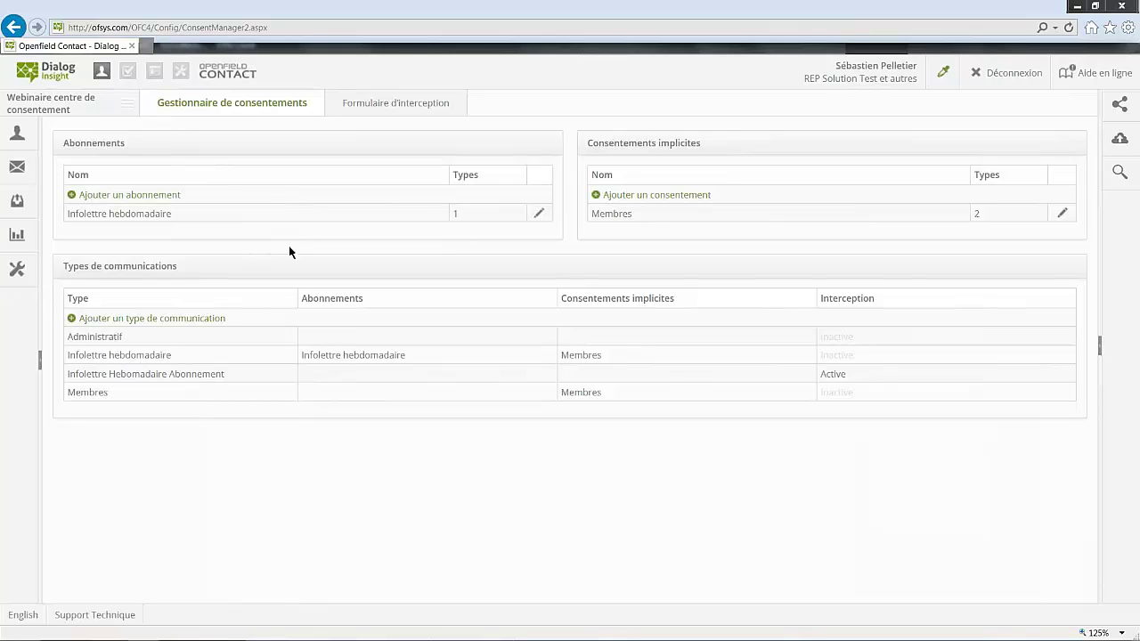
Step: Open the fourth contact from an unfiltered contact search and examine its Infolettre hebdomadaire subscription status and date
{"action": "mouse_move", "coordinate": [17, 133]}
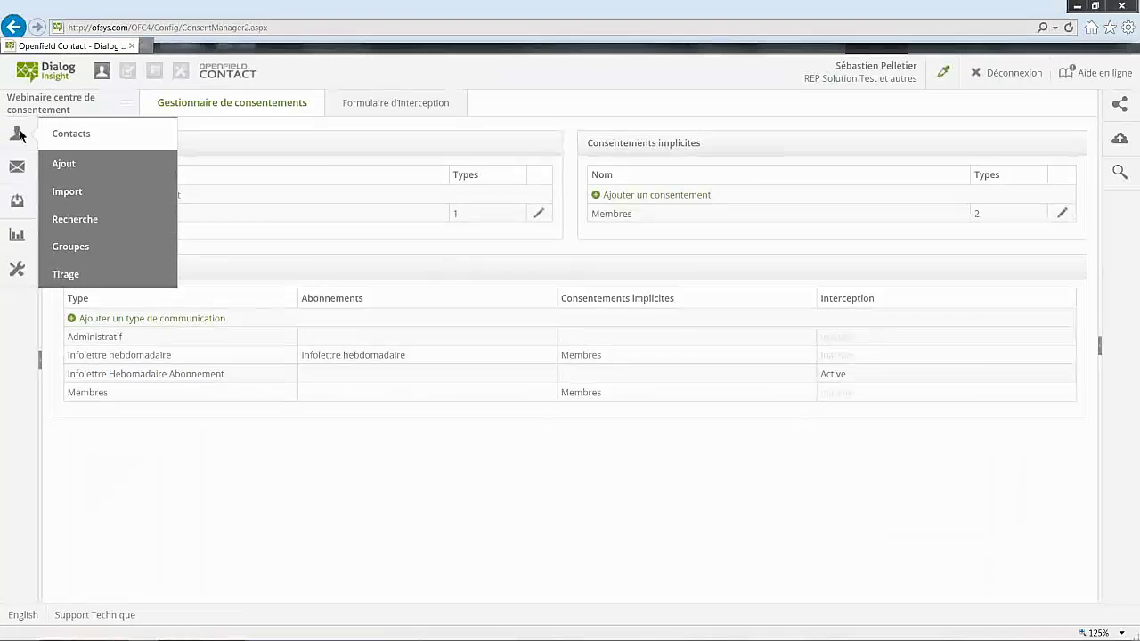
{"action": "left_click", "coordinate": [95, 223]}
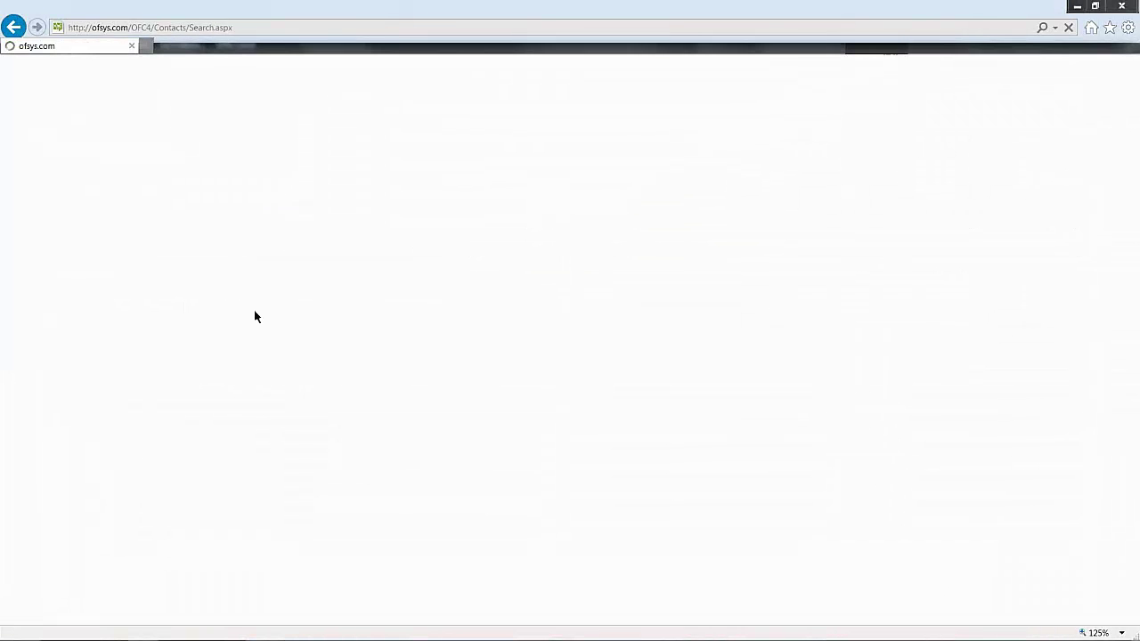
{"action": "left_click", "coordinate": [89, 458]}
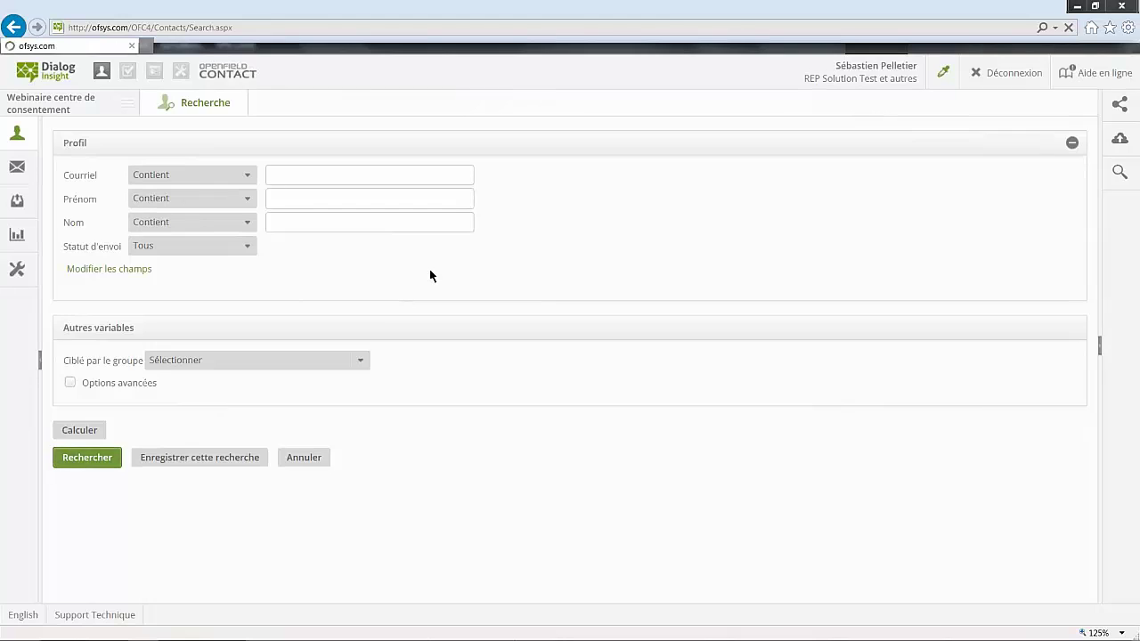
{"action": "left_click", "coordinate": [433, 257]}
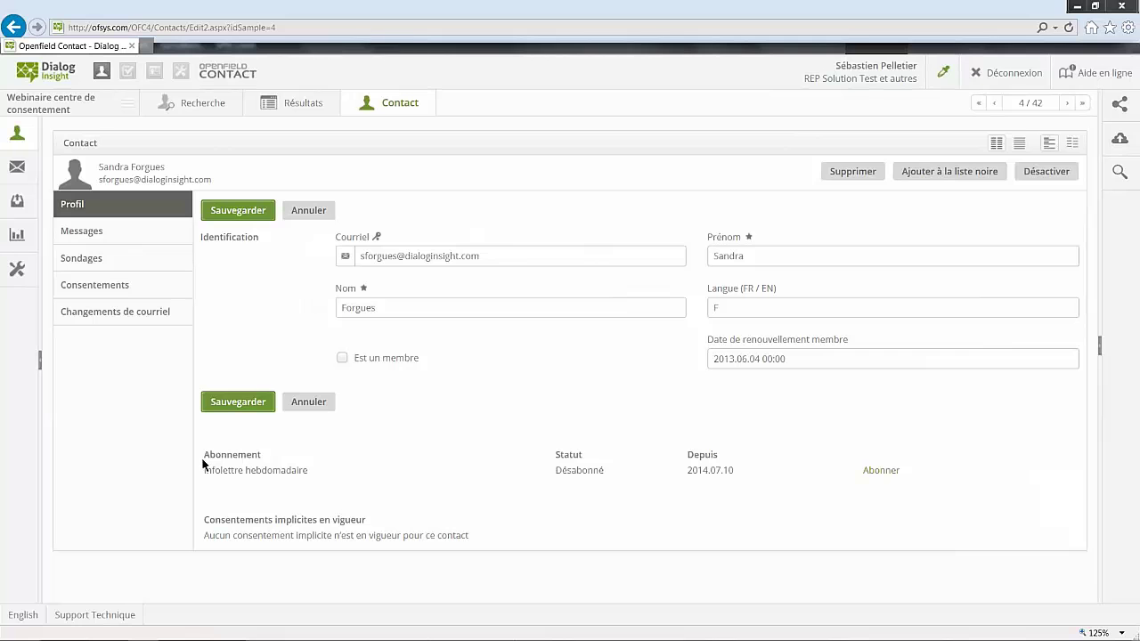
{"action": "left_click_drag", "start_coordinate": [203, 462], "coordinate": [271, 456]}
{"action": "left_click", "coordinate": [266, 459]}
{"action": "mouse_move", "coordinate": [702, 476]}
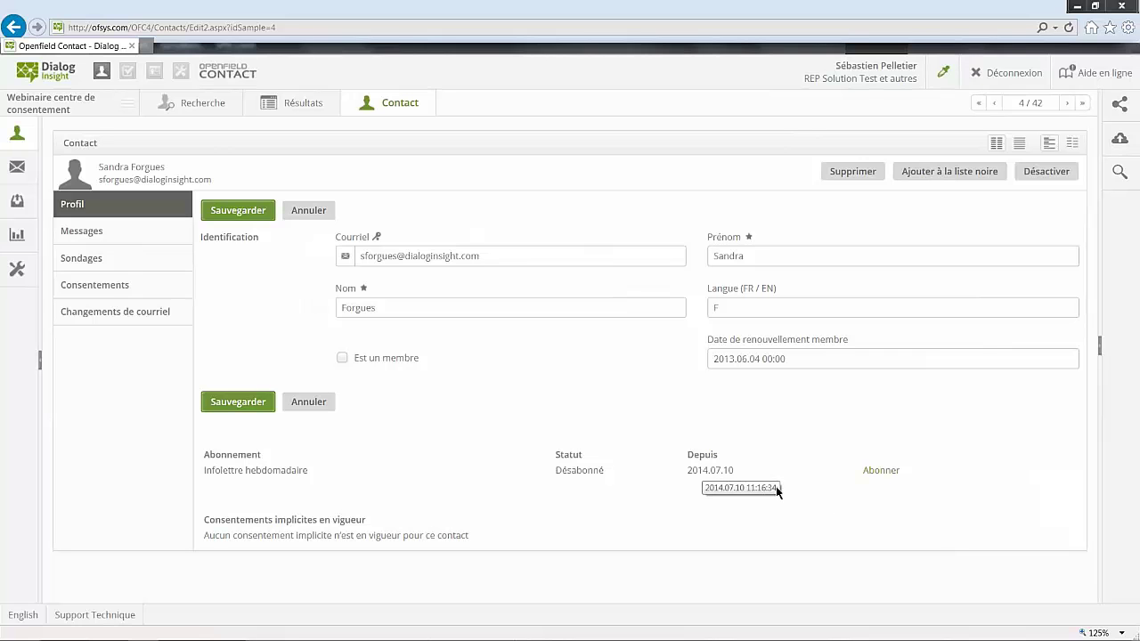
Step: Subscribe the contact to Infolettre hebdomadaire and unsubscribe it again
{"action": "left_click", "coordinate": [887, 475]}
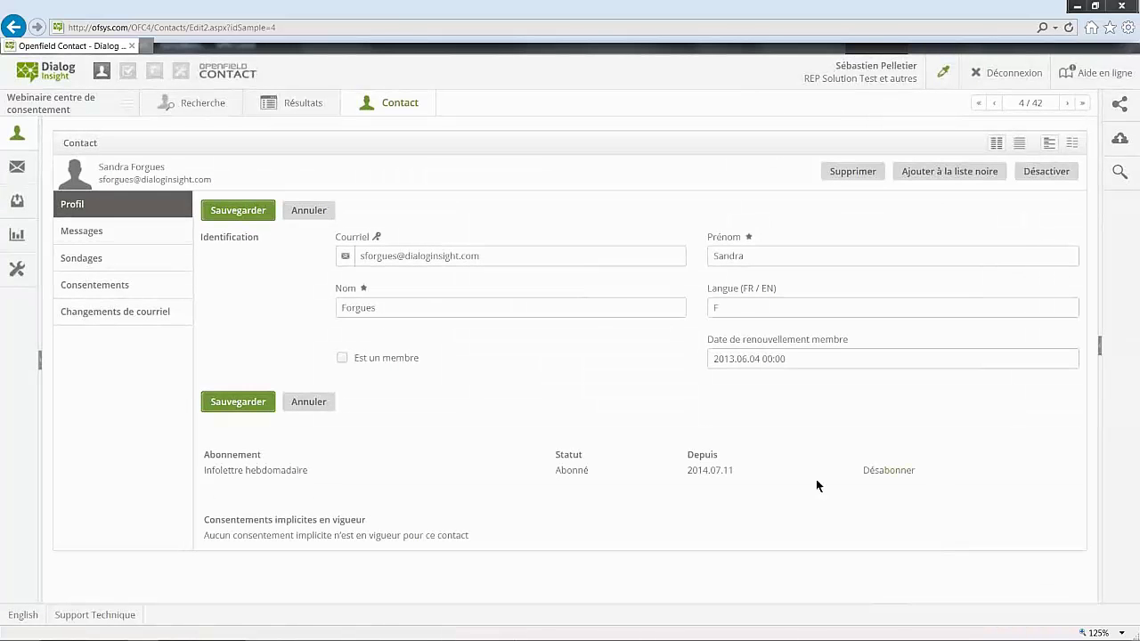
{"action": "left_click", "coordinate": [888, 473]}
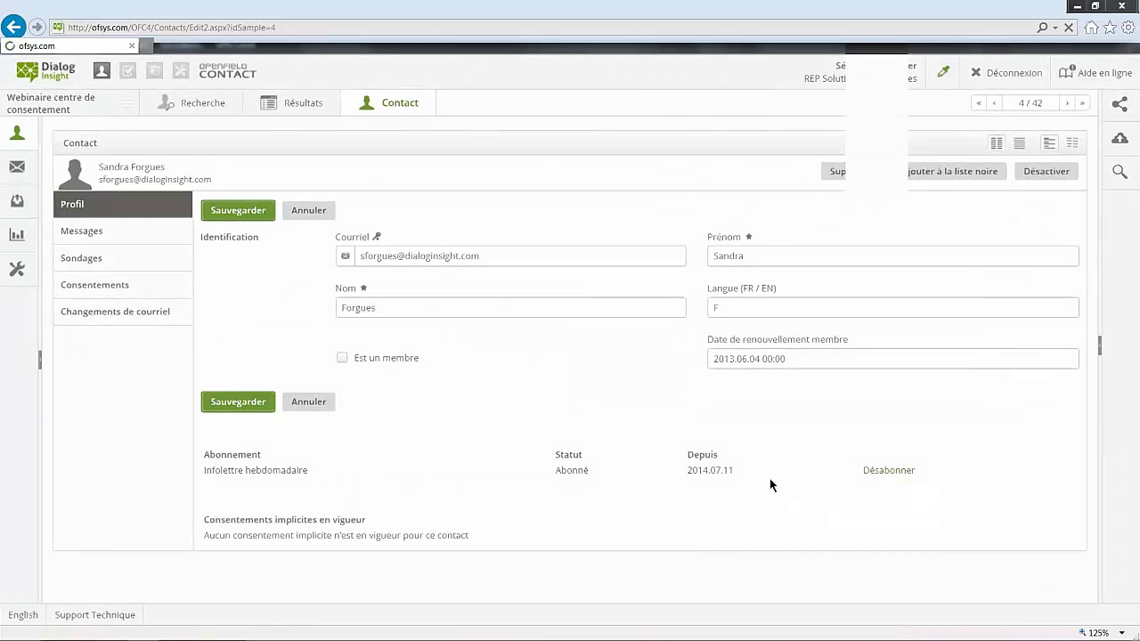
Step: Examine the contact's implicit consents in force and its consent and subscription history, including the source of each entry
{"action": "left_click_drag", "start_coordinate": [205, 520], "coordinate": [501, 546]}
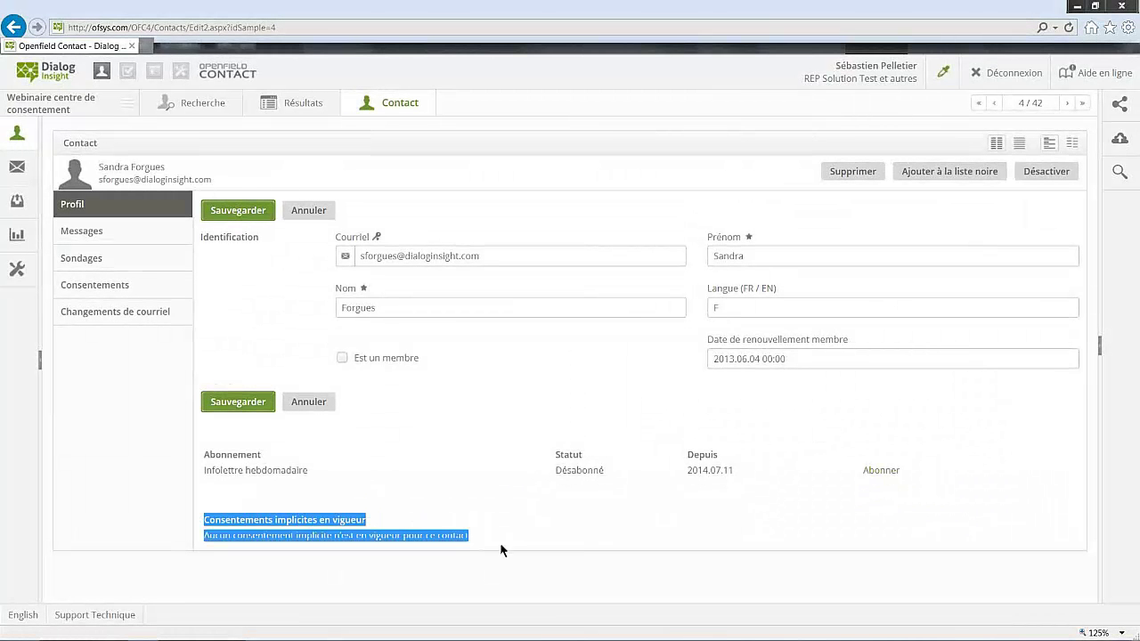
{"action": "left_click", "coordinate": [504, 540]}
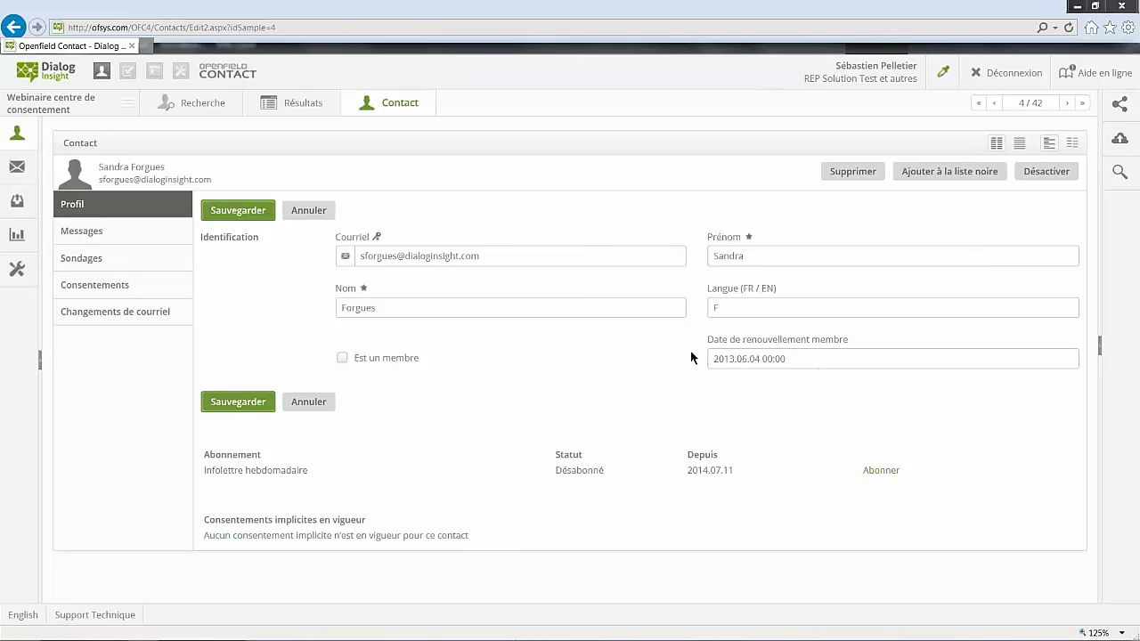
{"action": "left_click", "coordinate": [106, 287]}
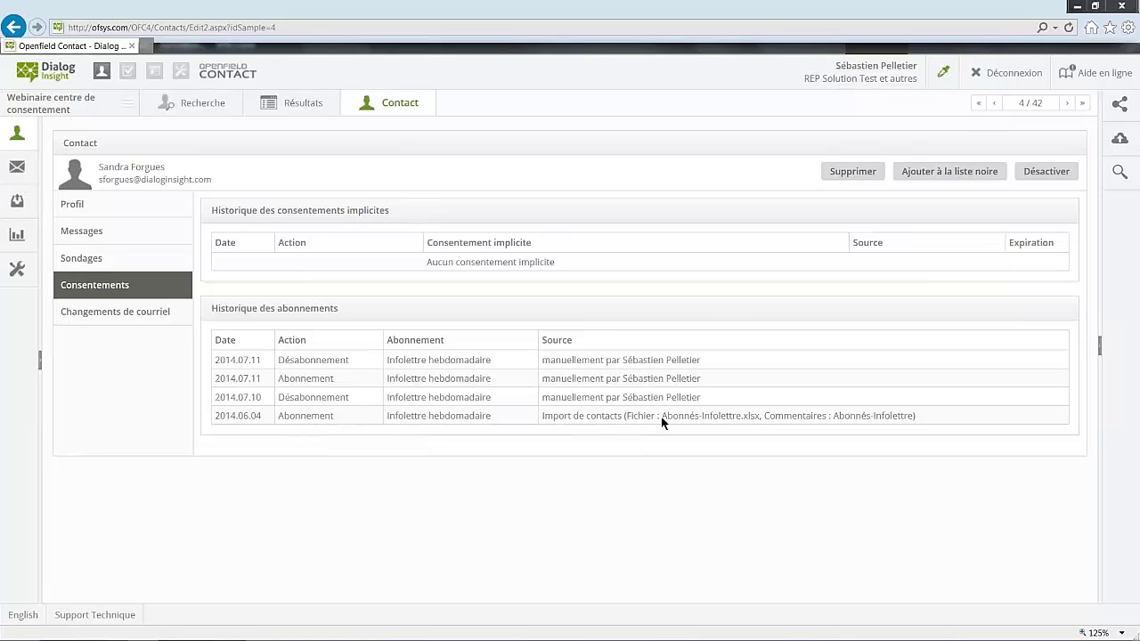
{"action": "left_click_drag", "start_coordinate": [660, 416], "coordinate": [755, 418]}
{"action": "left_click_drag", "start_coordinate": [832, 416], "coordinate": [907, 424]}
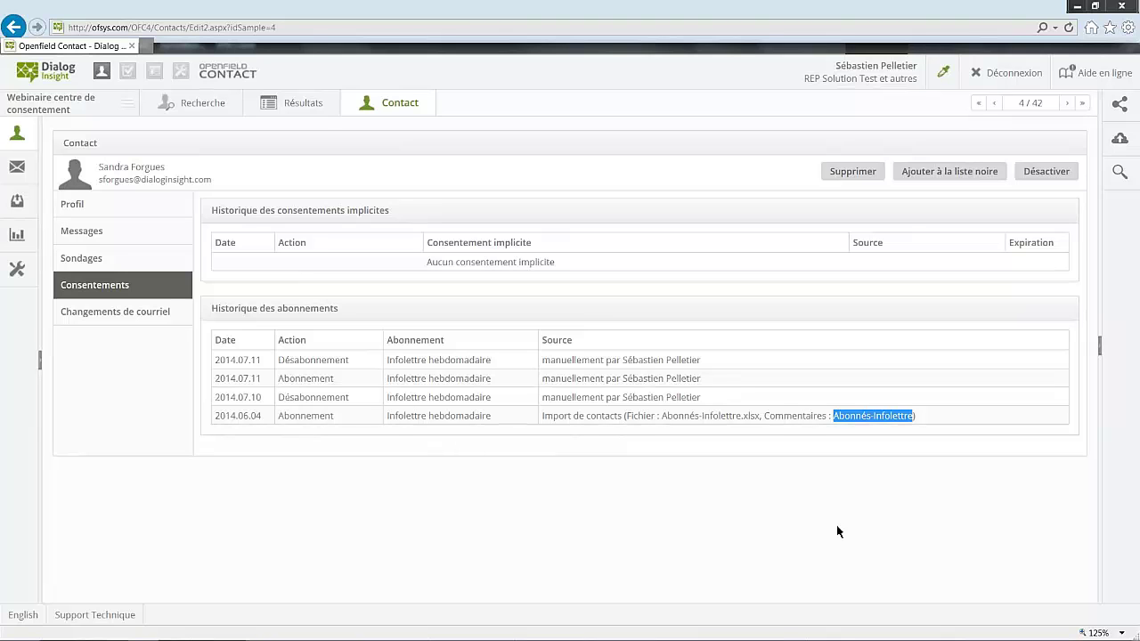
{"action": "left_click", "coordinate": [834, 495]}
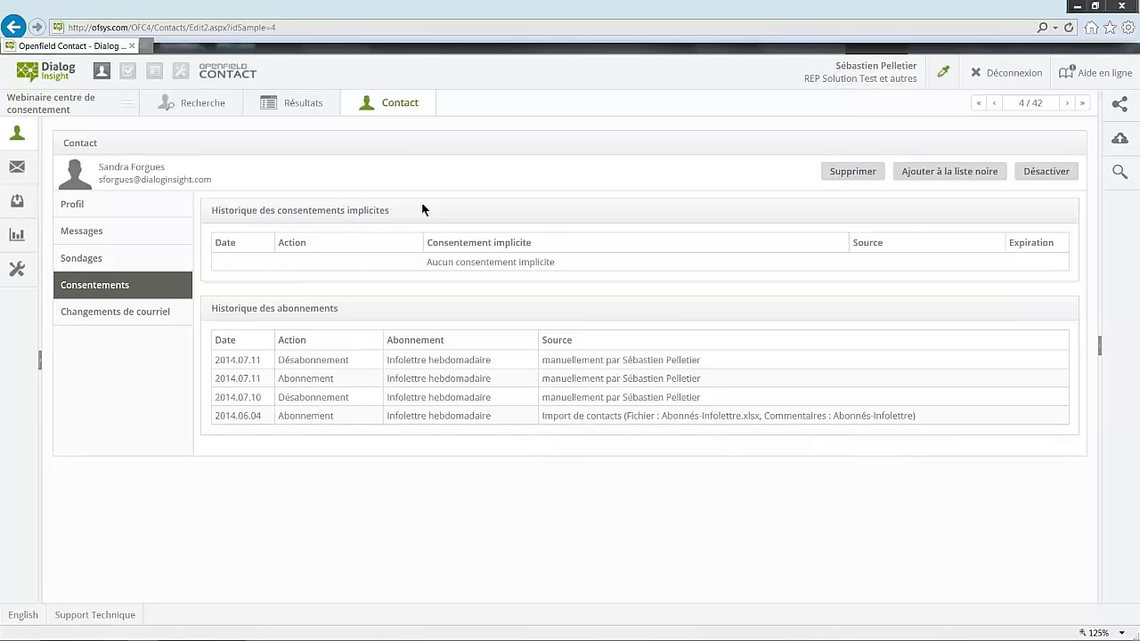
Step: Go to the next contact and examine its consent history, then its profile's subscription status and implicit consent expiration
{"action": "mouse_move", "coordinate": [1101, 116]}
{"action": "left_click", "coordinate": [1069, 108]}
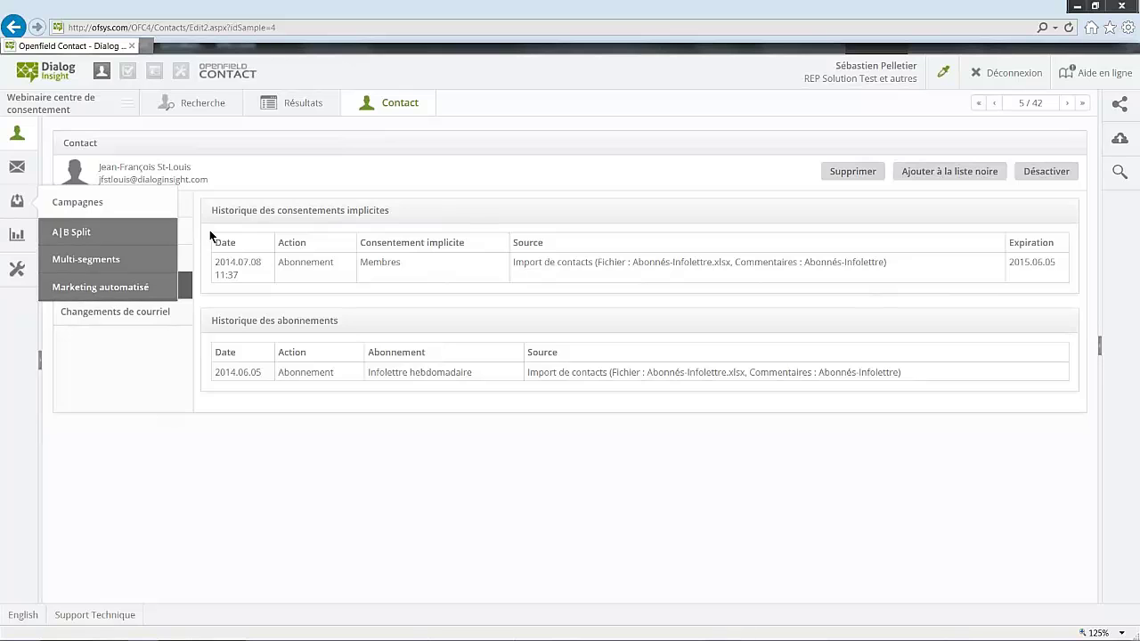
{"action": "left_click", "coordinate": [152, 211]}
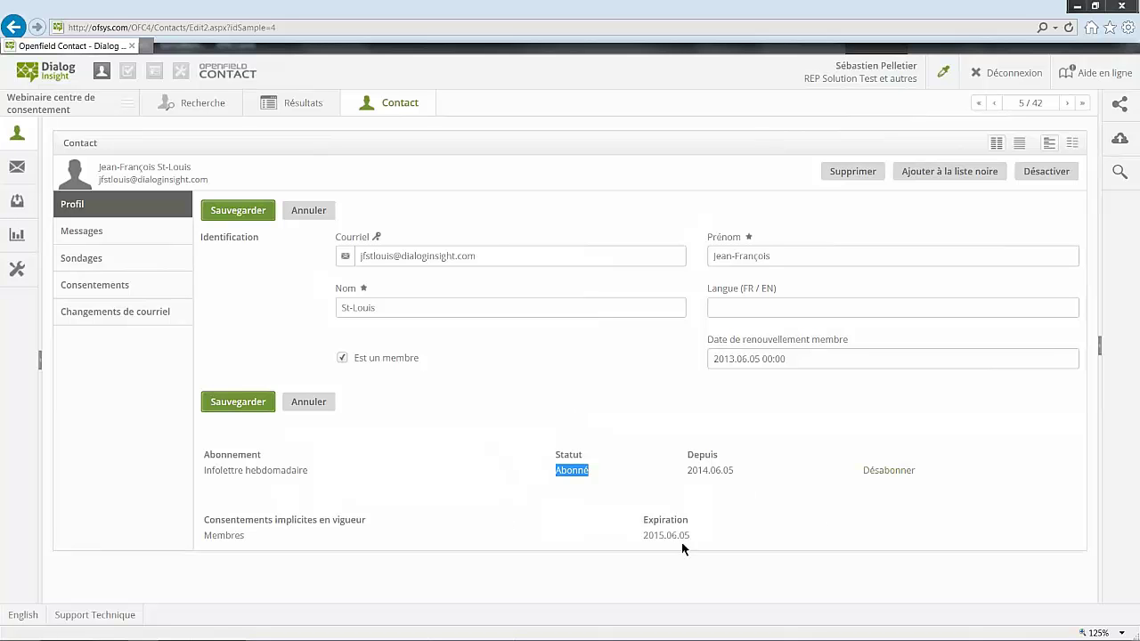
{"action": "left_click", "coordinate": [667, 459]}
Step: Open the Infolettre Hebdomadaire - Abonnés group and examine its name and the subscription state options of its criterion, without saving
{"action": "mouse_move", "coordinate": [19, 138]}
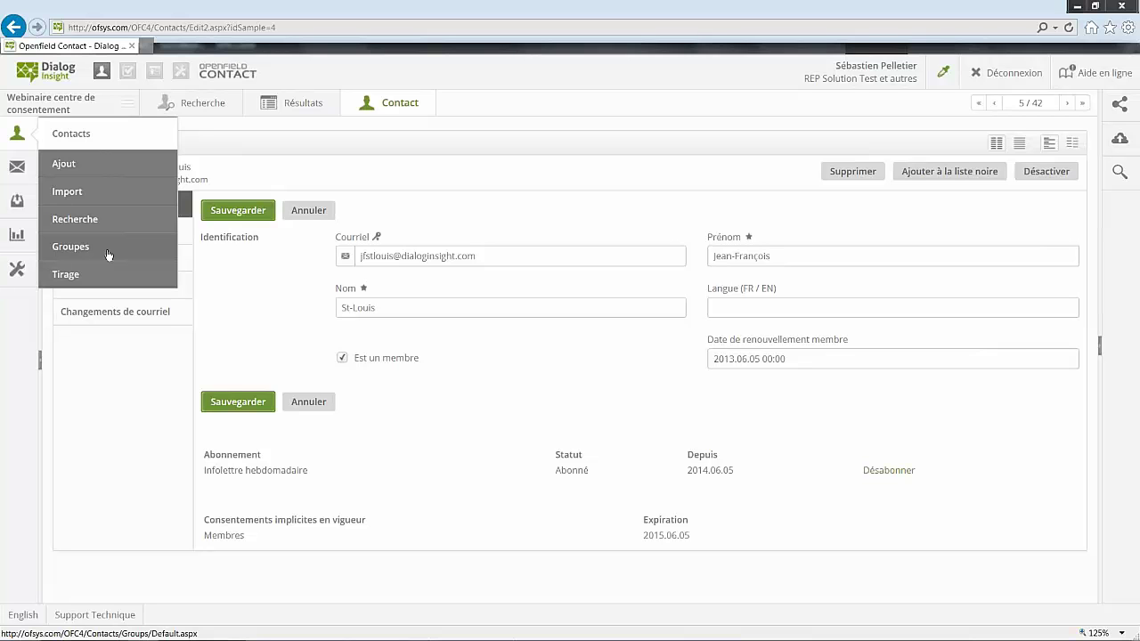
{"action": "left_click", "coordinate": [145, 250]}
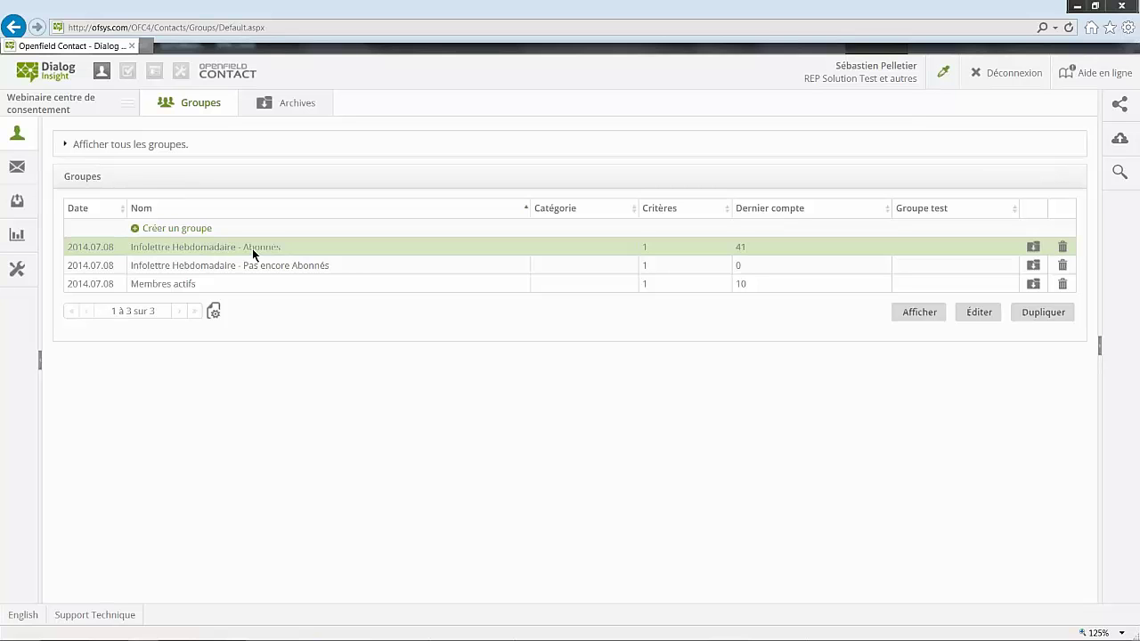
{"action": "double_click", "coordinate": [252, 252]}
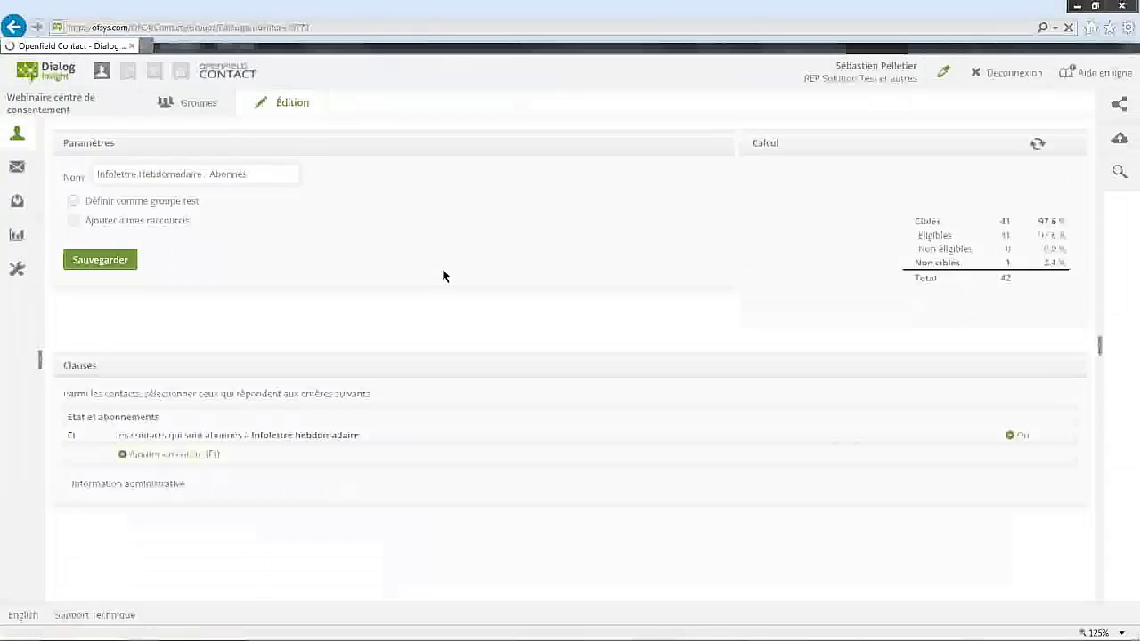
{"action": "double_click", "coordinate": [311, 431]}
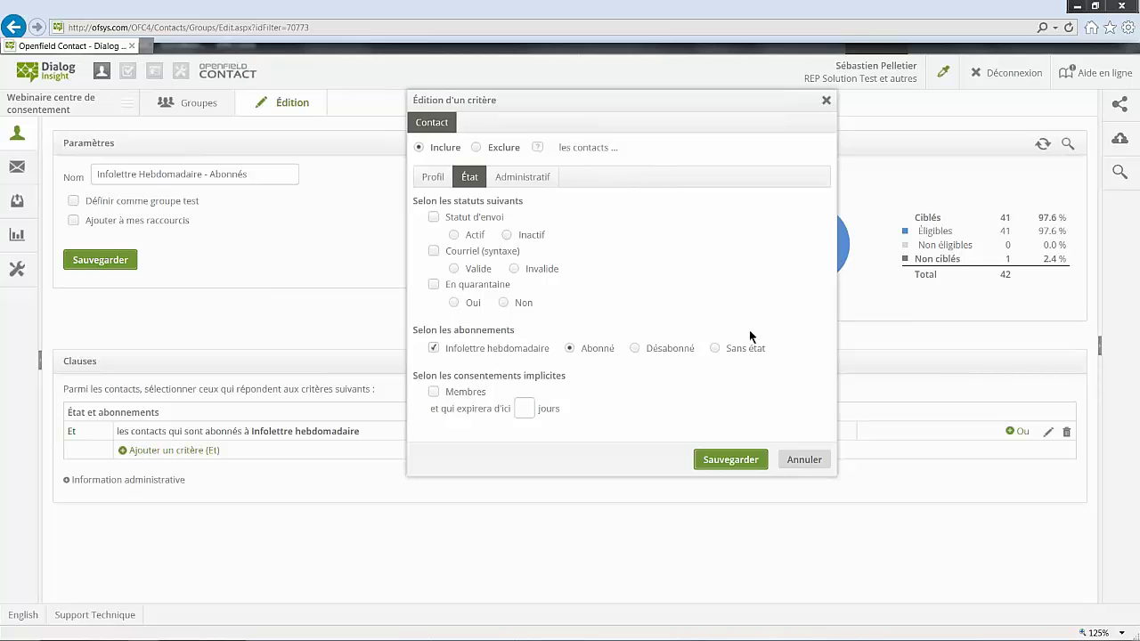
{"action": "left_click", "coordinate": [716, 349]}
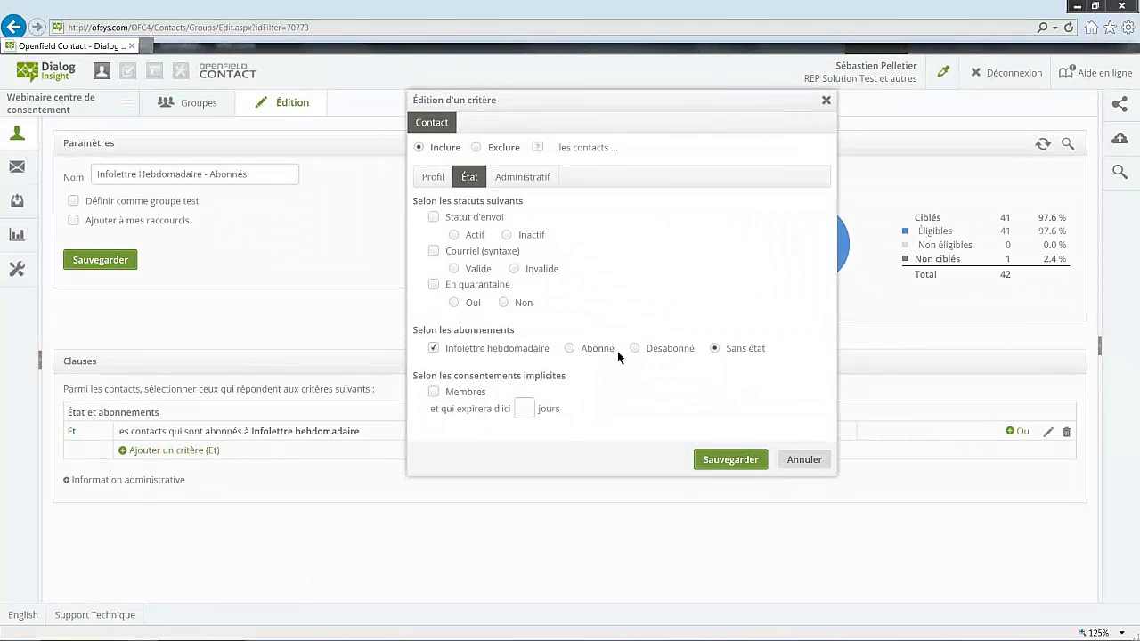
{"action": "left_click", "coordinate": [570, 349]}
{"action": "left_click", "coordinate": [805, 459]}
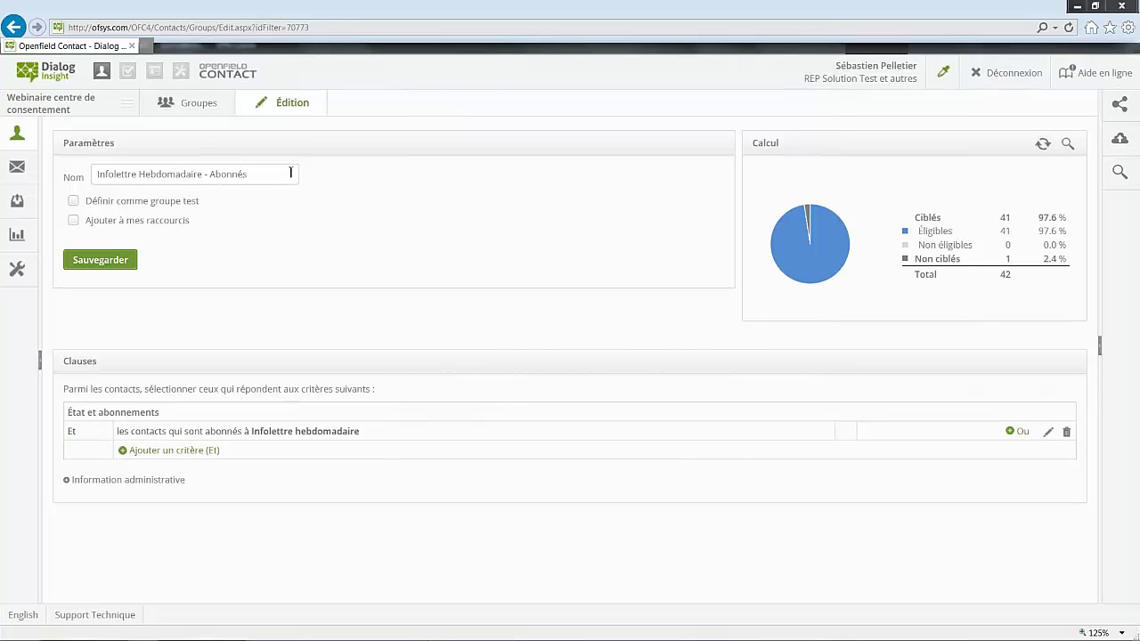
{"action": "left_click_drag", "start_coordinate": [284, 173], "coordinate": [97, 178]}
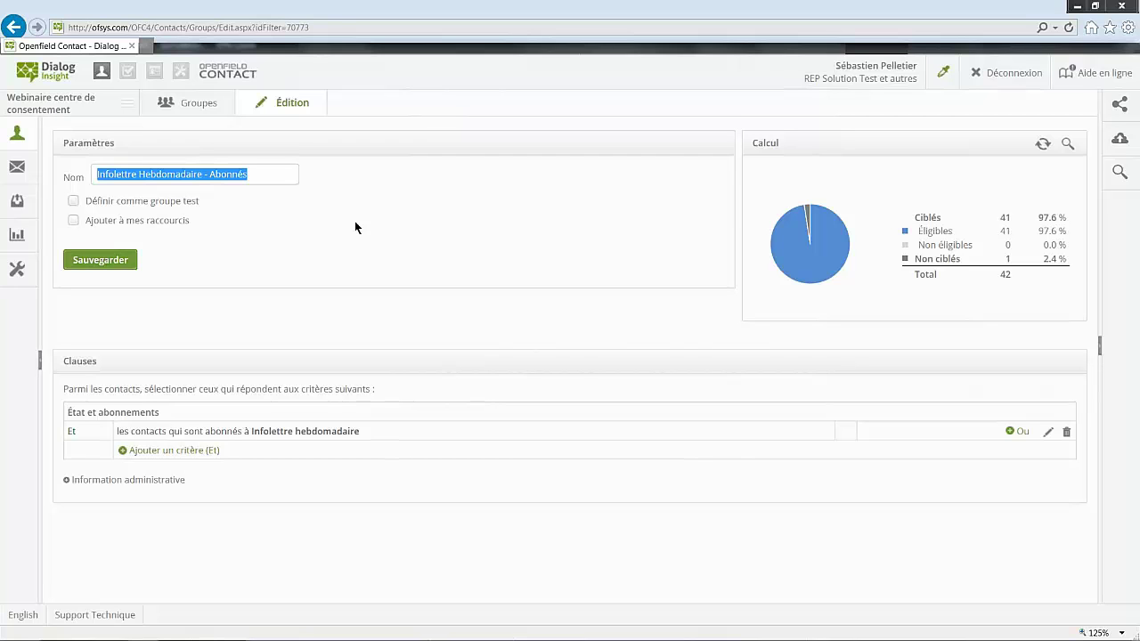
{"action": "left_click", "coordinate": [258, 175]}
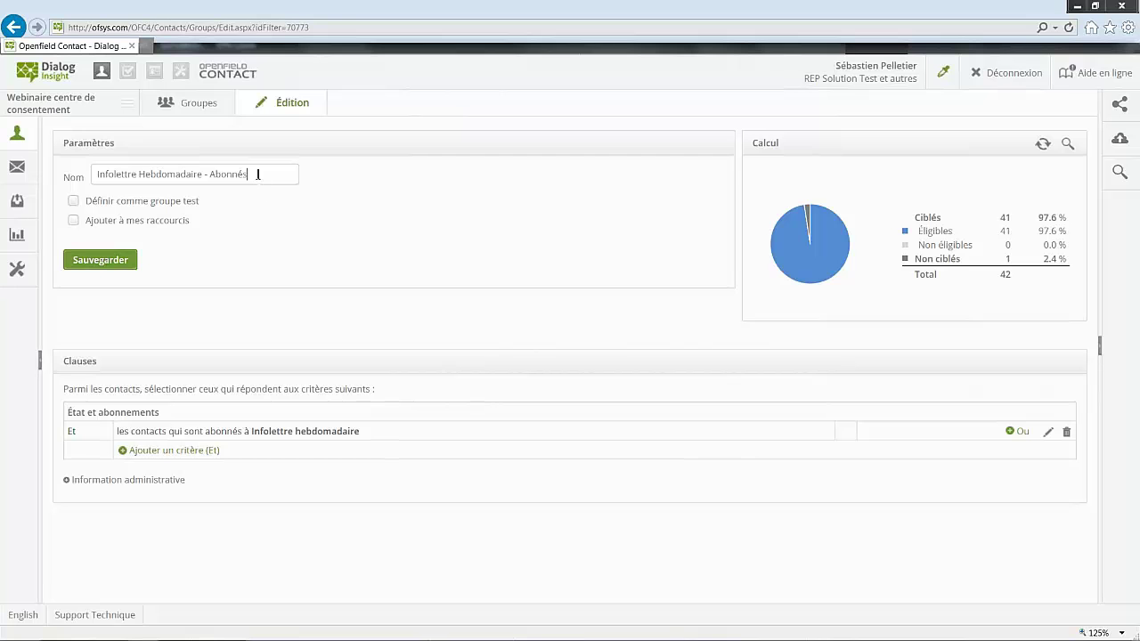
{"action": "left_click_drag", "start_coordinate": [258, 174], "coordinate": [47, 178]}
{"action": "left_click", "coordinate": [387, 182]}
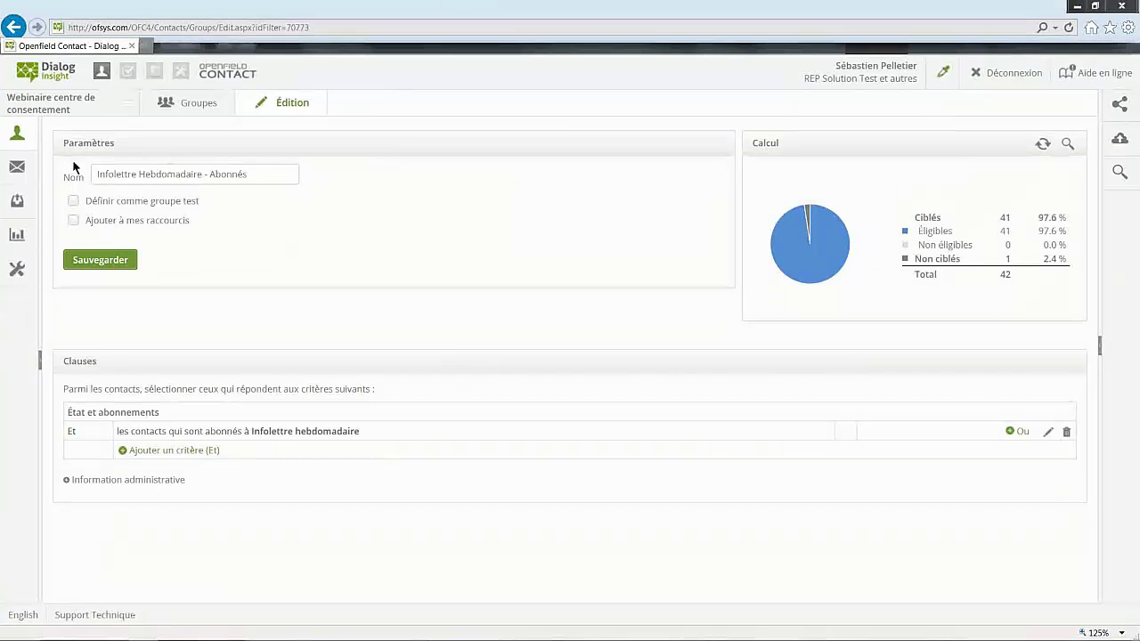
Step: Open the Infolettre Hebdomadaire - Pas encore Abonnés group and examine the subscription state set in its criterion, without saving
{"action": "mouse_move", "coordinate": [17, 132]}
{"action": "left_click", "coordinate": [71, 244]}
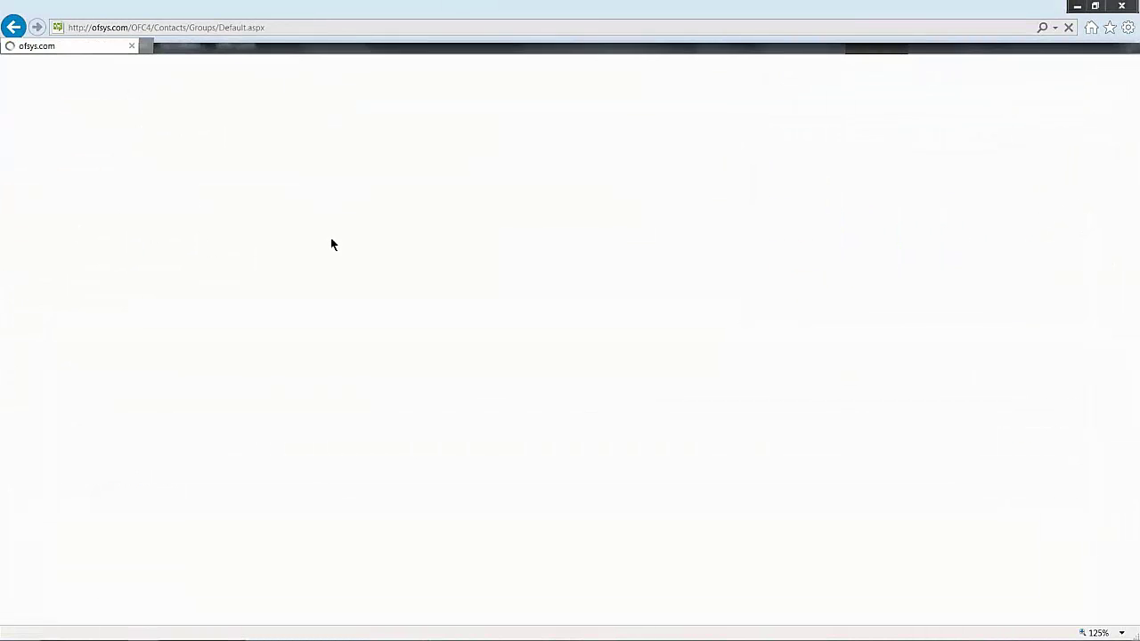
{"action": "left_click", "coordinate": [273, 270]}
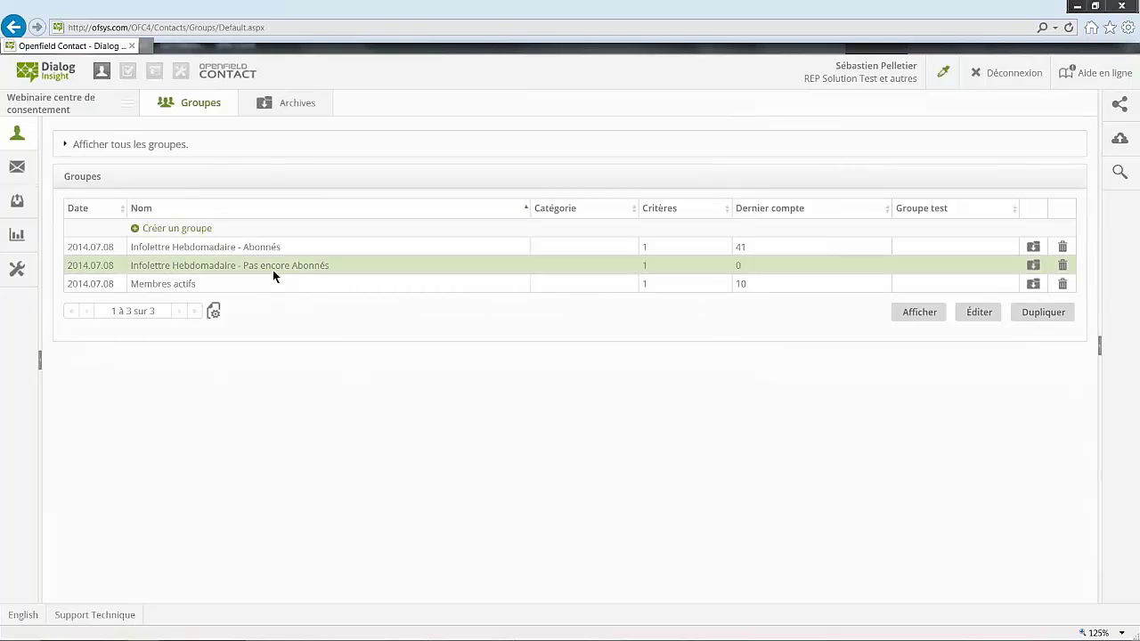
{"action": "double_click", "coordinate": [275, 267]}
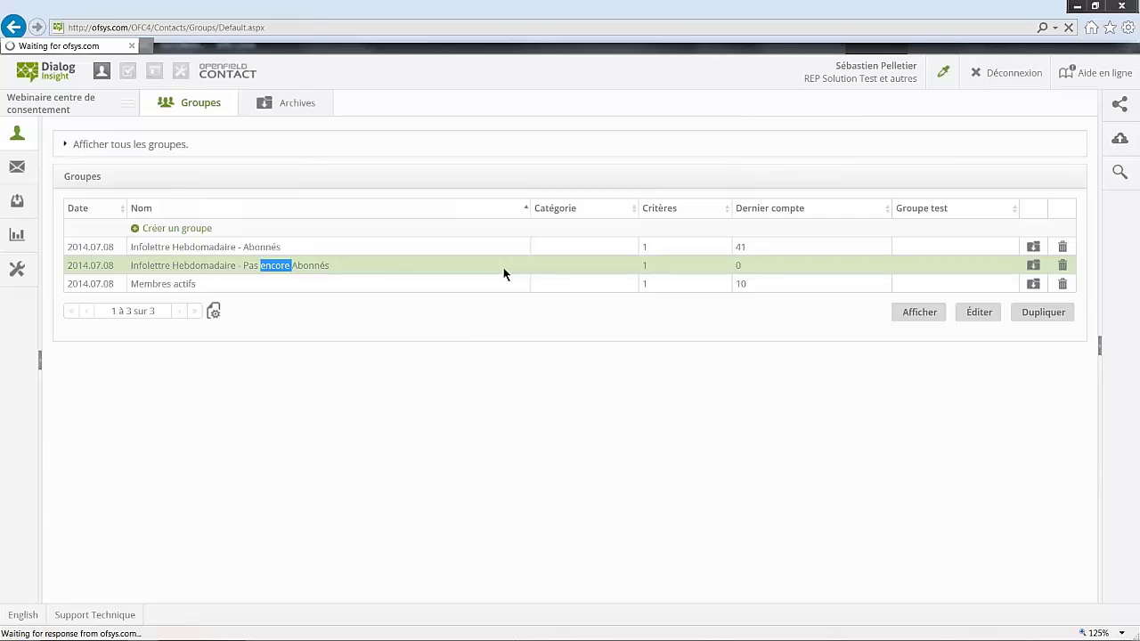
{"action": "double_click", "coordinate": [412, 432]}
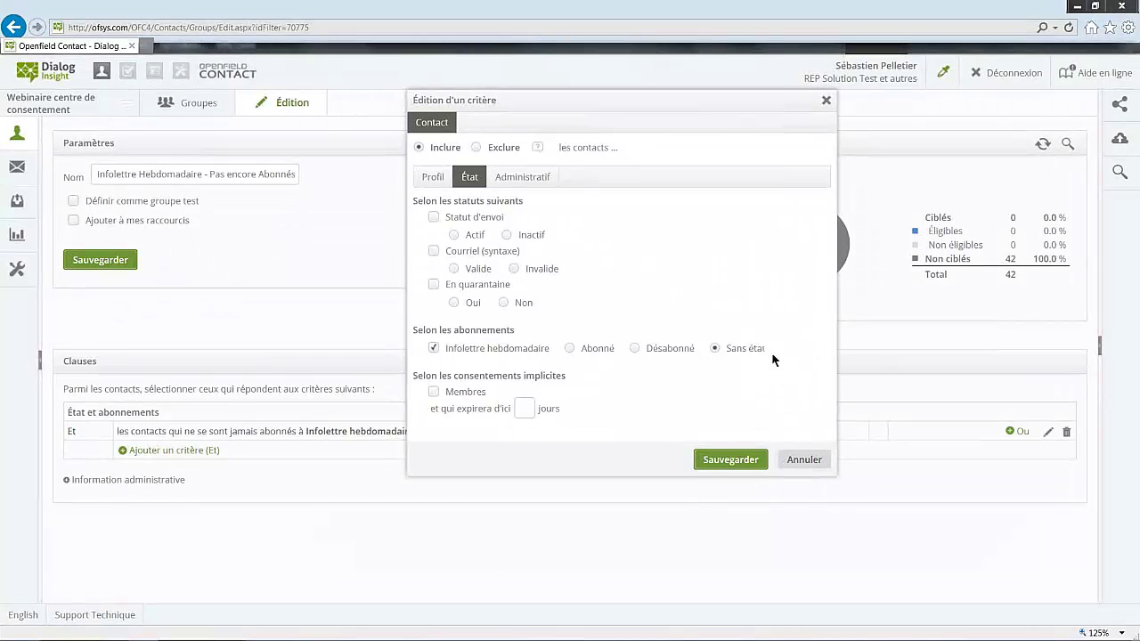
{"action": "left_click", "coordinate": [804, 460]}
Step: Open the Membres actifs group from the group list and review its implicit consent clause
{"action": "mouse_move", "coordinate": [17, 134]}
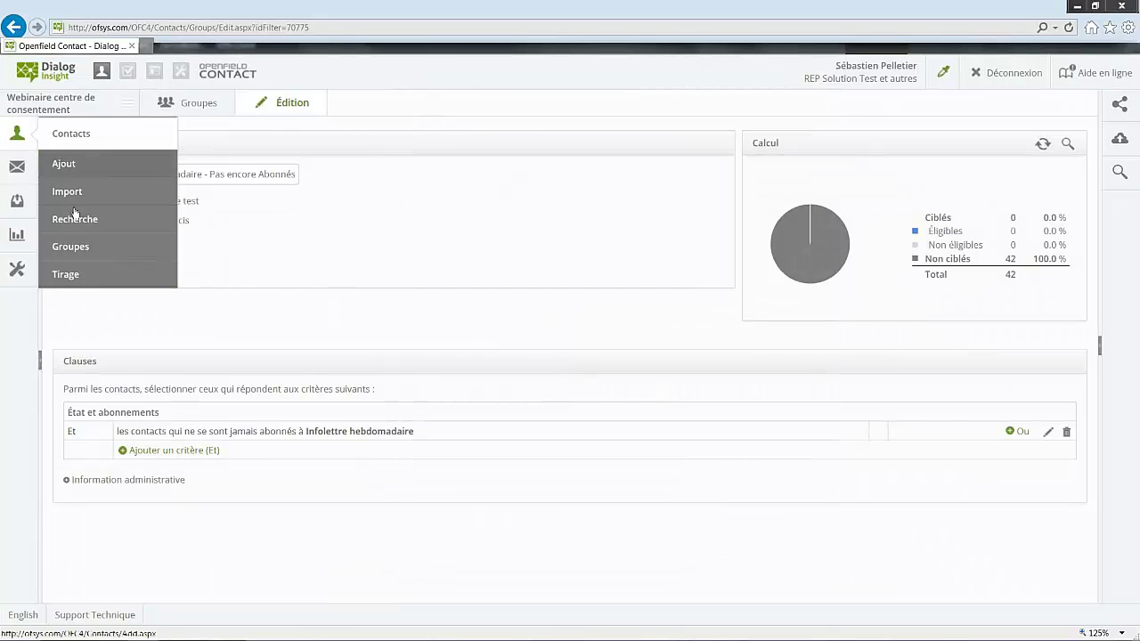
{"action": "left_click", "coordinate": [78, 246]}
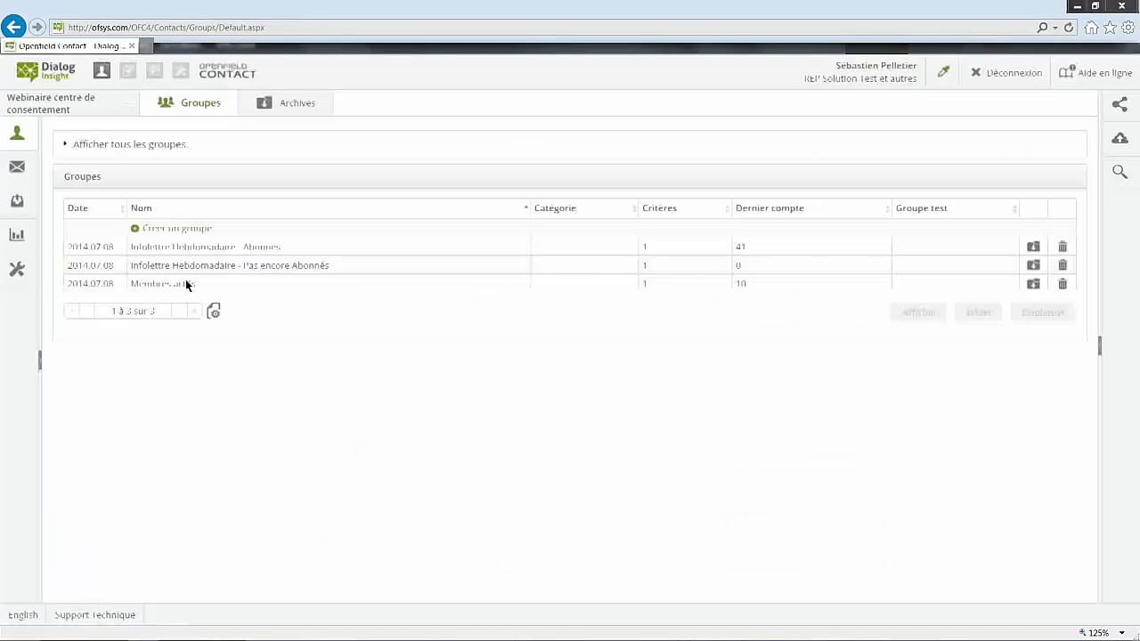
{"action": "left_click", "coordinate": [155, 285]}
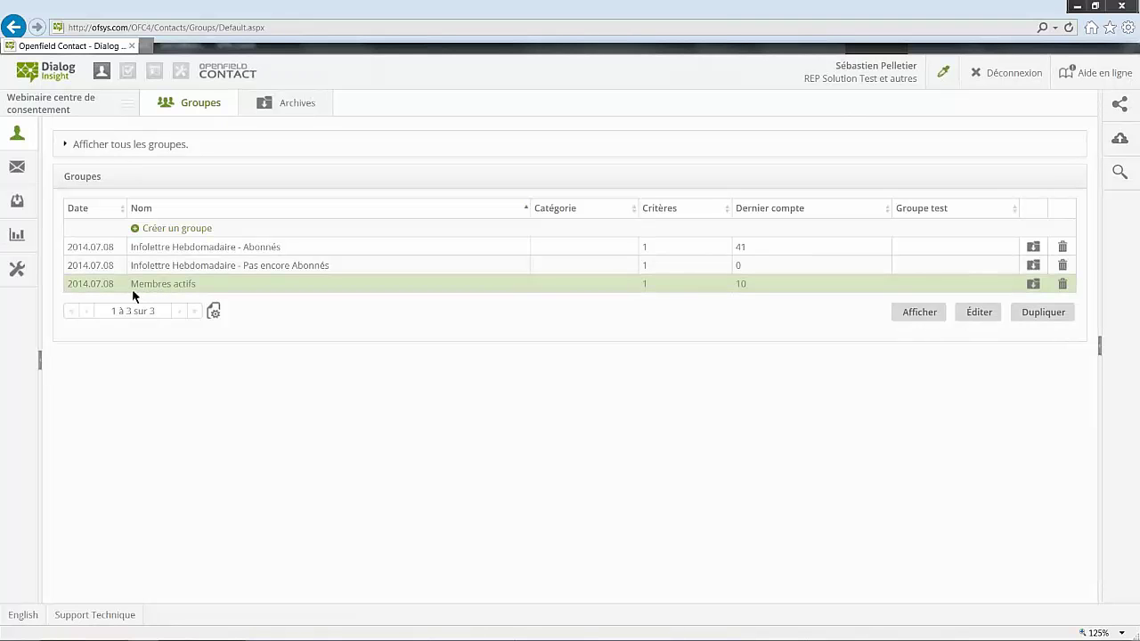
{"action": "double_click", "coordinate": [228, 288]}
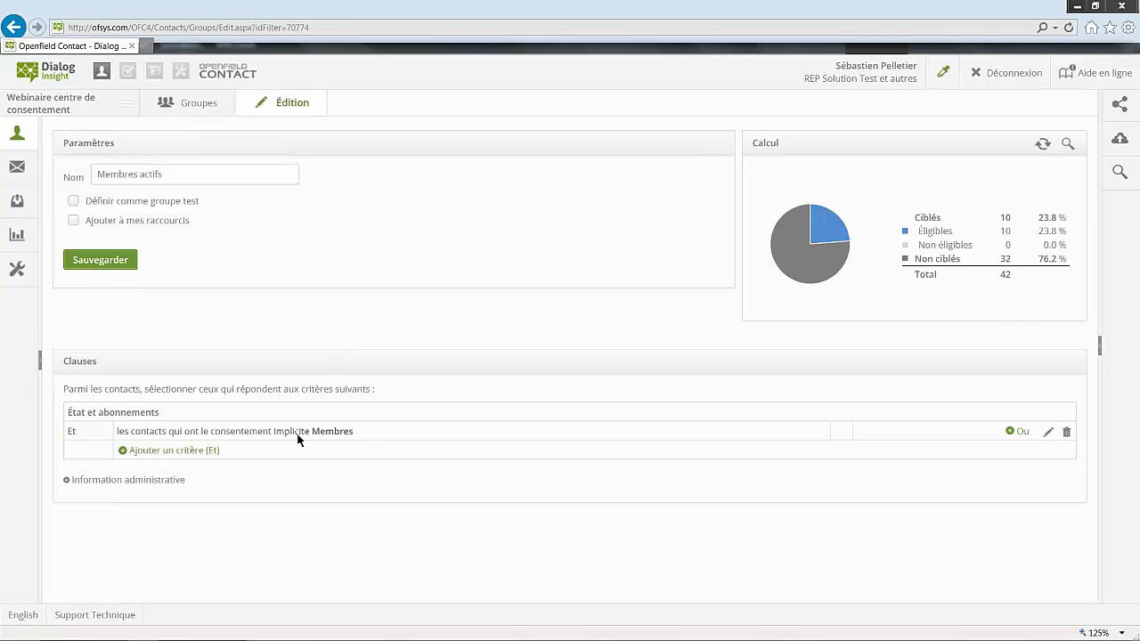
Step: Examine the implicit consent criterion of the Membres actifs group and its expiration option without saving, and return to the group list
{"action": "left_click", "coordinate": [299, 432]}
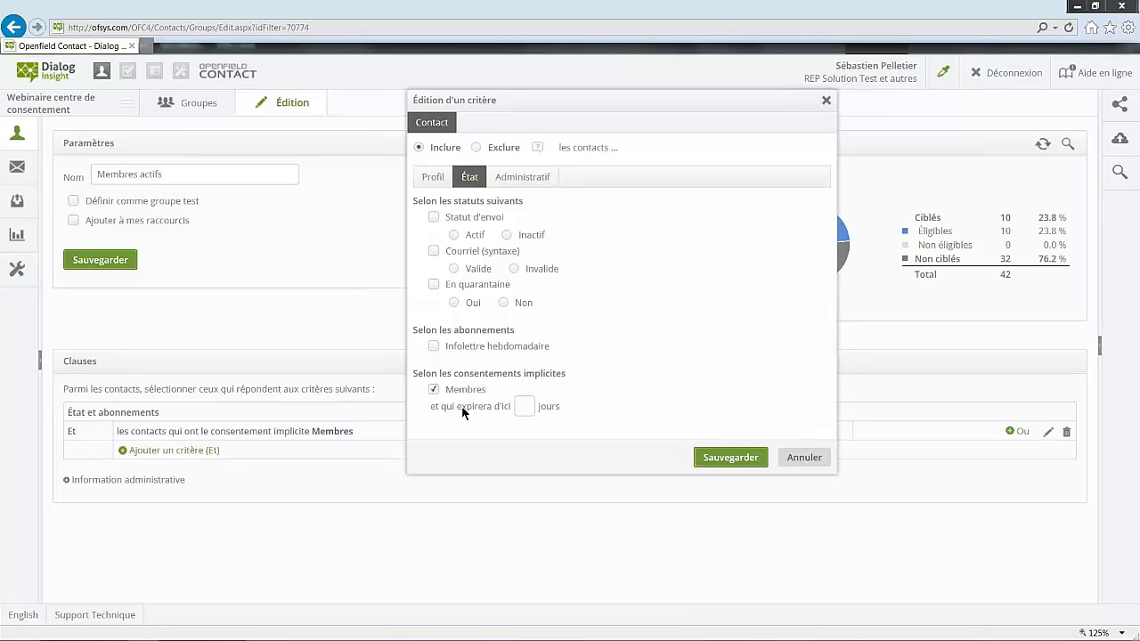
{"action": "left_click", "coordinate": [804, 457]}
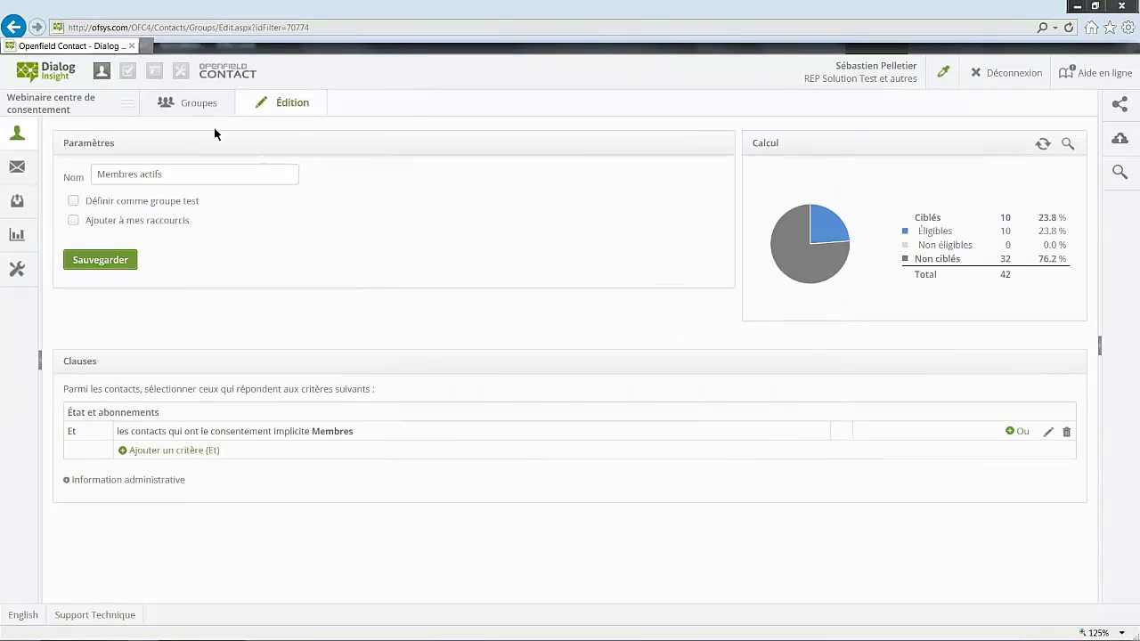
{"action": "mouse_move", "coordinate": [17, 132]}
{"action": "left_click", "coordinate": [192, 104]}
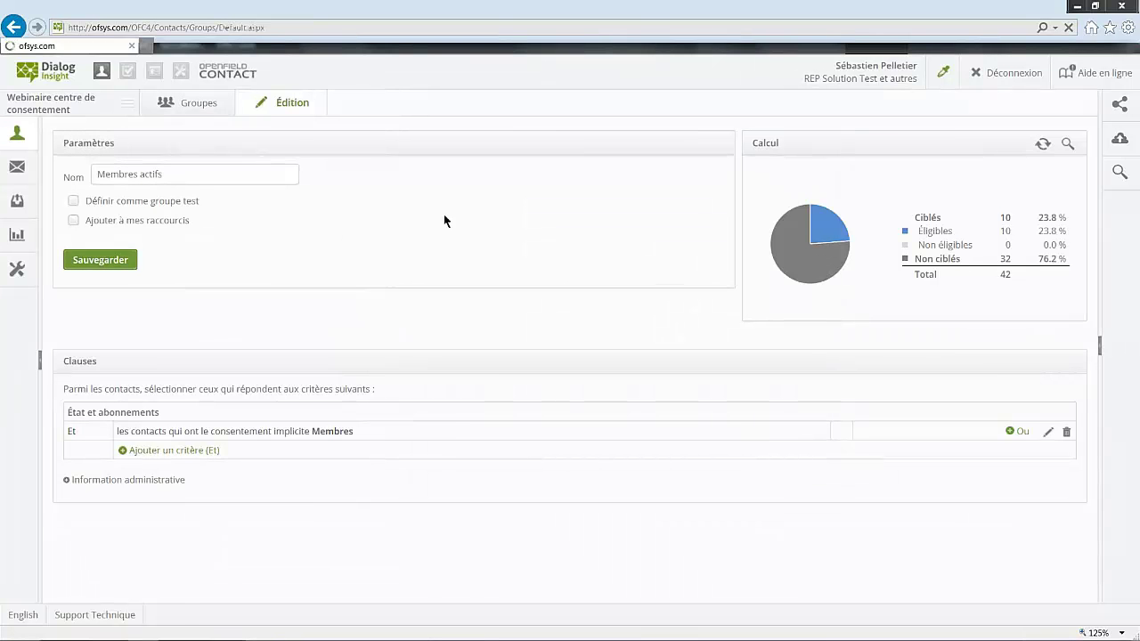
Step: Open the contact imports page and choose to create a new import from a file
{"action": "mouse_move", "coordinate": [14, 141]}
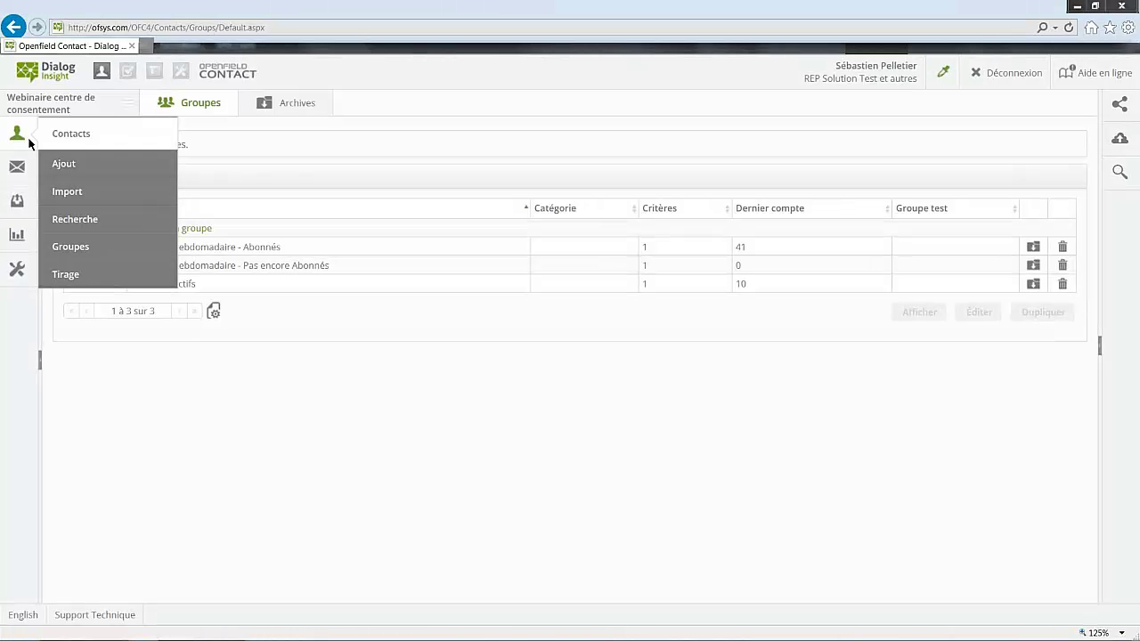
{"action": "left_click", "coordinate": [93, 194]}
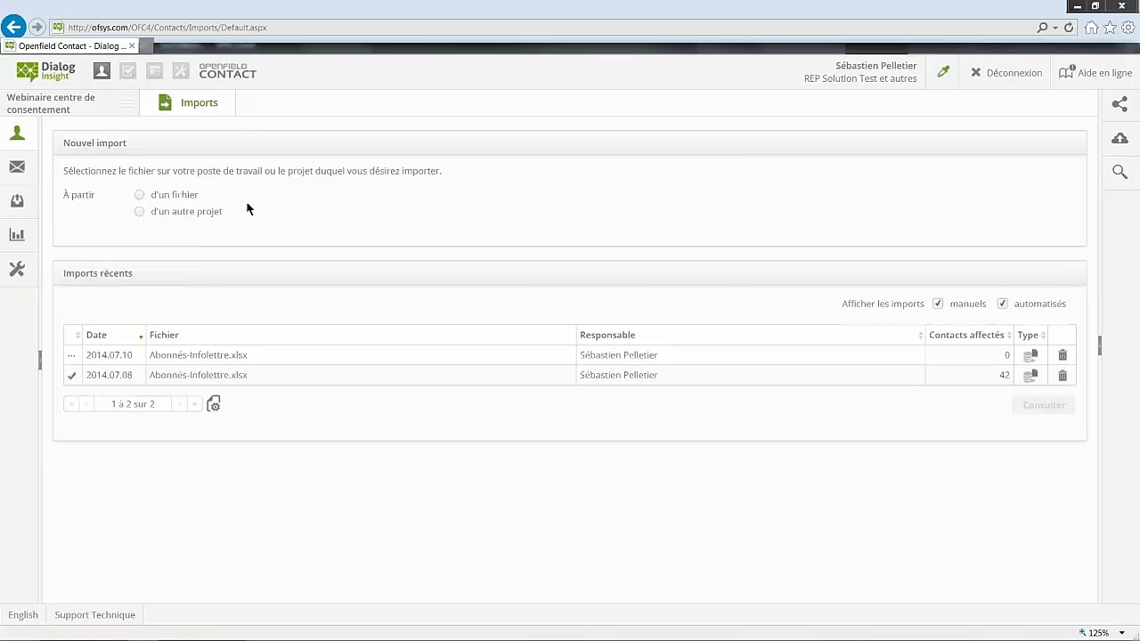
{"action": "left_click", "coordinate": [178, 195]}
Step: Try to open the Abonnés-Infolettre workbook from within the import's file selection dialog, and cancel the selection
{"action": "left_click", "coordinate": [404, 234]}
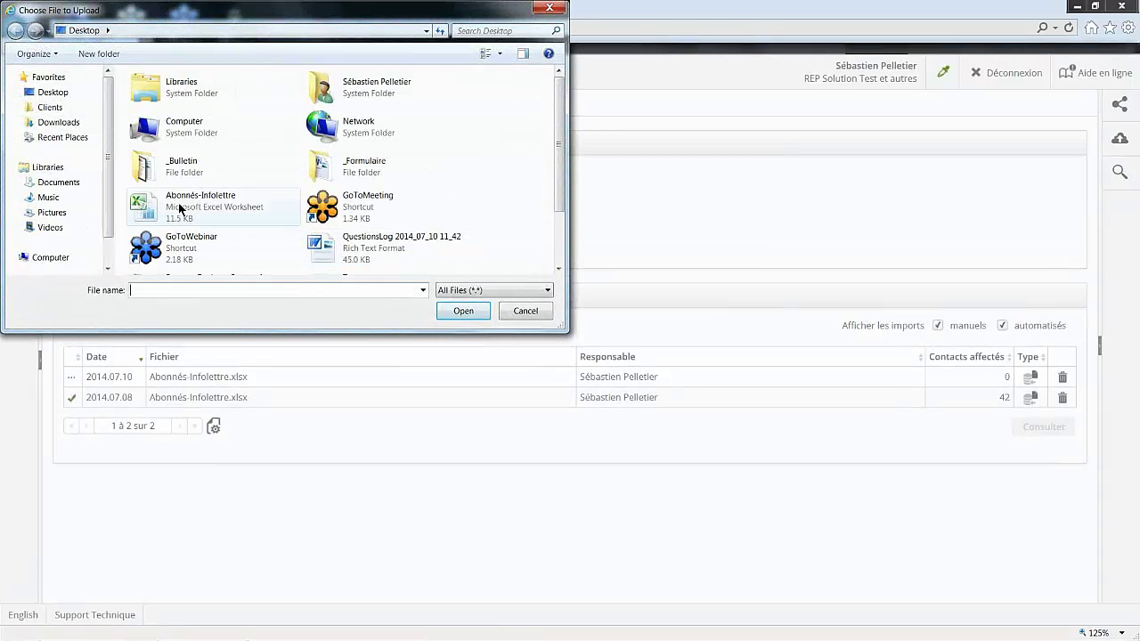
{"action": "left_click", "coordinate": [179, 207]}
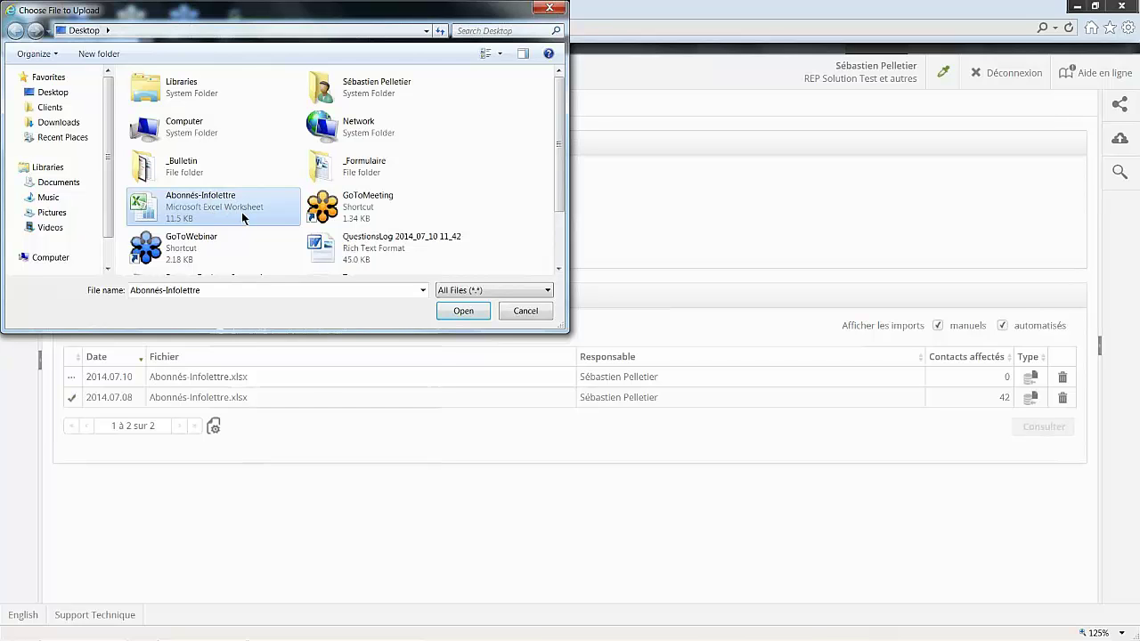
{"action": "right_click", "coordinate": [242, 217]}
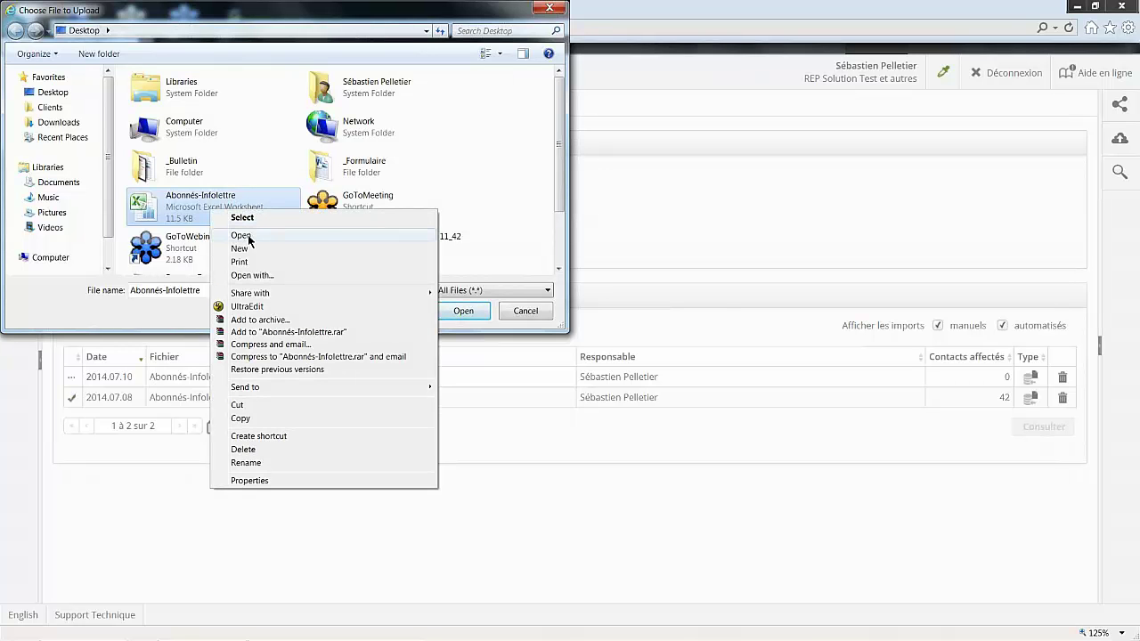
{"action": "left_click", "coordinate": [250, 239]}
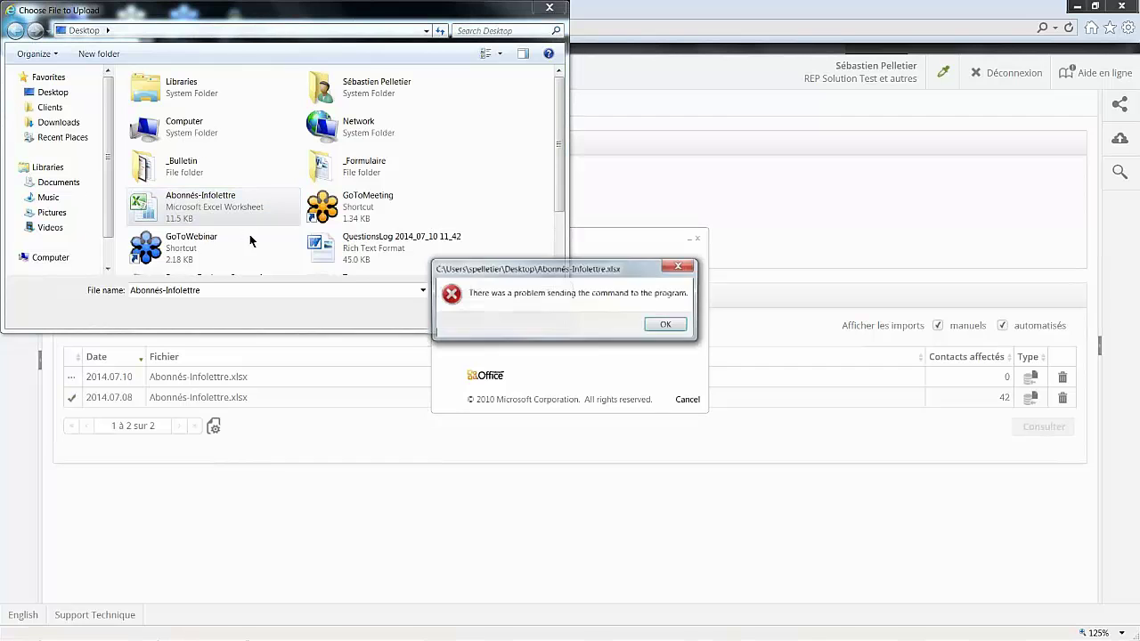
{"action": "left_click", "coordinate": [654, 325]}
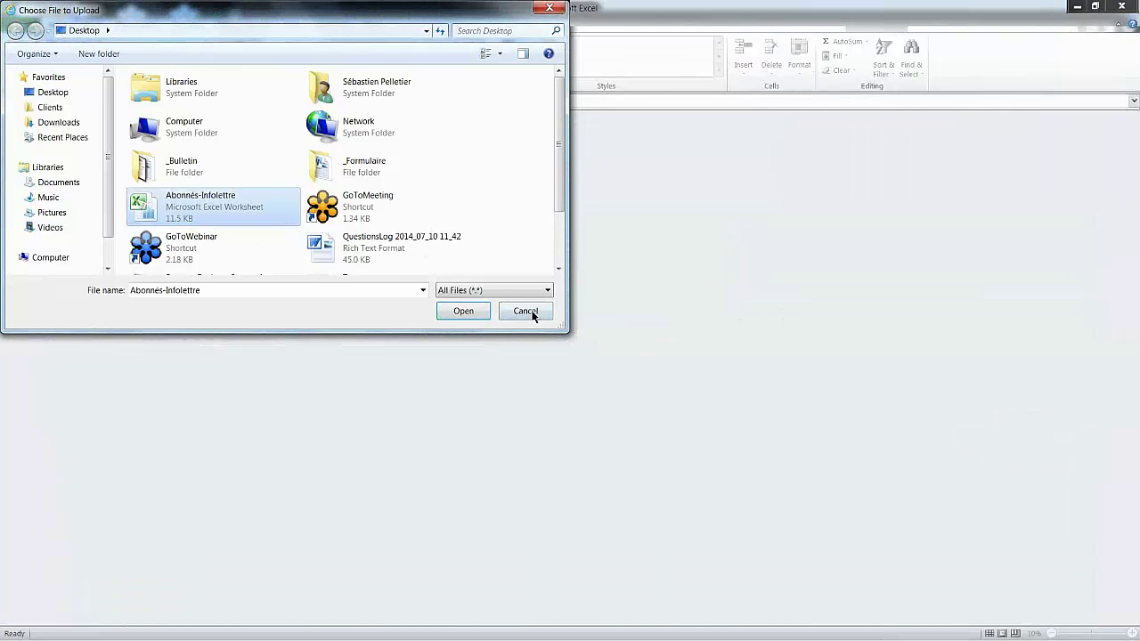
{"action": "left_click", "coordinate": [532, 311]}
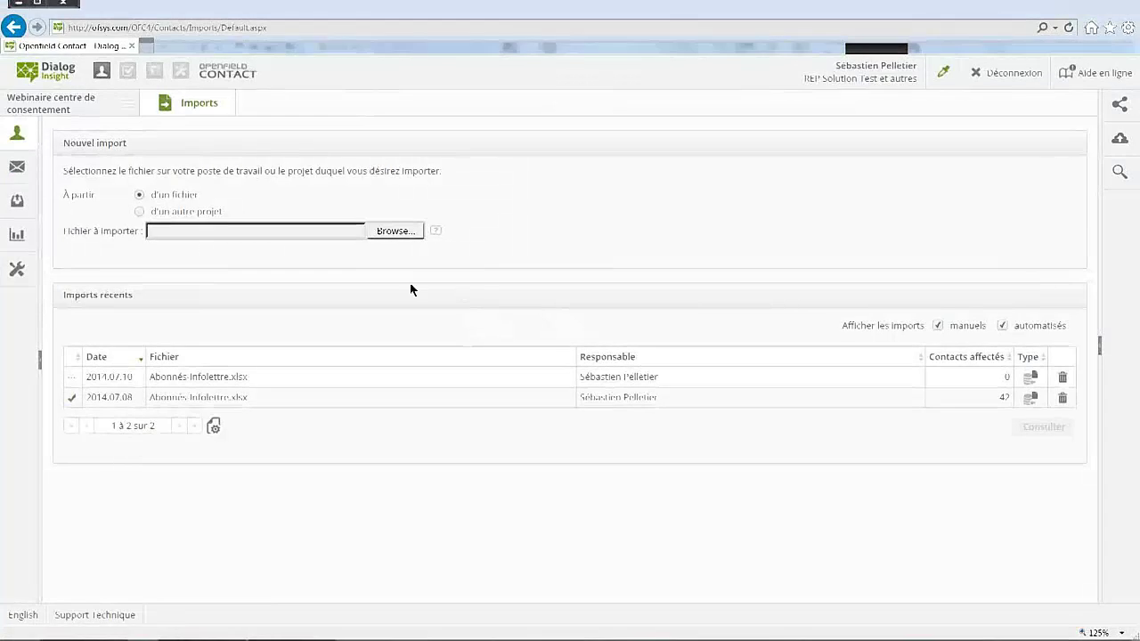
Step: Open the Abonnés-Infolettre workbook from the desktop and examine its e-mail, newsletter subscription, subscription date, membership and membership renewal date columns
{"action": "key", "text": "super+d"}
{"action": "double_click", "coordinate": [77, 170]}
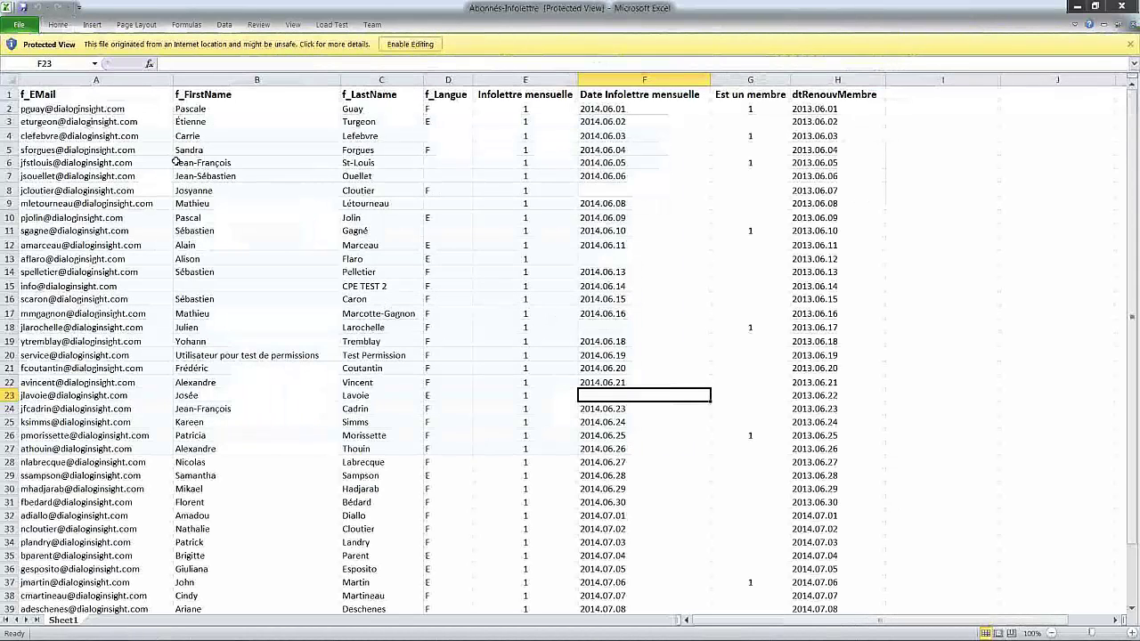
{"action": "left_click", "coordinate": [135, 93]}
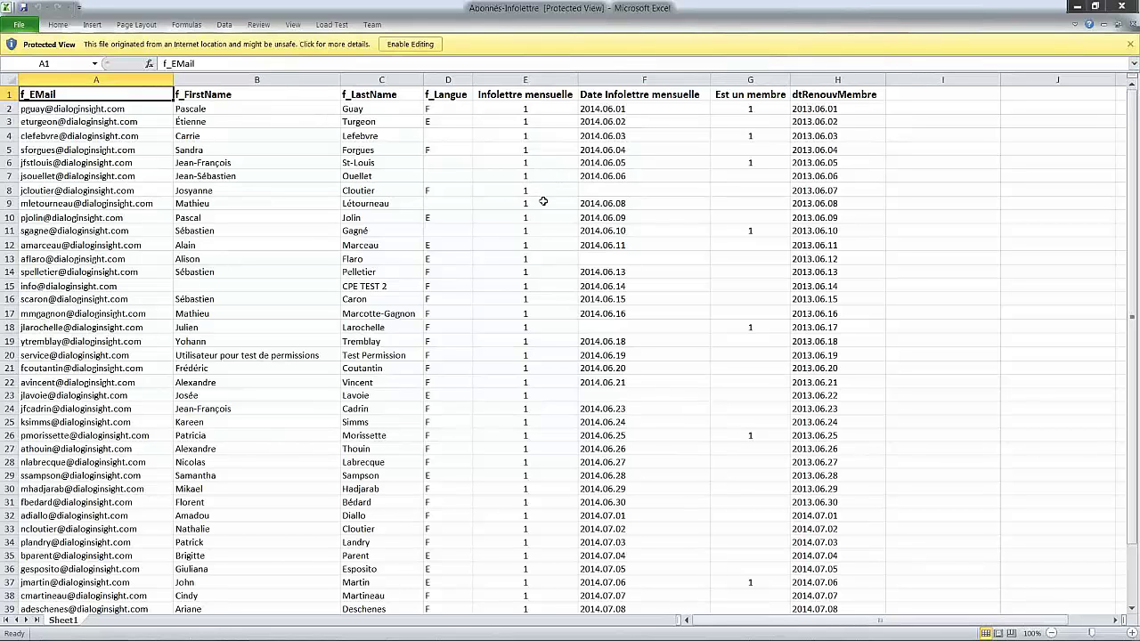
{"action": "left_click", "coordinate": [531, 79]}
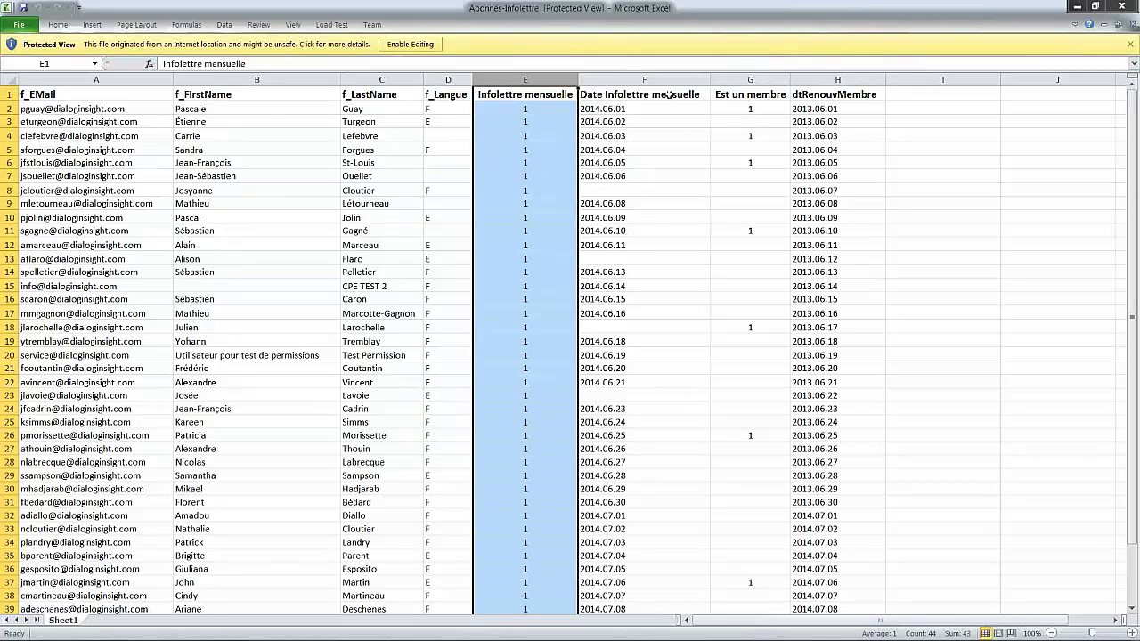
{"action": "left_click", "coordinate": [673, 74]}
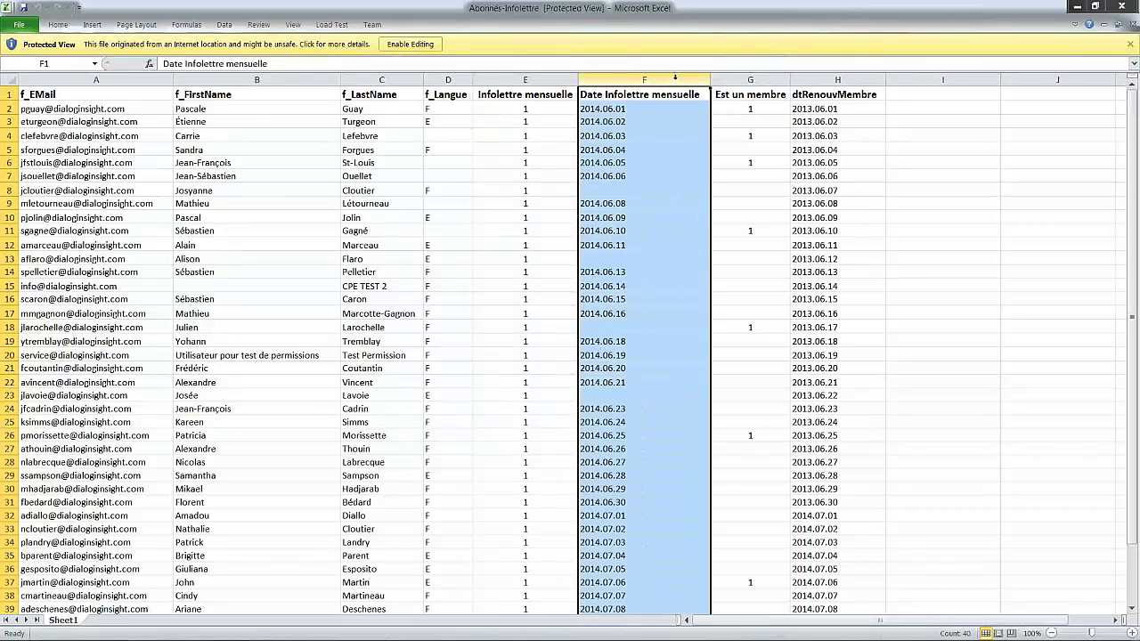
{"action": "left_click", "coordinate": [524, 109]}
{"action": "left_click_drag", "start_coordinate": [615, 108], "coordinate": [608, 113]}
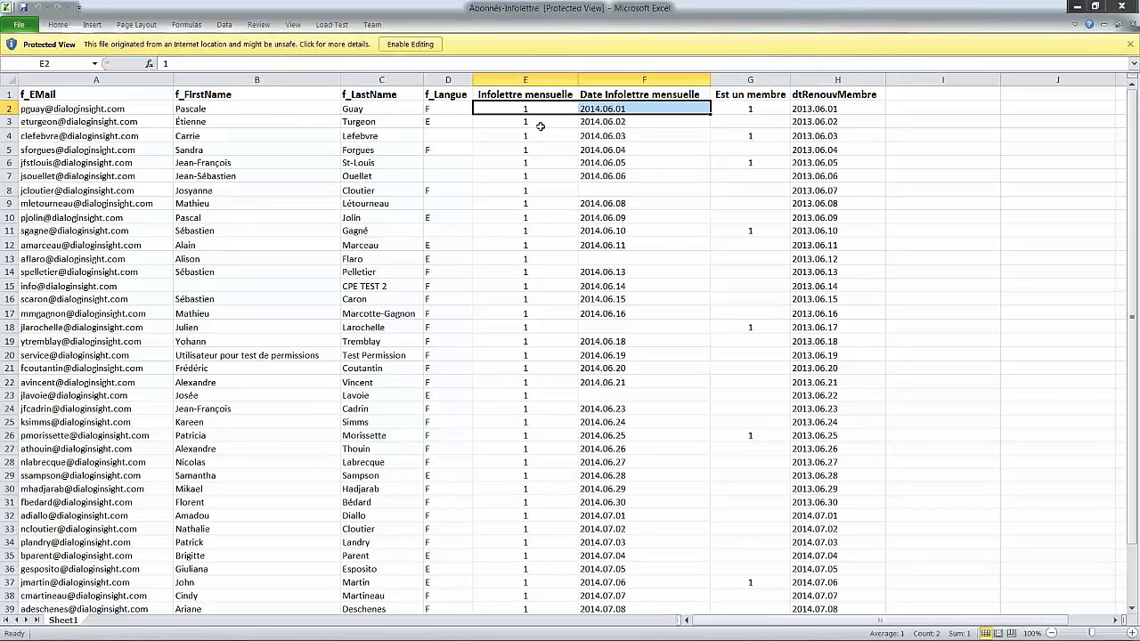
{"action": "left_click", "coordinate": [622, 190]}
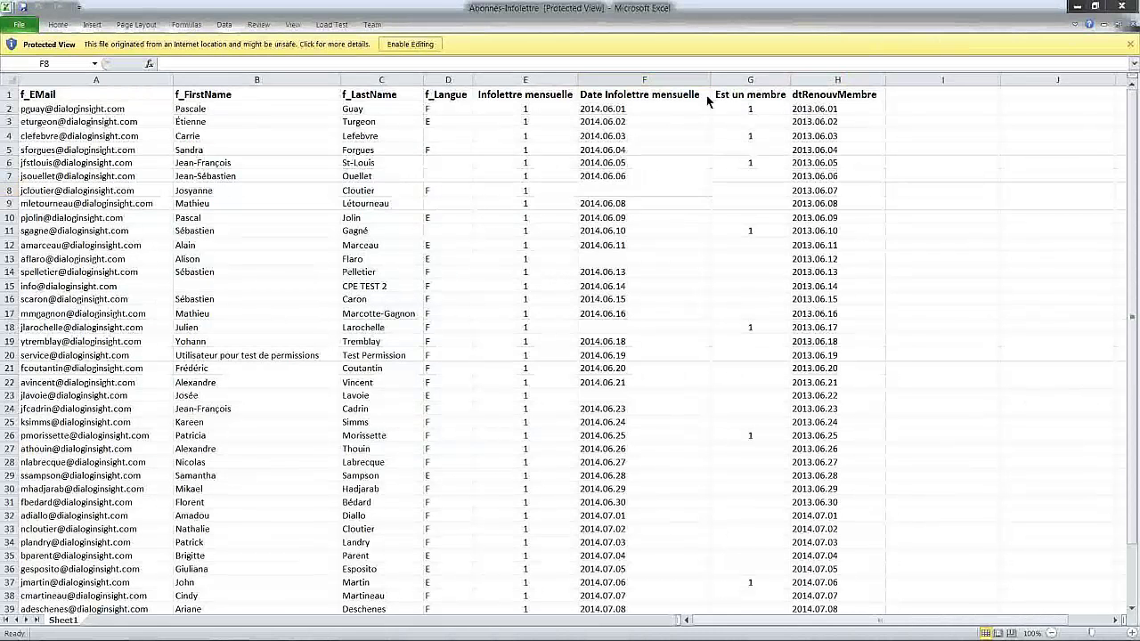
{"action": "left_click", "coordinate": [750, 80]}
{"action": "left_click", "coordinate": [836, 79]}
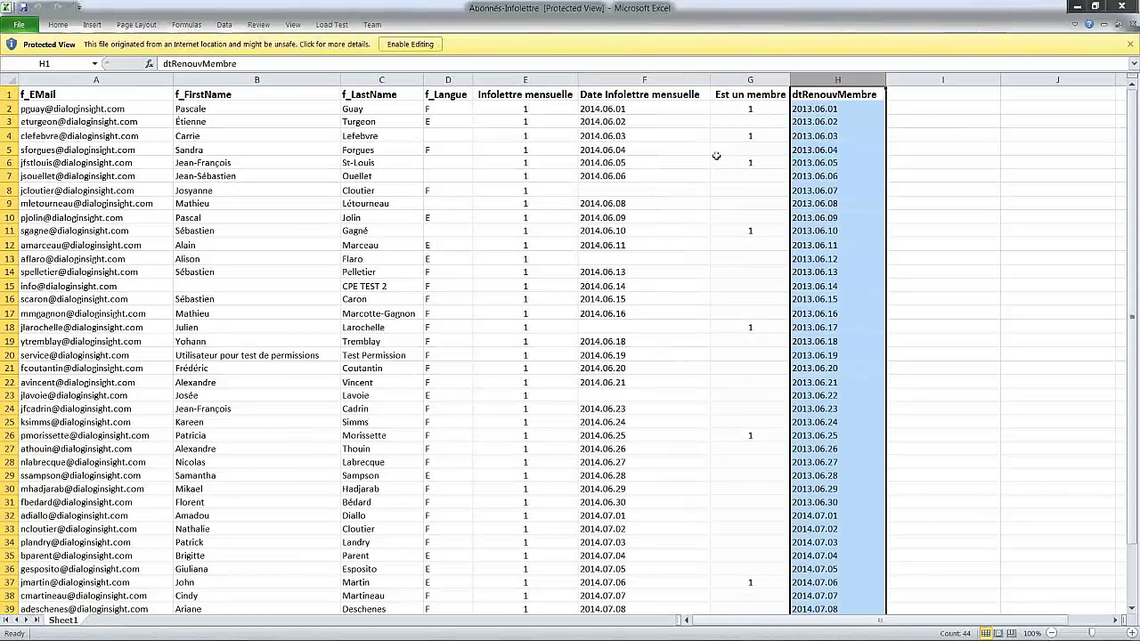
Step: Switch back to the browser, choose Abonnés-Infolettre.xlsx as the import file and continue with the normal add-and-modify import type
{"action": "mouse_move", "coordinate": [183, 638]}
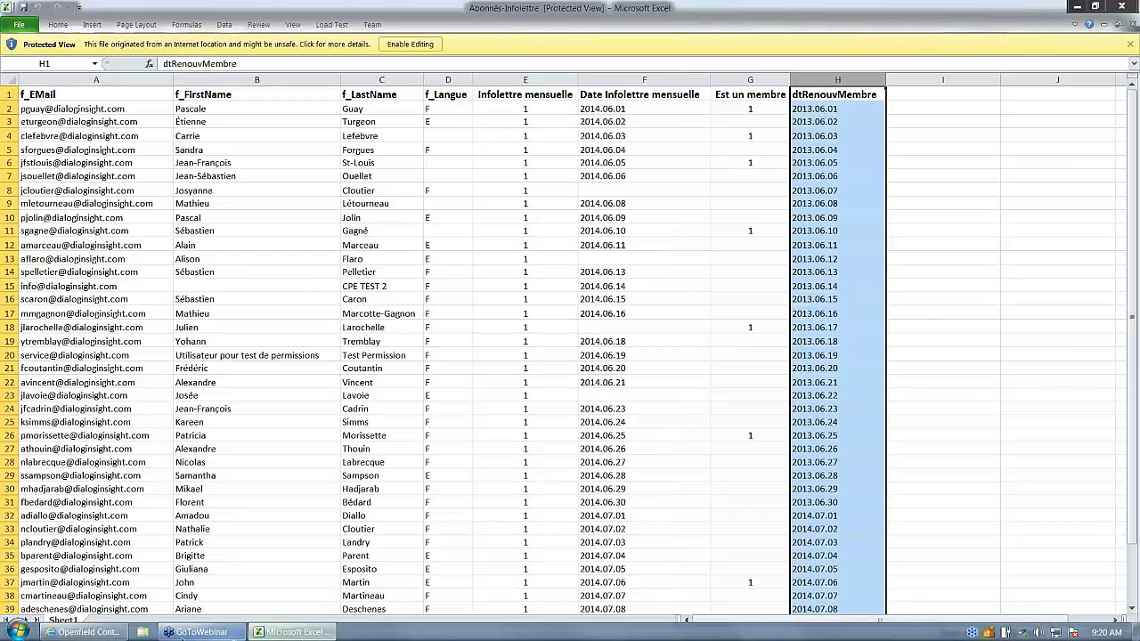
{"action": "left_click", "coordinate": [84, 631]}
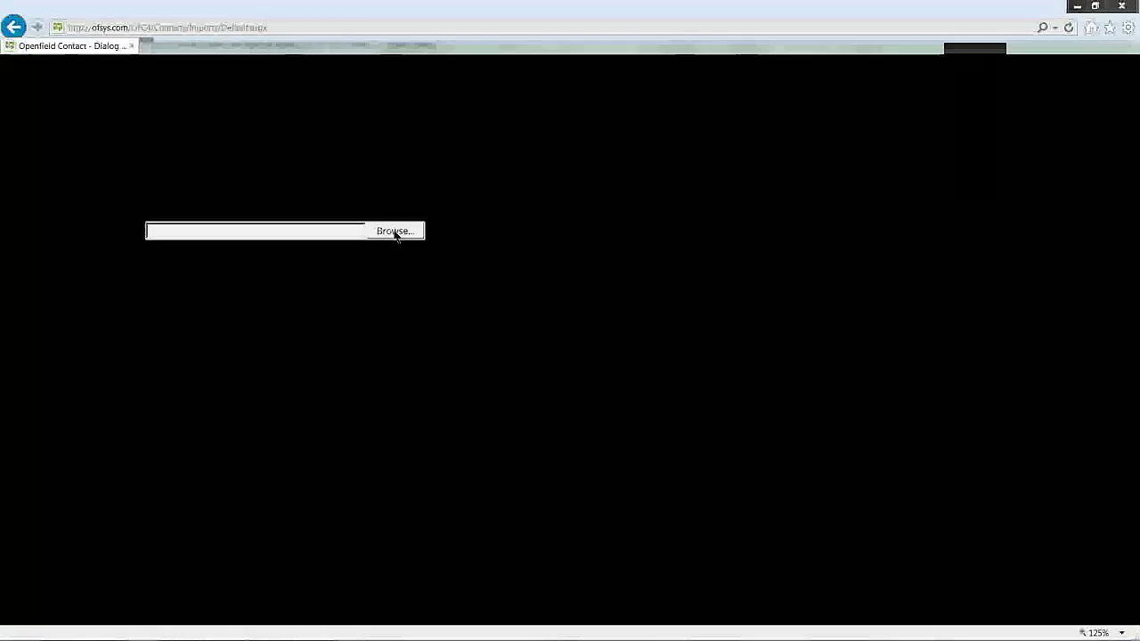
{"action": "left_click", "coordinate": [419, 230]}
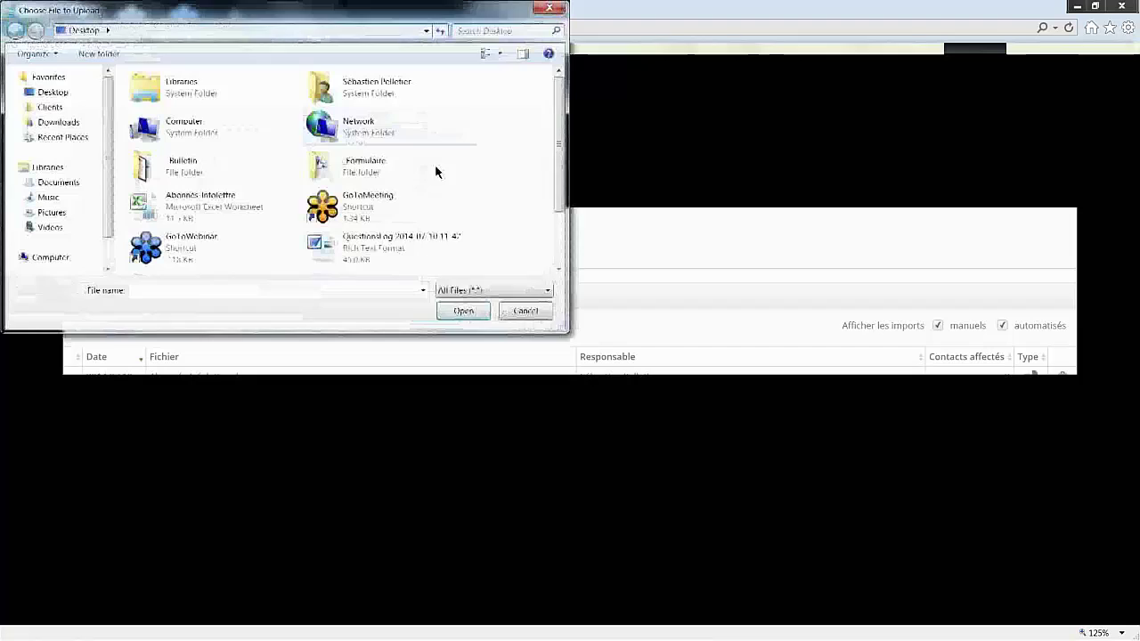
{"action": "left_click", "coordinate": [185, 206]}
{"action": "double_click", "coordinate": [185, 205]}
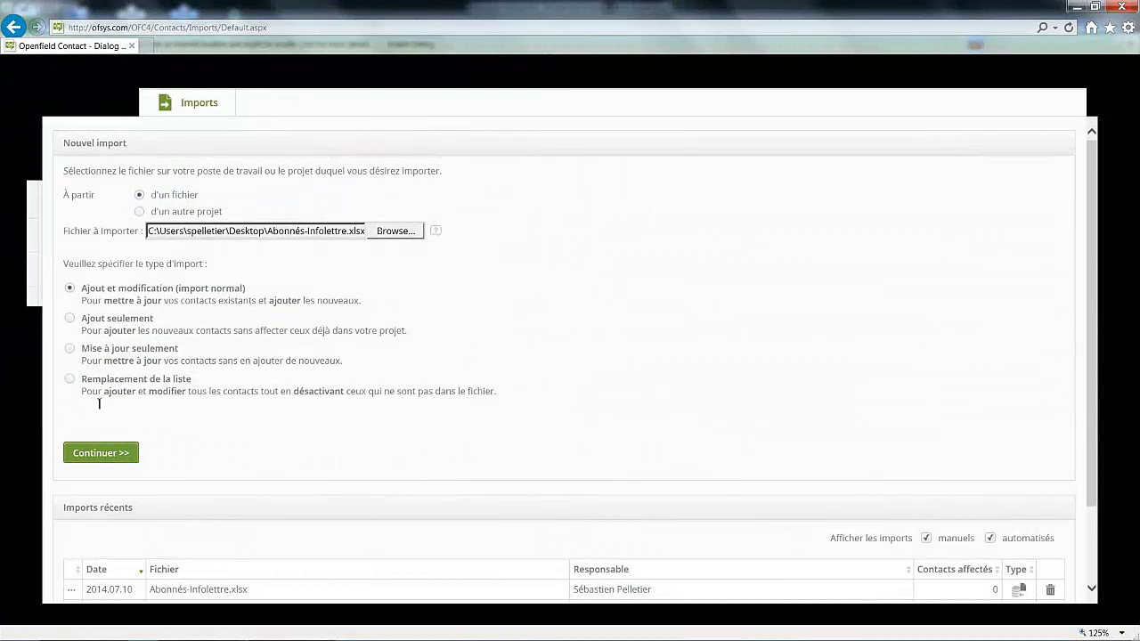
{"action": "left_click", "coordinate": [103, 454]}
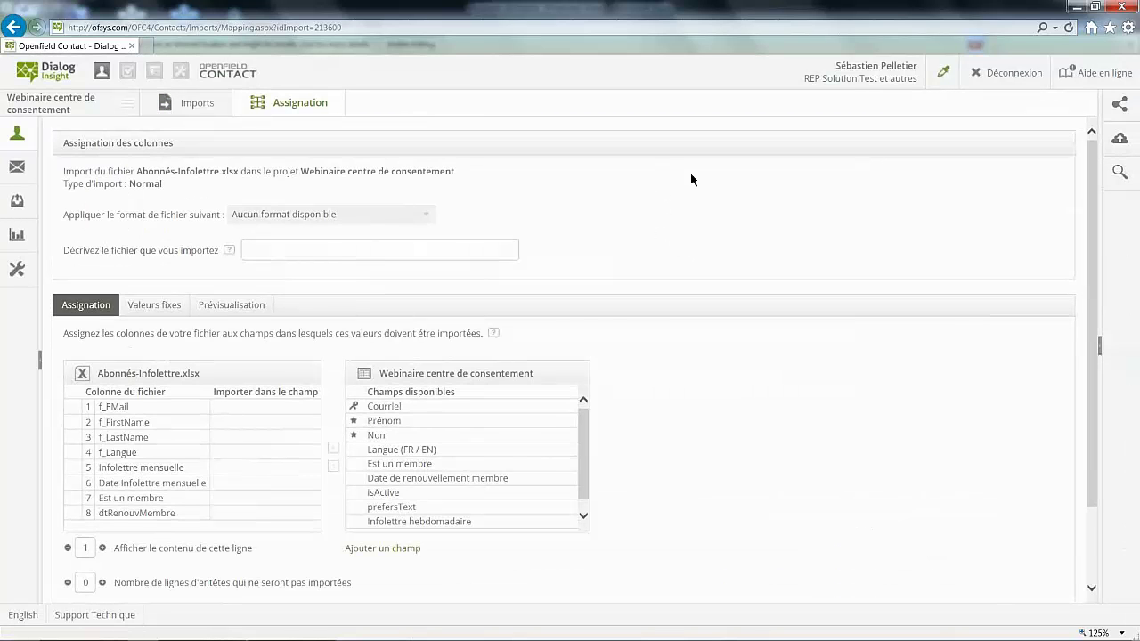
Step: Assign the f_EMail, f_FirstName and f_LastName columns to the Courriel, Prénom and Nom fields
{"action": "double_click", "coordinate": [400, 406]}
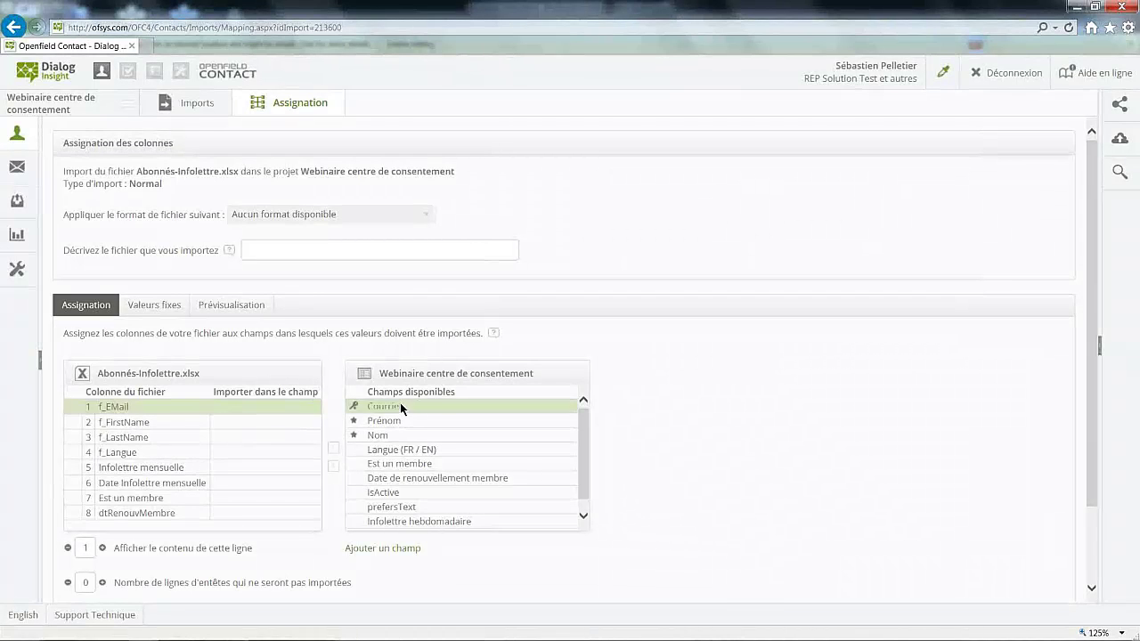
{"action": "double_click", "coordinate": [384, 420]}
{"action": "double_click", "coordinate": [385, 435]}
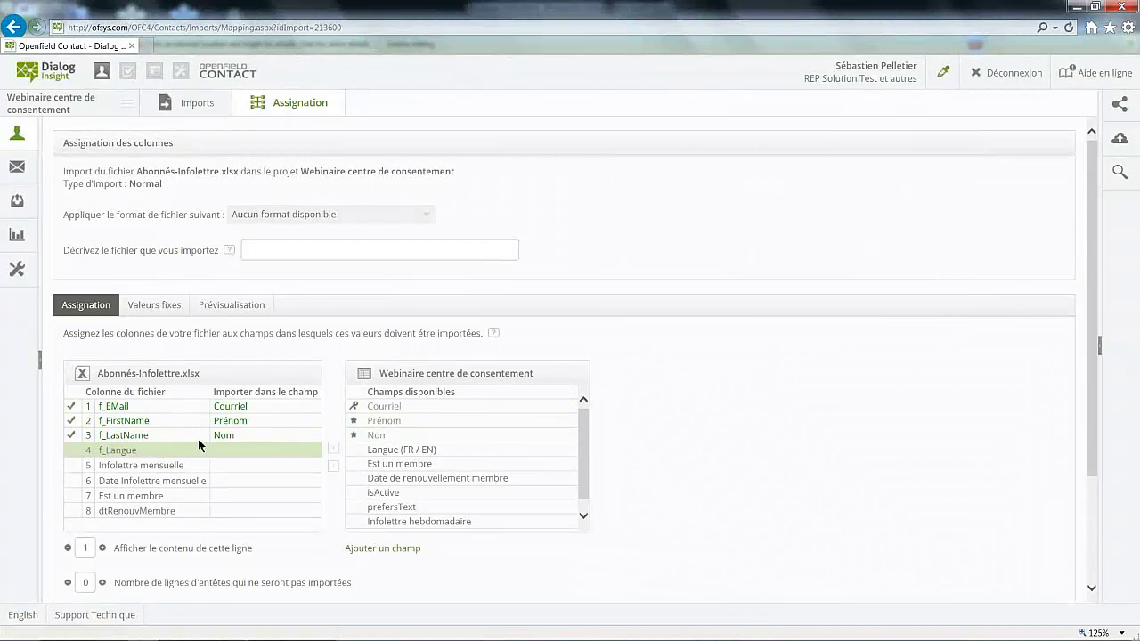
Step: Assign the Infolettre mensuelle column to Infolettre hebdomadaire and the Date Infolettre mensuelle column to Infolettre hebdomadaire (date effective)
{"action": "scroll", "coordinate": [178, 392], "scroll_direction": "down", "scroll_amount": 3}
{"action": "left_click", "coordinate": [268, 317]}
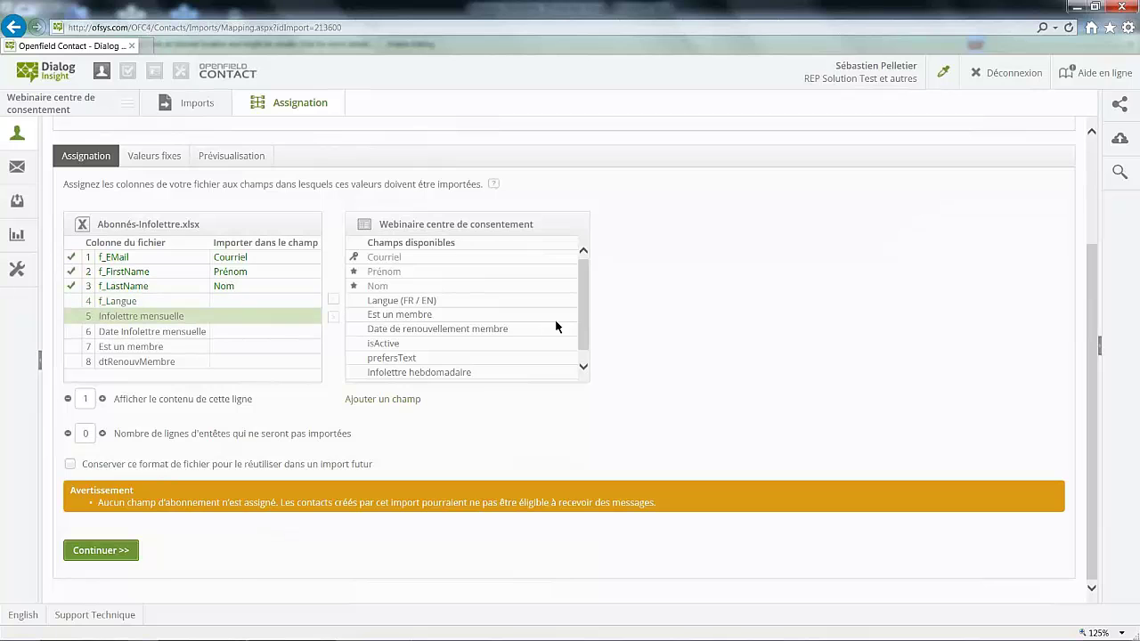
{"action": "left_click_drag", "start_coordinate": [582, 302], "coordinate": [584, 337]}
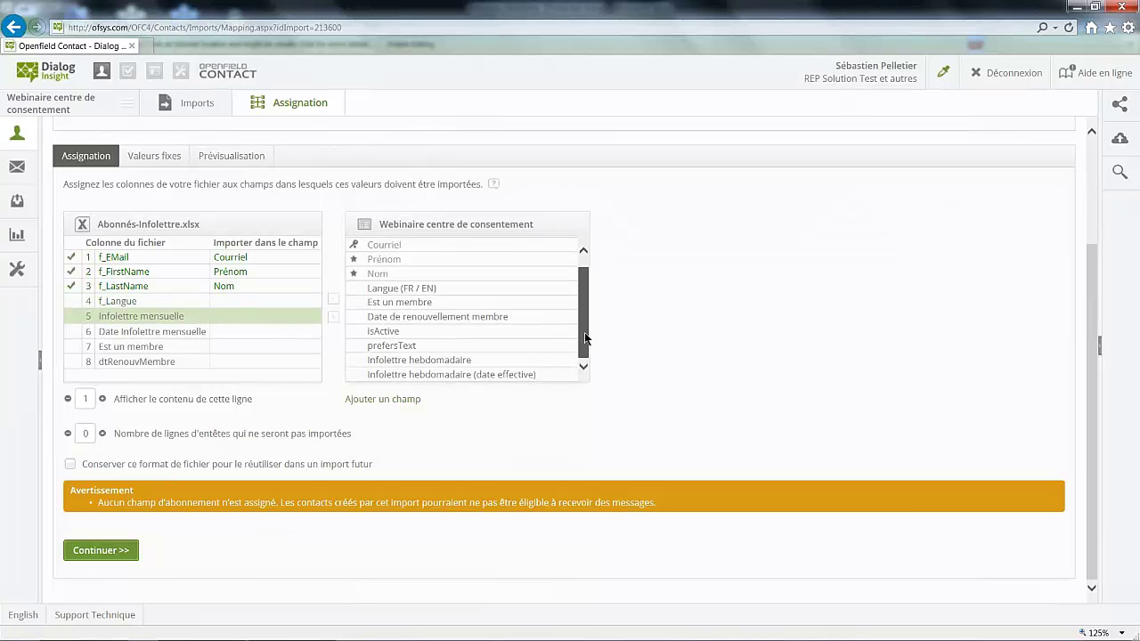
{"action": "left_click", "coordinate": [457, 362]}
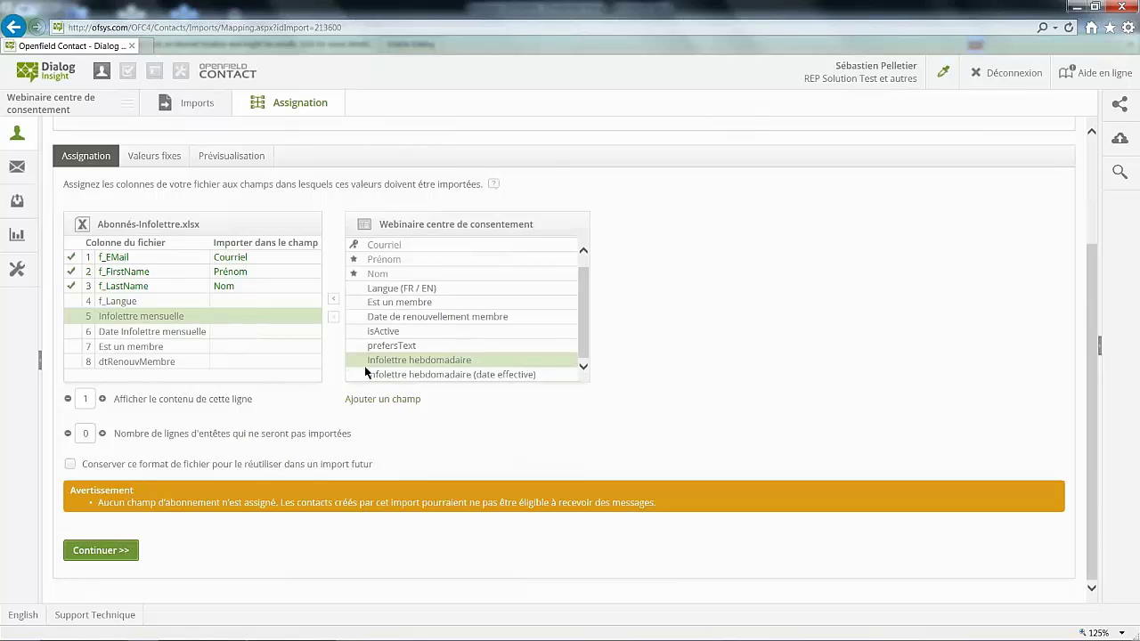
{"action": "double_click", "coordinate": [413, 362]}
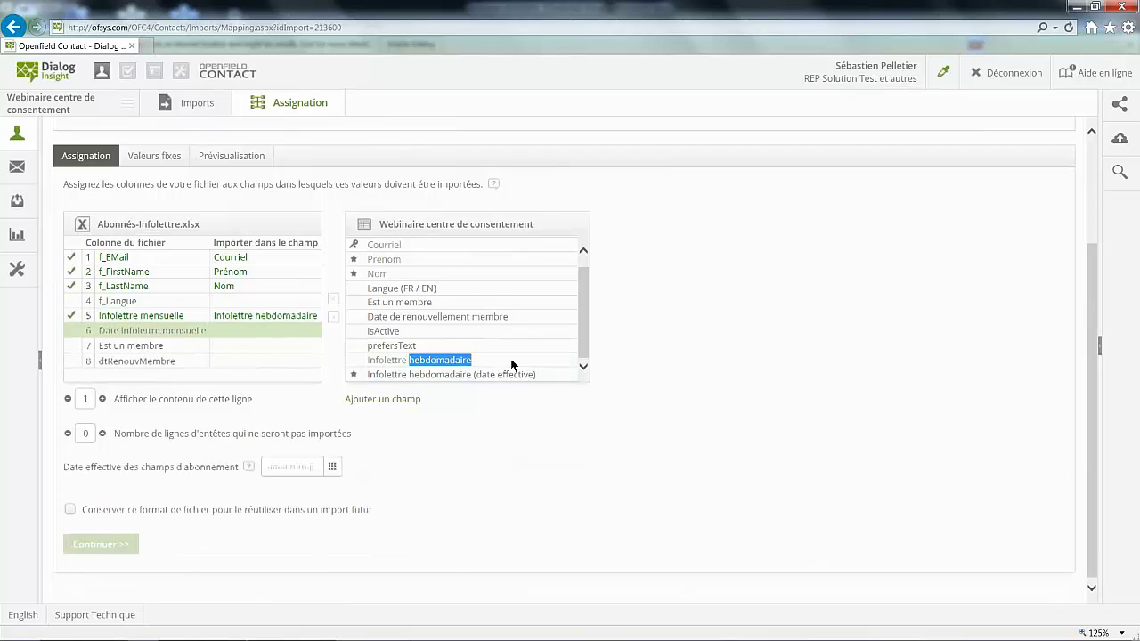
{"action": "left_click", "coordinate": [427, 376]}
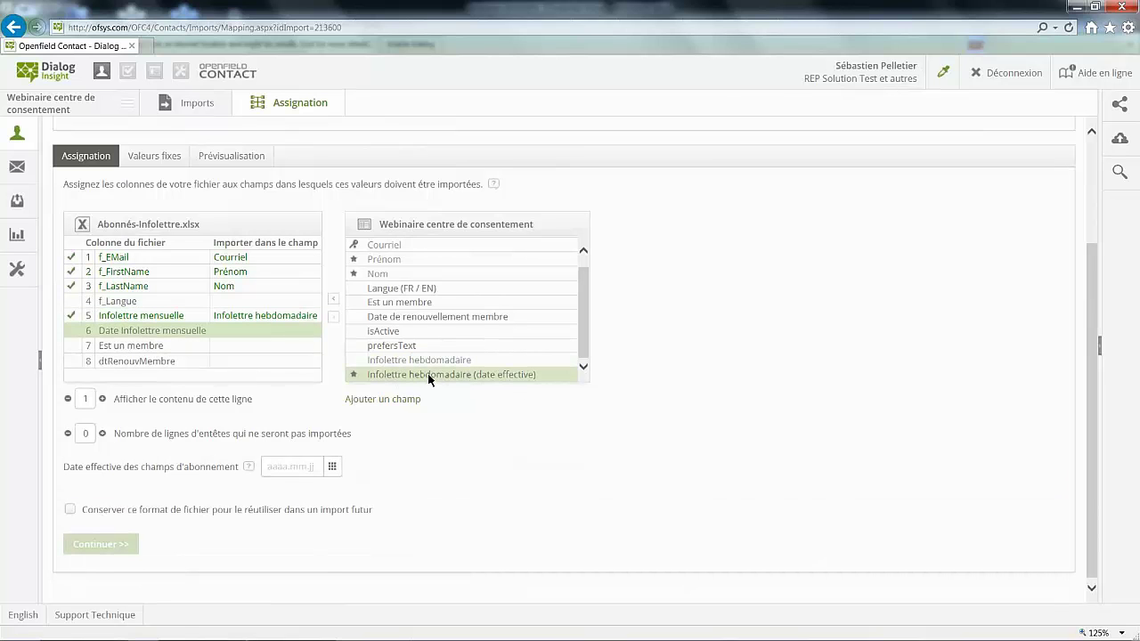
{"action": "double_click", "coordinate": [427, 375]}
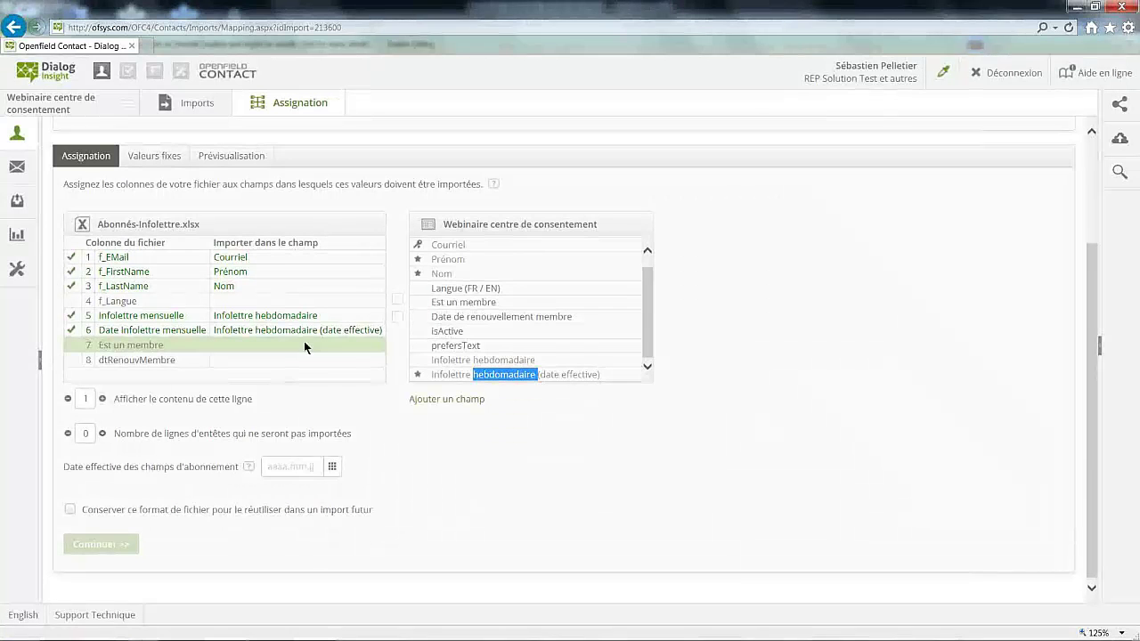
Step: Set the effective date of the subscription fields to 2014.06.01 and exclude 1 header line from the import
{"action": "left_click", "coordinate": [291, 465]}
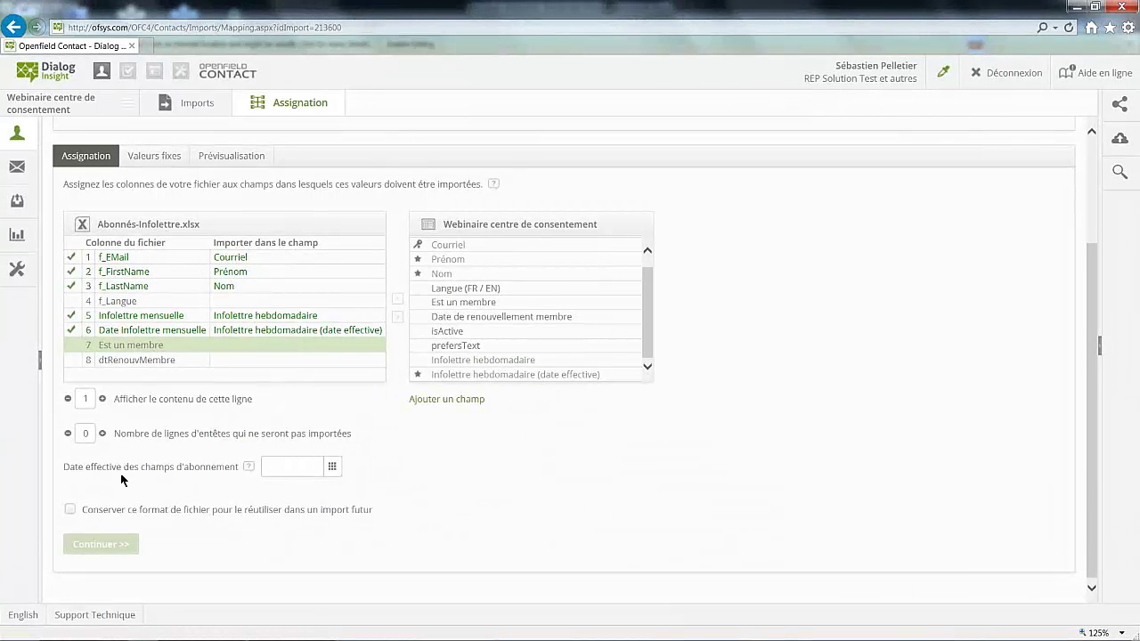
{"action": "left_click", "coordinate": [332, 467]}
{"action": "left_click", "coordinate": [270, 284]}
{"action": "left_click", "coordinate": [277, 324]}
{"action": "left_click", "coordinate": [102, 434]}
Step: Assign the Est un membre column to Est un membre and dtRenouvMembre to Date de renouvellement membre
{"action": "scroll", "coordinate": [484, 433], "scroll_direction": "up", "scroll_amount": 3}
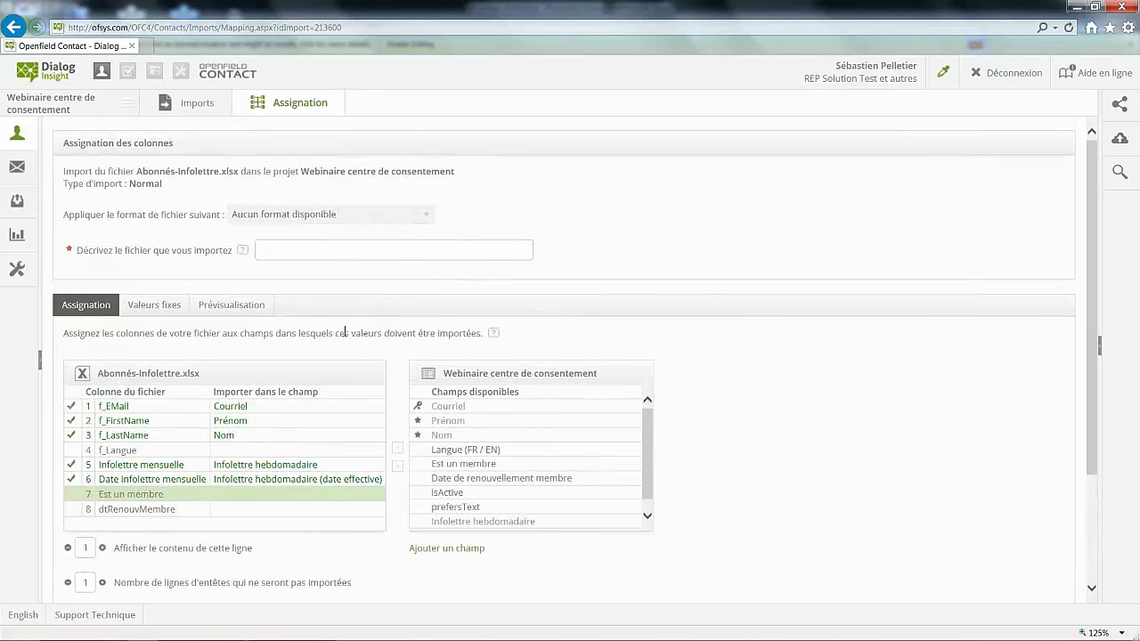
{"action": "scroll", "coordinate": [181, 498], "scroll_direction": "down", "scroll_amount": 2}
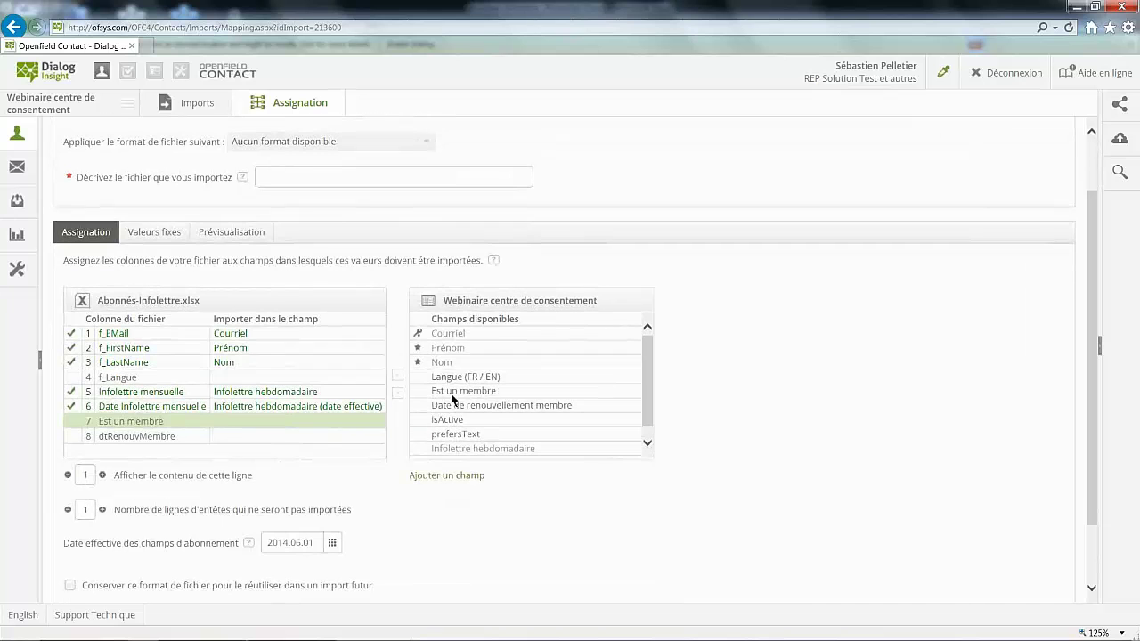
{"action": "double_click", "coordinate": [452, 392]}
{"action": "double_click", "coordinate": [459, 405]}
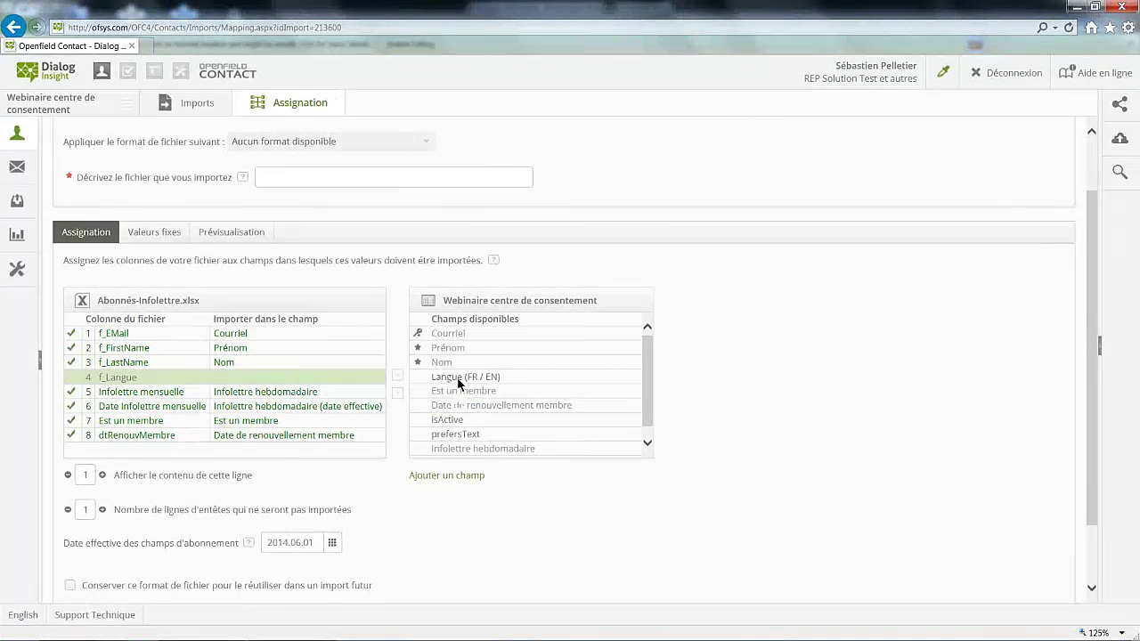
Step: Assign the f_Langue column to the Langue (FR / EN) field and describe the import as "Abonnés du site web"
{"action": "double_click", "coordinate": [455, 378]}
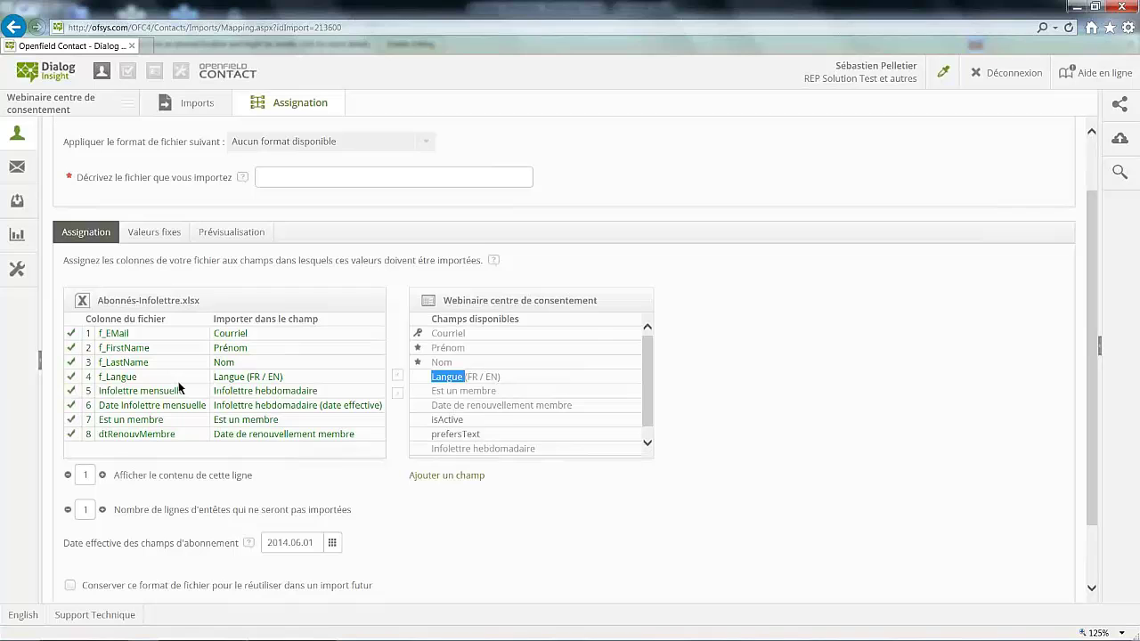
{"action": "left_click", "coordinate": [268, 180]}
{"action": "scroll", "coordinate": [534, 210], "scroll_direction": "up", "scroll_amount": 1}
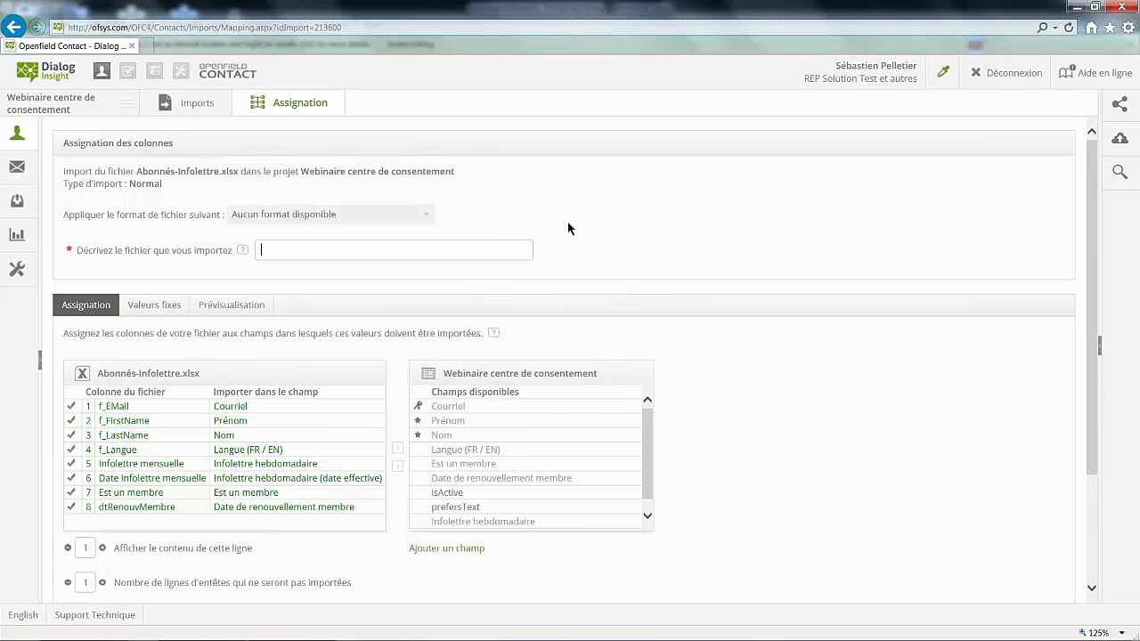
{"action": "type", "text": "Abonnés du site web"}
Step: Submit the column assignment for file analysis and dismiss the Windows color scheme dialog
{"action": "scroll", "coordinate": [739, 294], "scroll_direction": "down", "scroll_amount": 3}
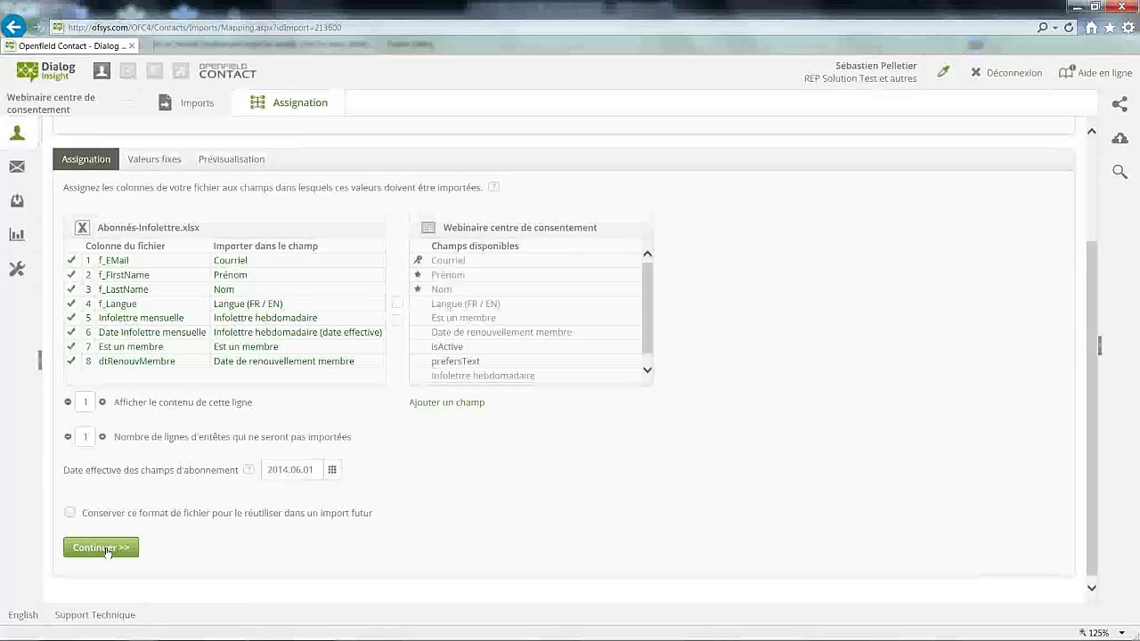
{"action": "left_click", "coordinate": [101, 548]}
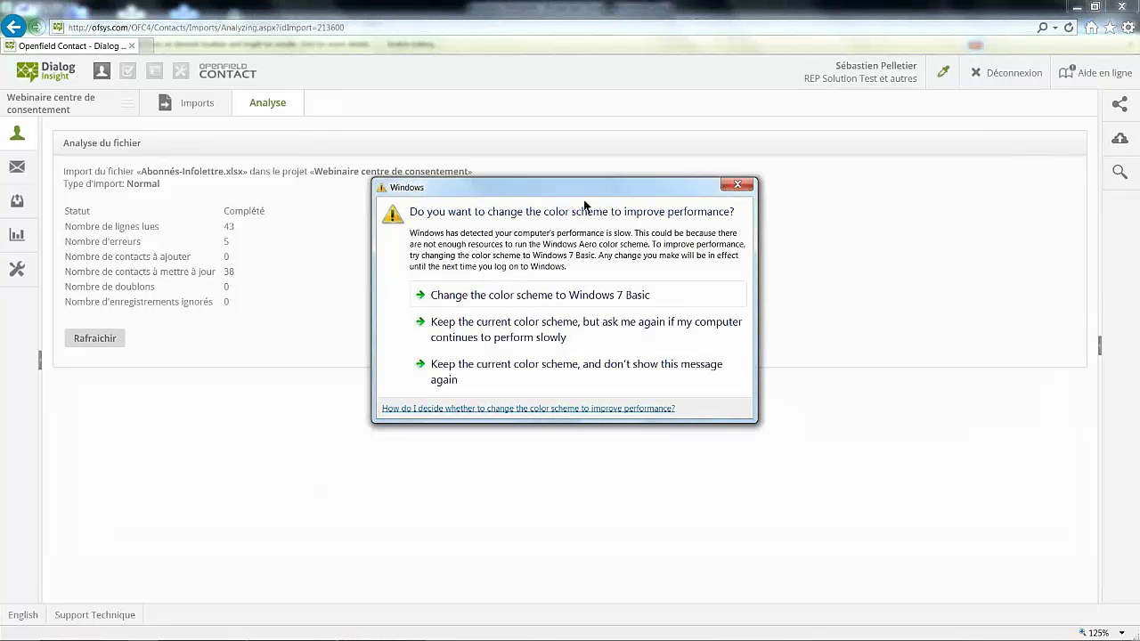
{"action": "left_click", "coordinate": [738, 184]}
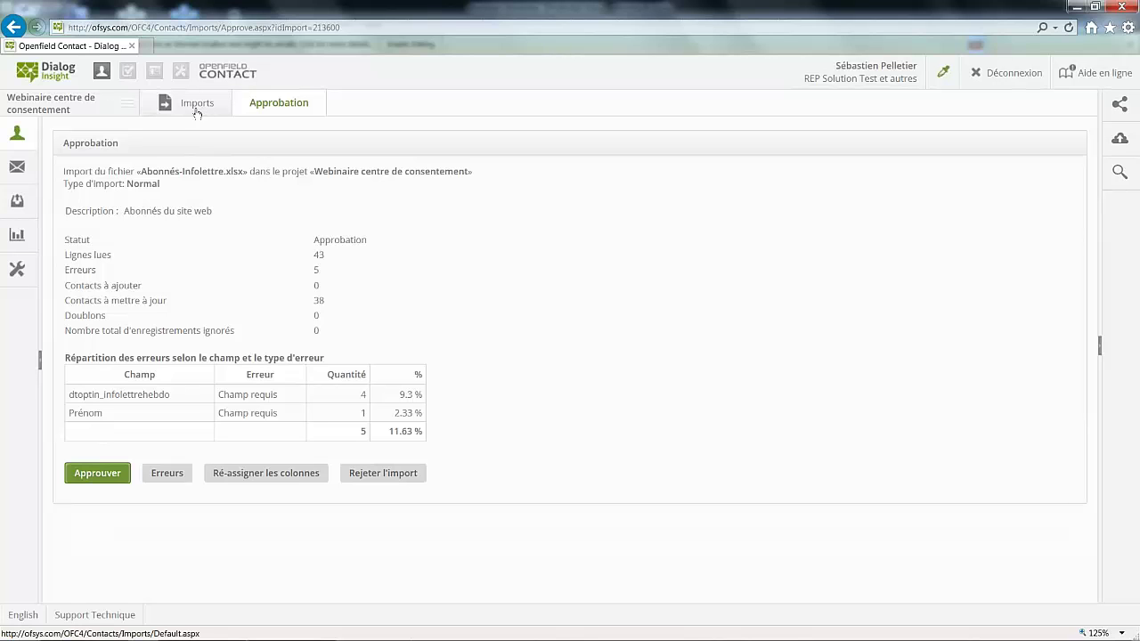
Step: Open the contact search and display the advanced options for Selon les consentements
{"action": "mouse_move", "coordinate": [20, 137]}
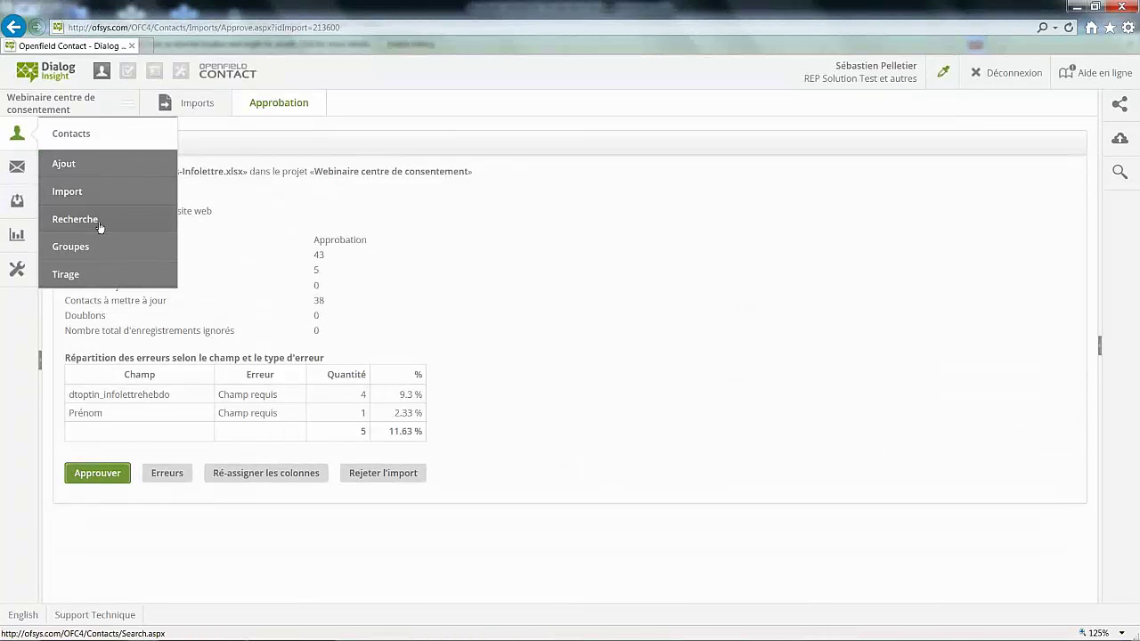
{"action": "left_click", "coordinate": [99, 227]}
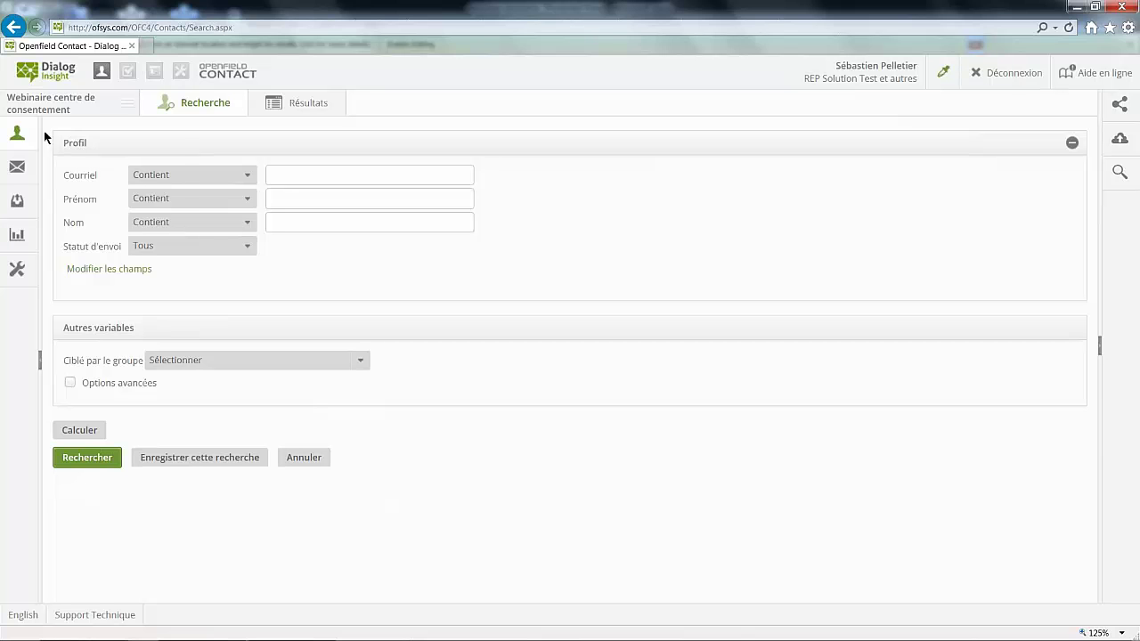
{"action": "mouse_move", "coordinate": [36, 135]}
{"action": "left_click", "coordinate": [135, 385]}
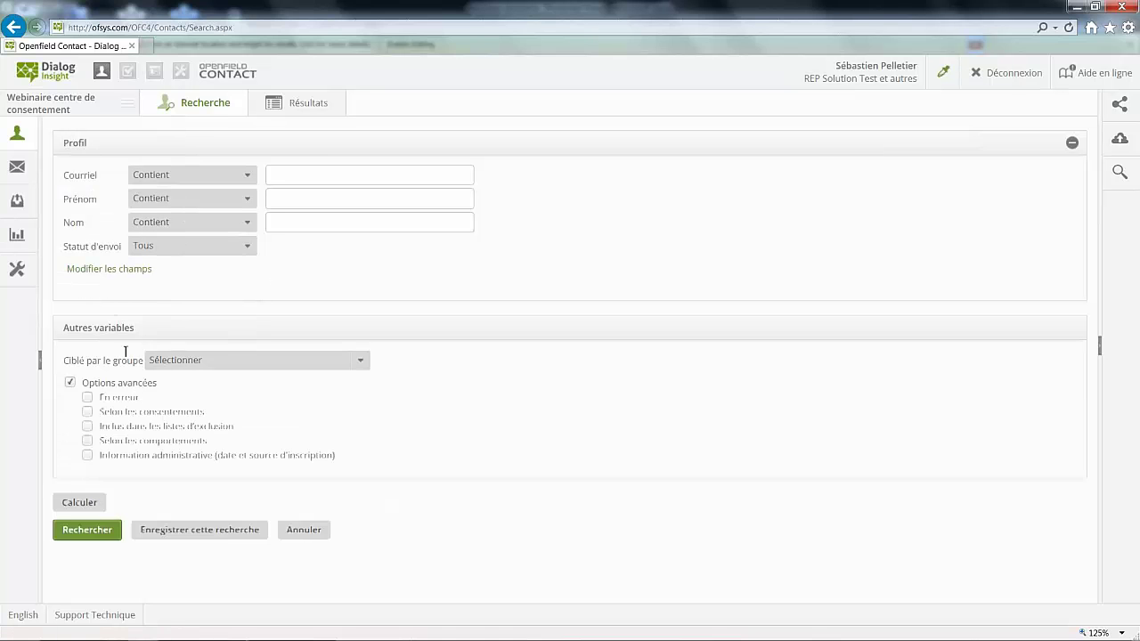
{"action": "left_click", "coordinate": [87, 413]}
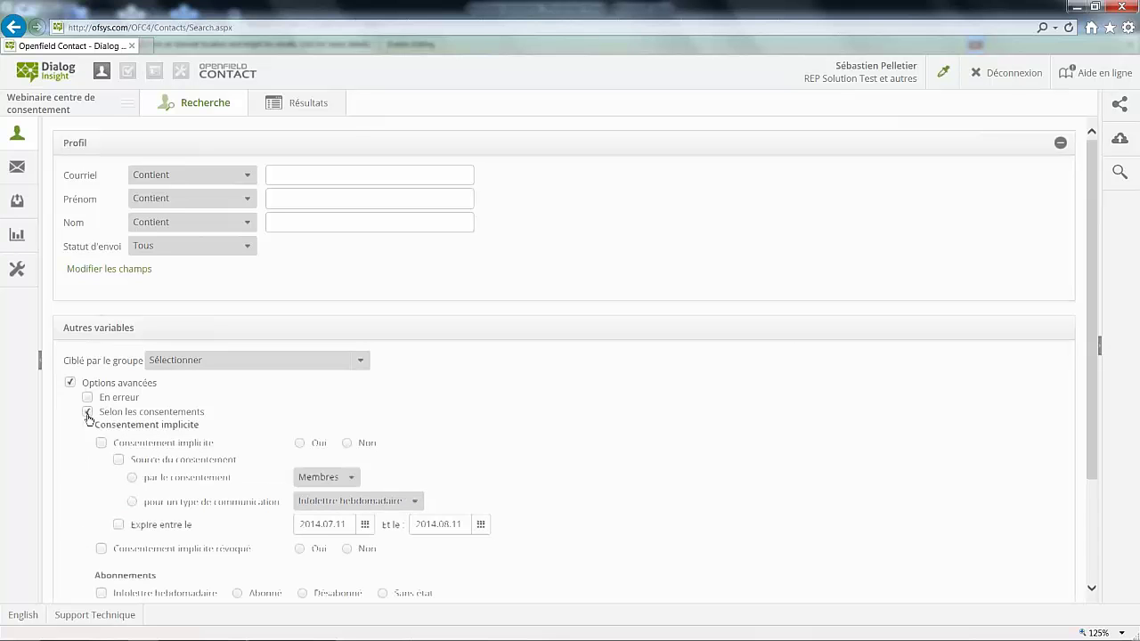
{"action": "scroll", "coordinate": [101, 380], "scroll_direction": "down", "scroll_amount": 1}
{"action": "scroll", "coordinate": [101, 380], "scroll_direction": "down", "scroll_amount": 1}
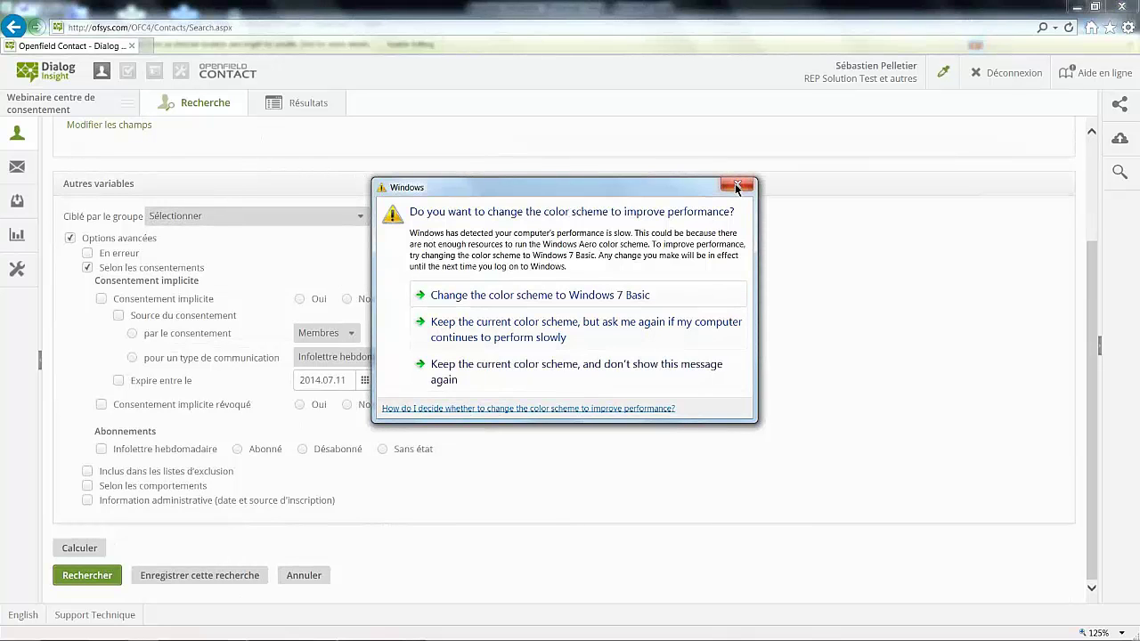
{"action": "left_click", "coordinate": [736, 185]}
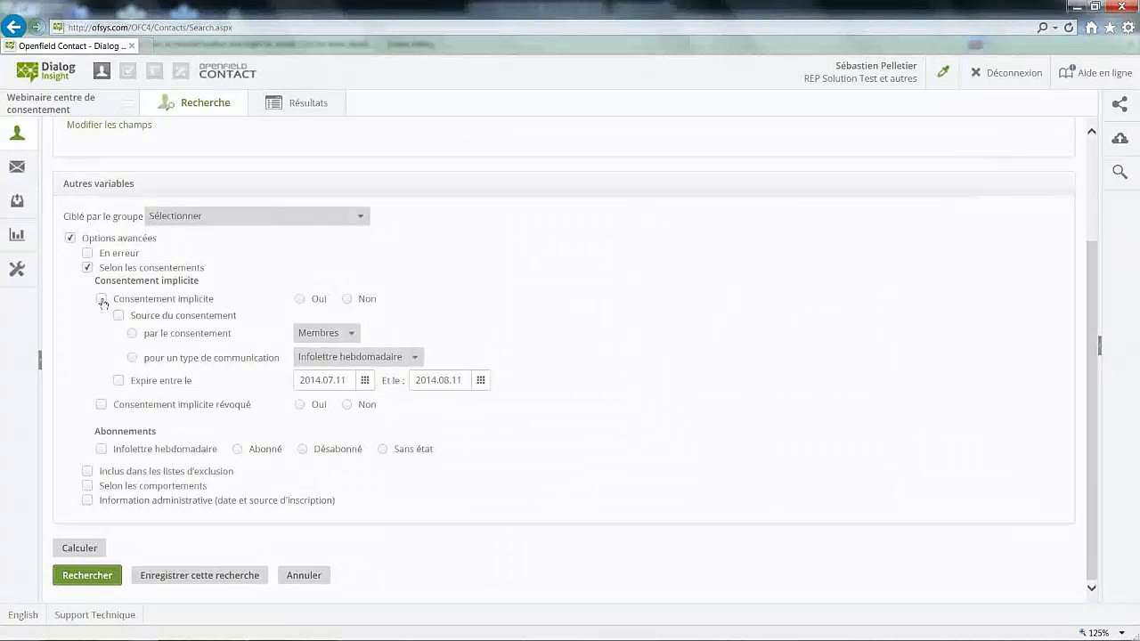
Step: Try the Consentement implicite criterion and run the contact search from the consent options
{"action": "left_click", "coordinate": [209, 298]}
{"action": "left_click", "coordinate": [190, 303]}
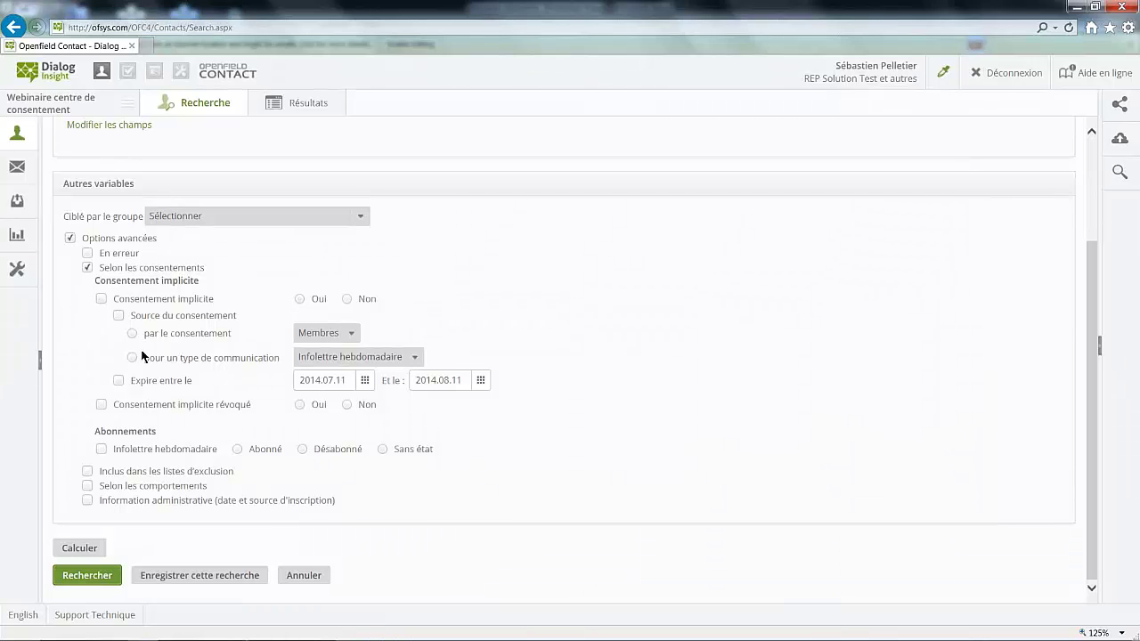
{"action": "left_click", "coordinate": [119, 449]}
{"action": "left_click", "coordinate": [102, 576]}
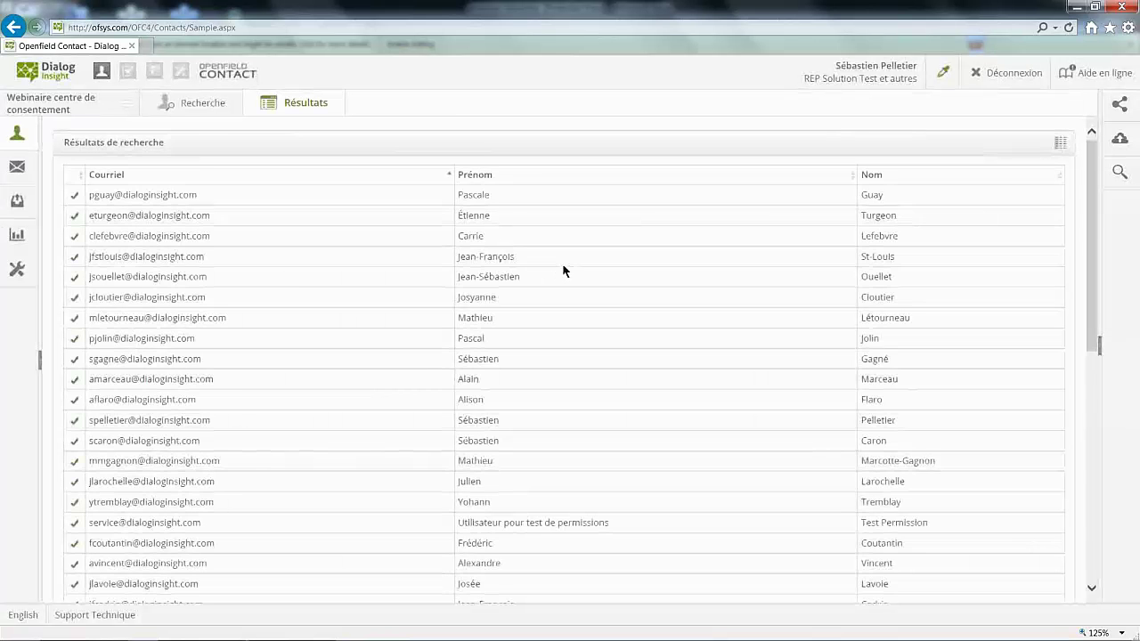
Step: Export all data of the found contacts in Excel 2007 (.XLSX) format and open the exported file
{"action": "scroll", "coordinate": [562, 270], "scroll_direction": "down", "scroll_amount": 5}
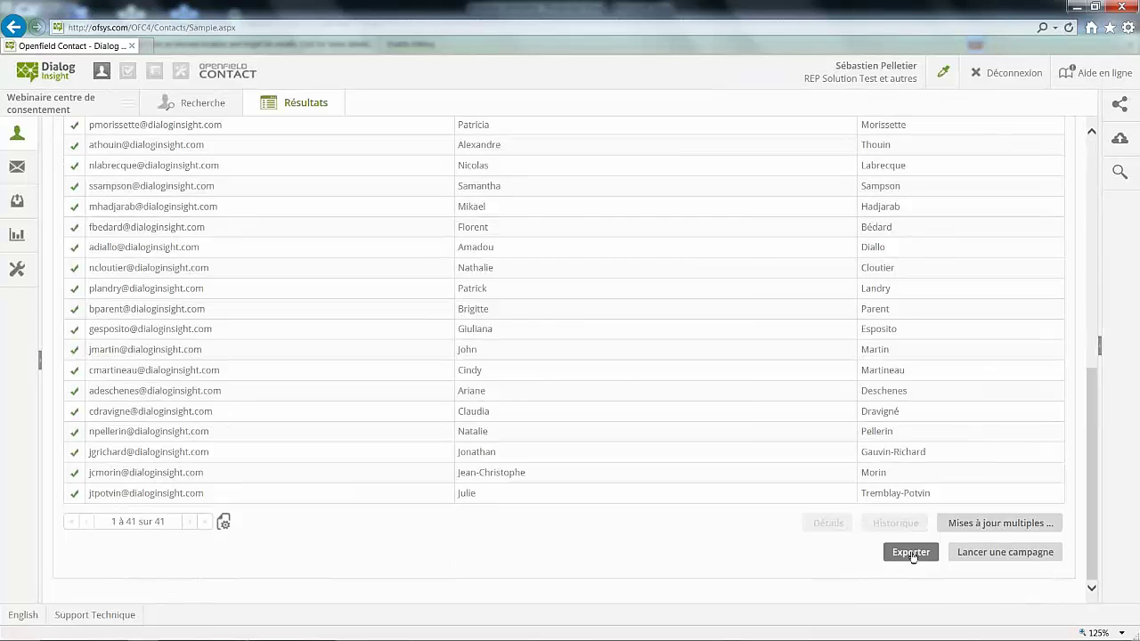
{"action": "left_click", "coordinate": [911, 552]}
{"action": "left_click", "coordinate": [502, 249]}
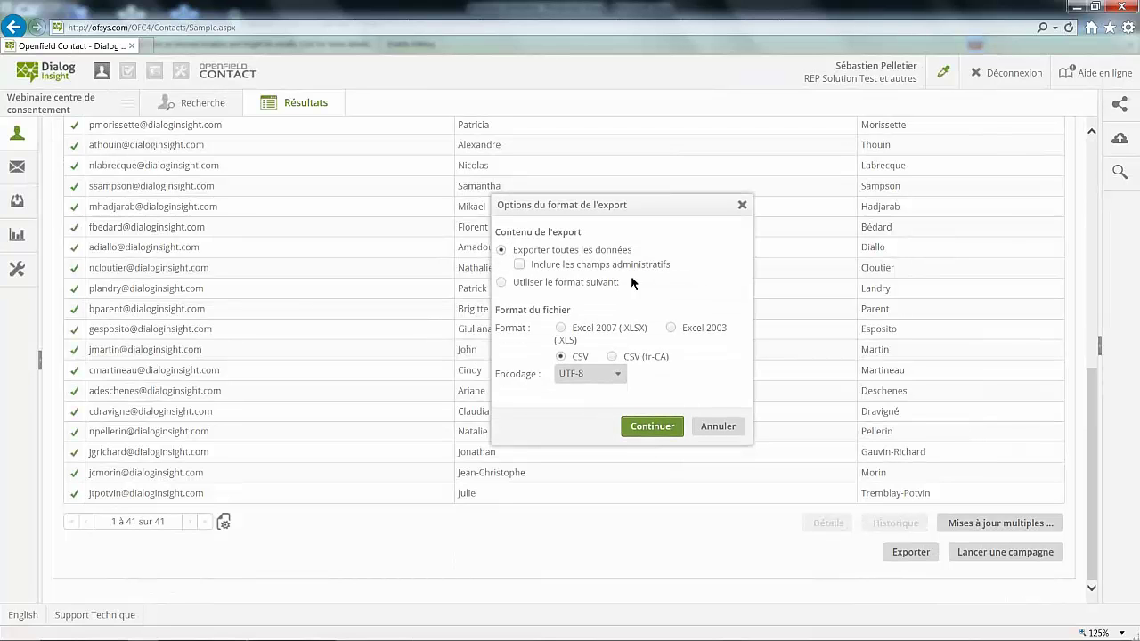
{"action": "left_click", "coordinate": [602, 329]}
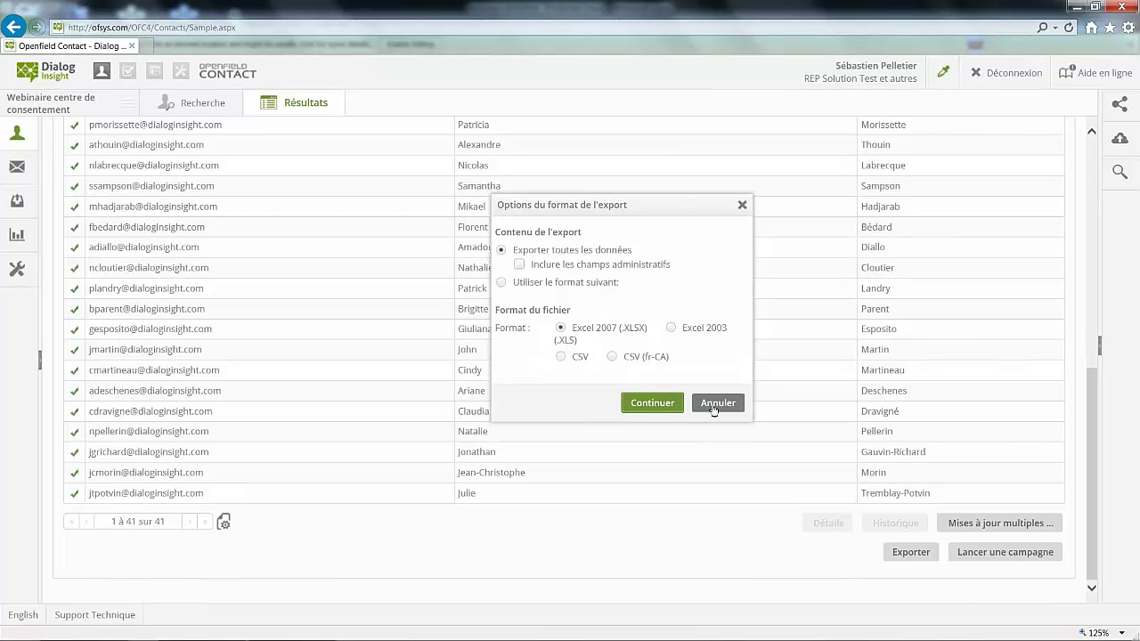
{"action": "left_click", "coordinate": [653, 404]}
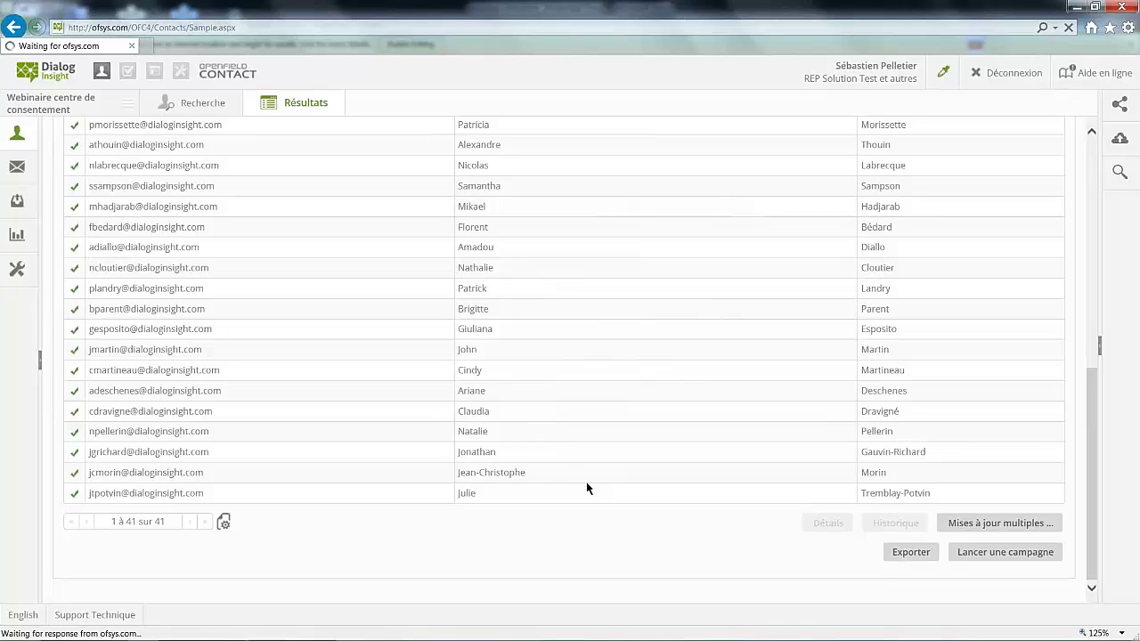
{"action": "left_click", "coordinate": [742, 625]}
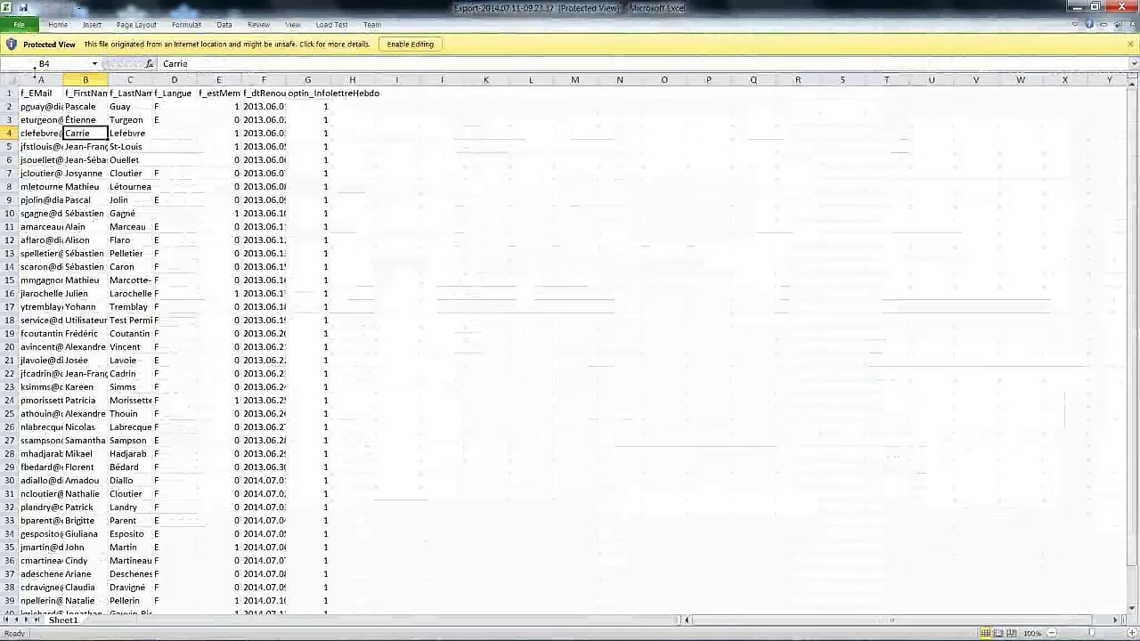
Step: Autofit all columns of the exported sheet and examine the f_estMembre and optin_InfolettreHebdo columns
{"action": "left_click", "coordinate": [9, 80]}
{"action": "left_click_drag", "start_coordinate": [63, 80], "coordinate": [63, 80]}
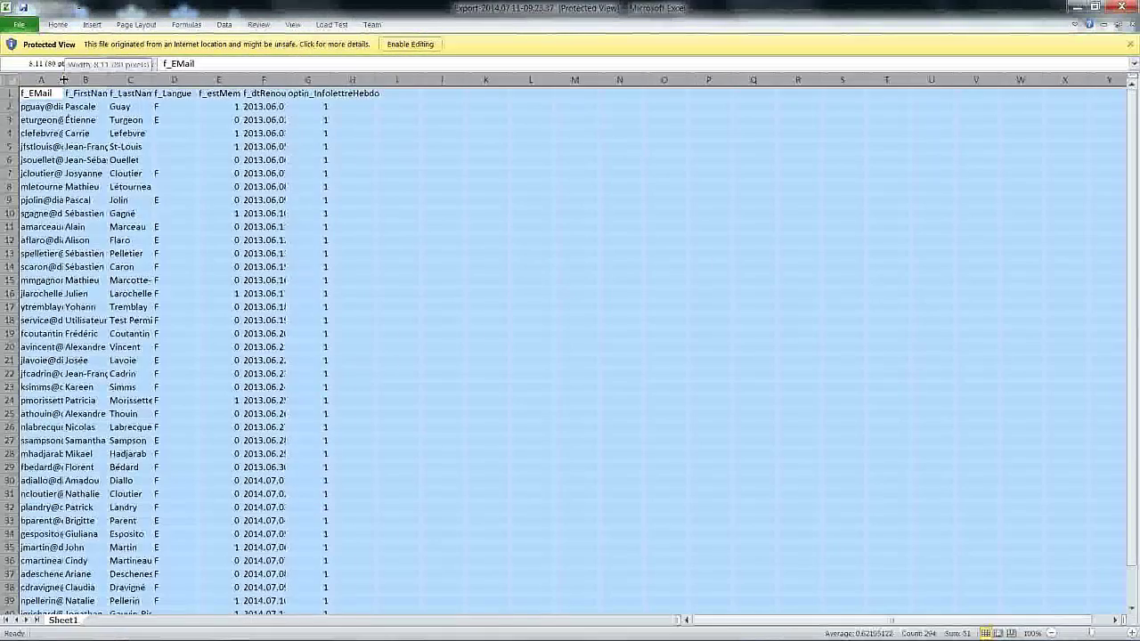
{"action": "double_click", "coordinate": [63, 80]}
{"action": "left_click", "coordinate": [472, 79]}
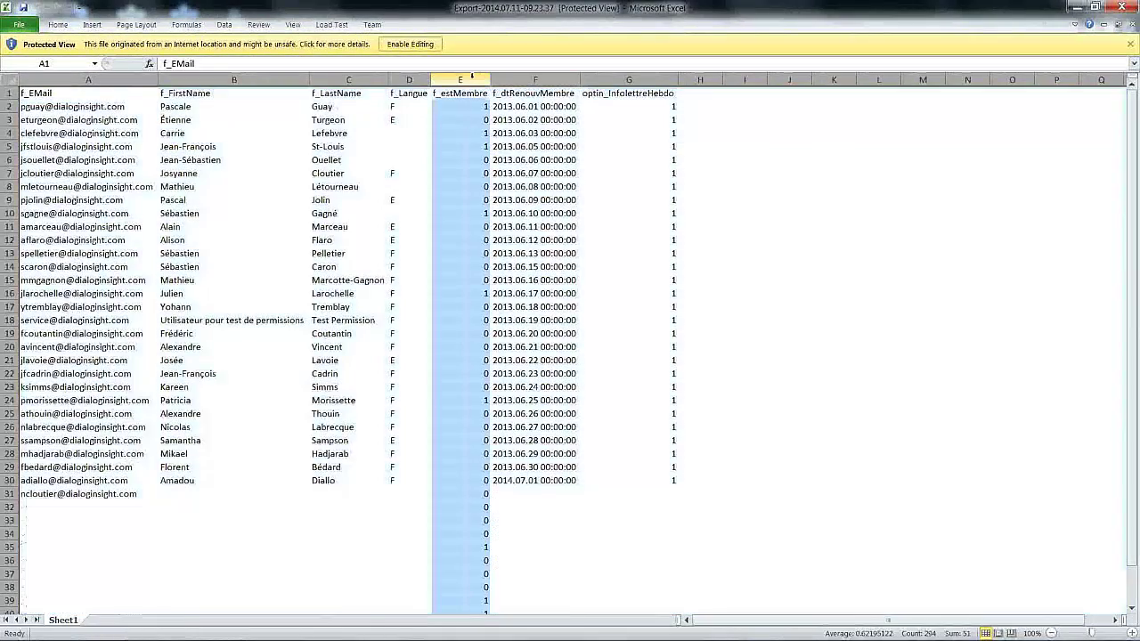
{"action": "left_click", "coordinate": [623, 80]}
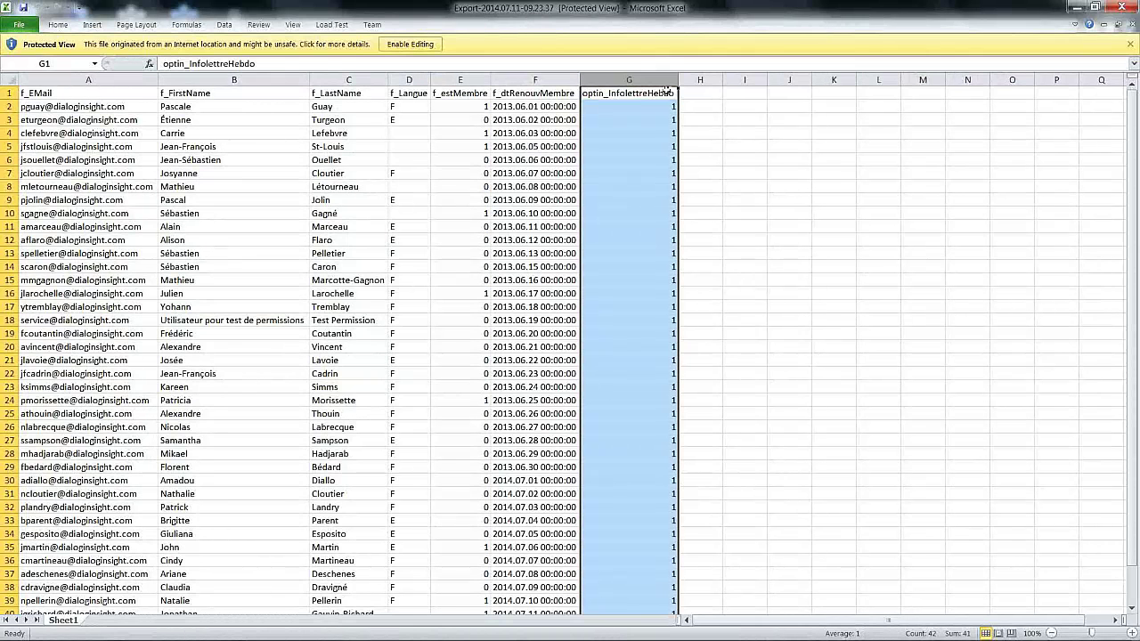
{"action": "scroll", "coordinate": [684, 160], "scroll_direction": "down", "scroll_amount": 7}
{"action": "scroll", "coordinate": [671, 186], "scroll_direction": "up", "scroll_amount": 7}
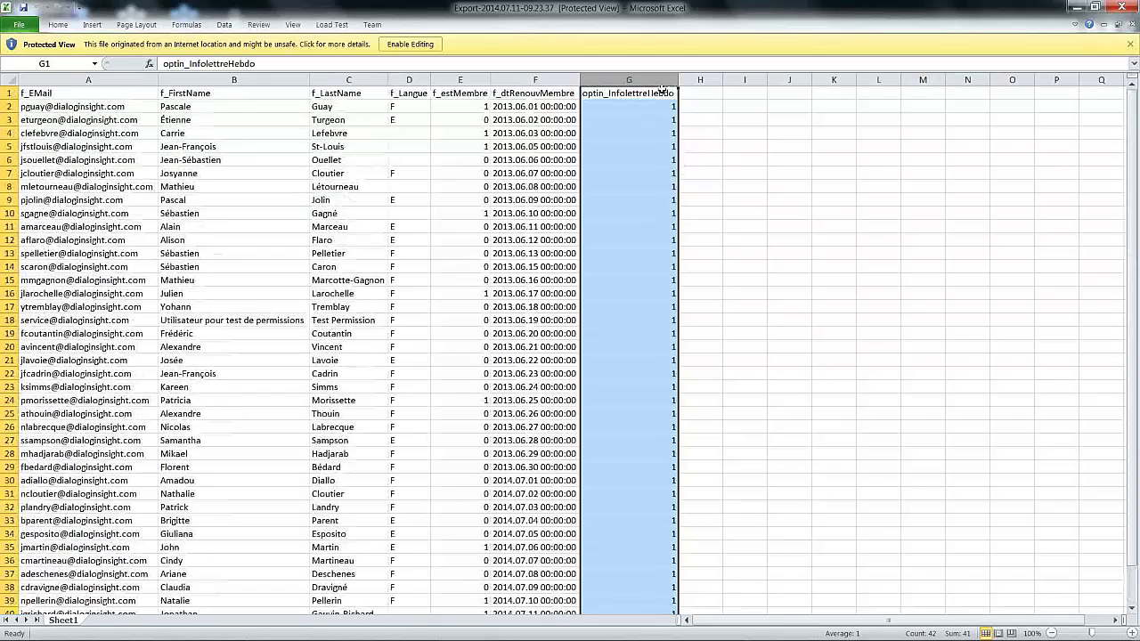
Step: Widen the empty column H beside optin_InfolettreHebdo and examine the cells G1:H2 without enabling editing
{"action": "left_click", "coordinate": [692, 80]}
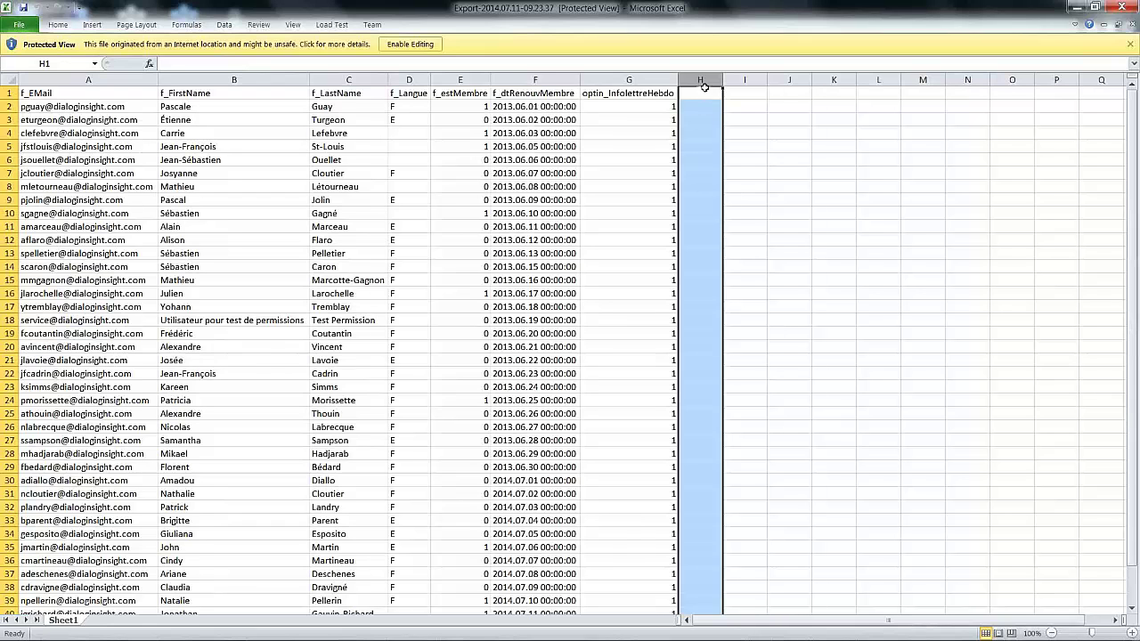
{"action": "left_click_drag", "start_coordinate": [724, 80], "coordinate": [789, 80]}
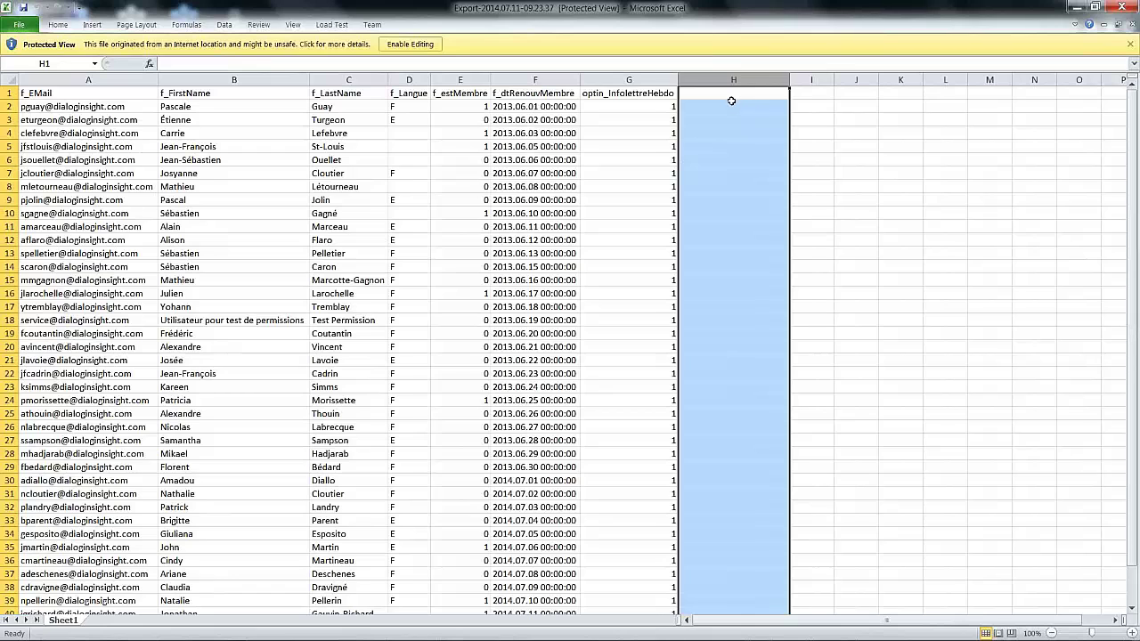
{"action": "left_click", "coordinate": [659, 91]}
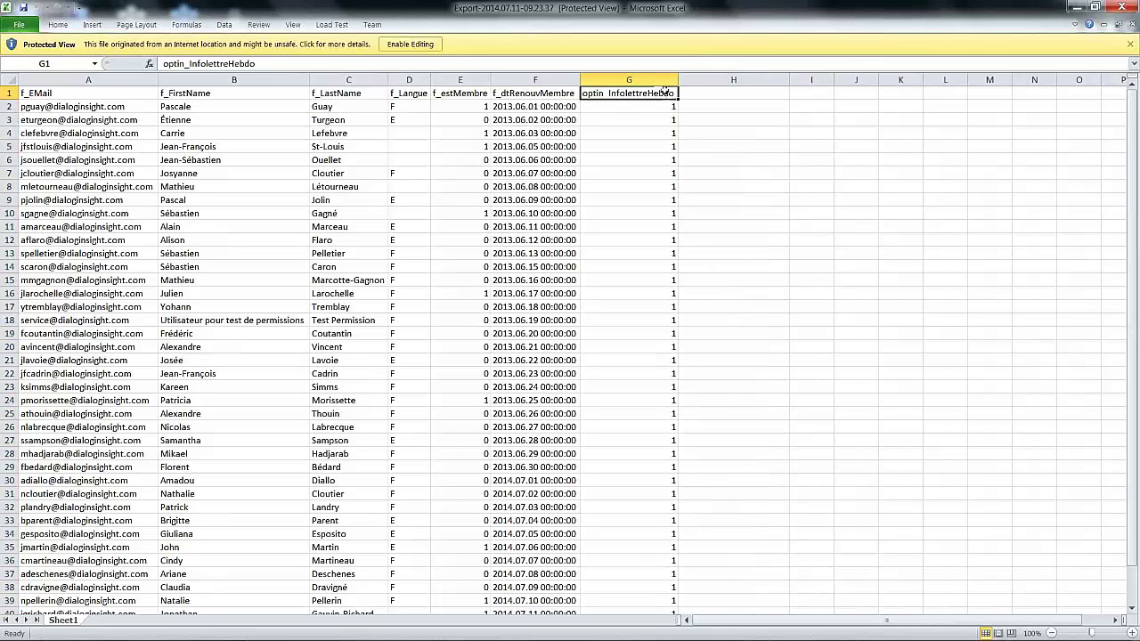
{"action": "left_click", "coordinate": [663, 108]}
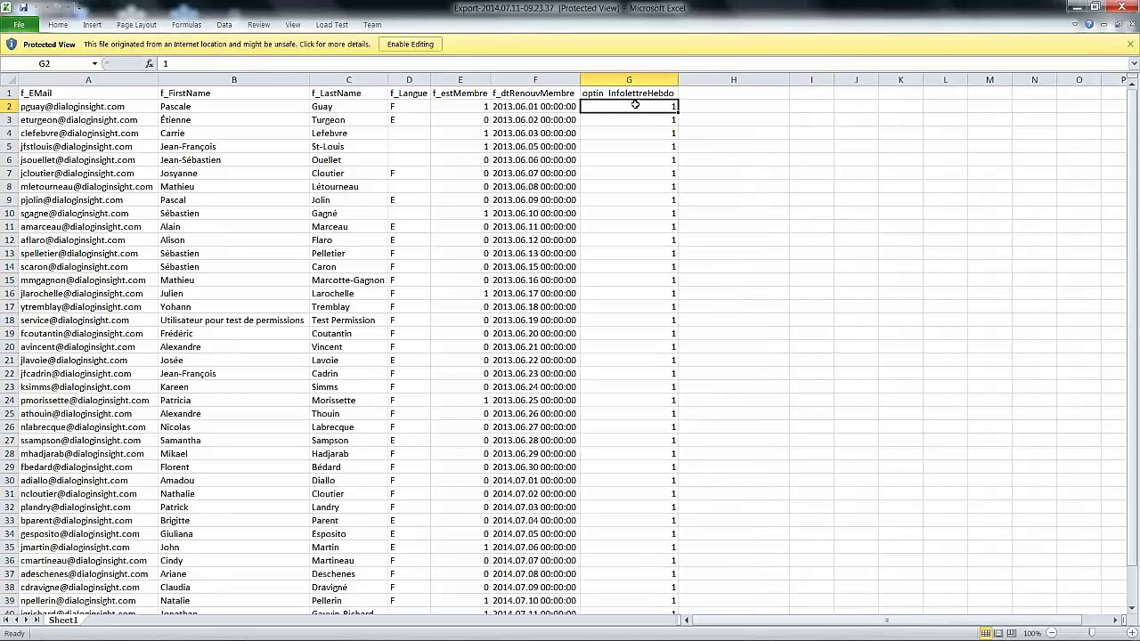
{"action": "left_click_drag", "start_coordinate": [620, 93], "coordinate": [715, 97]}
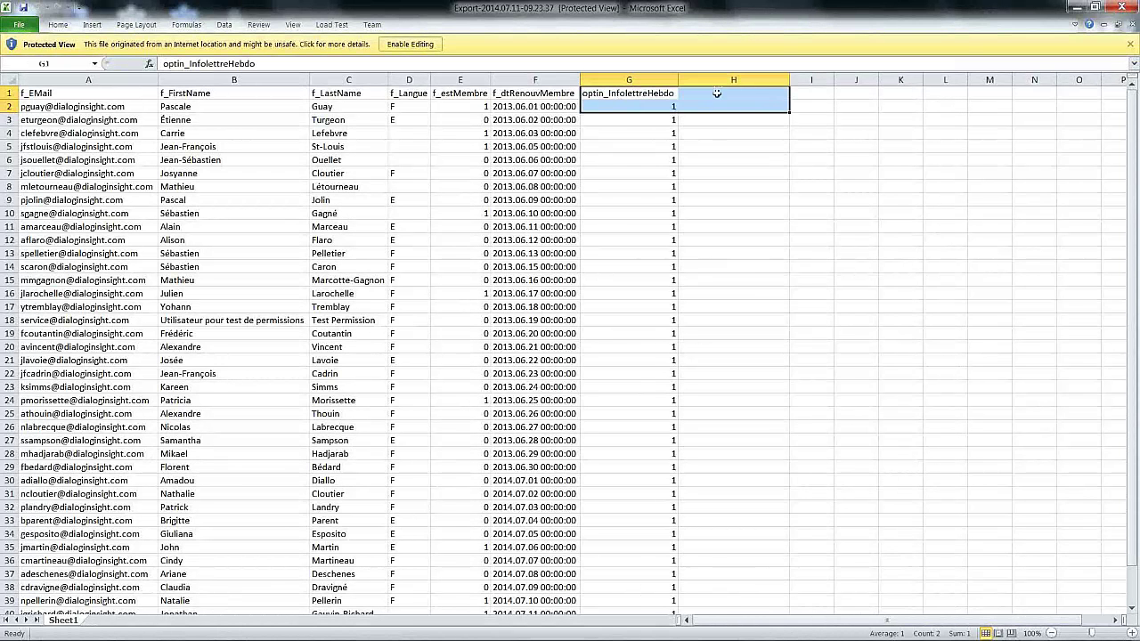
{"action": "left_click", "coordinate": [662, 87]}
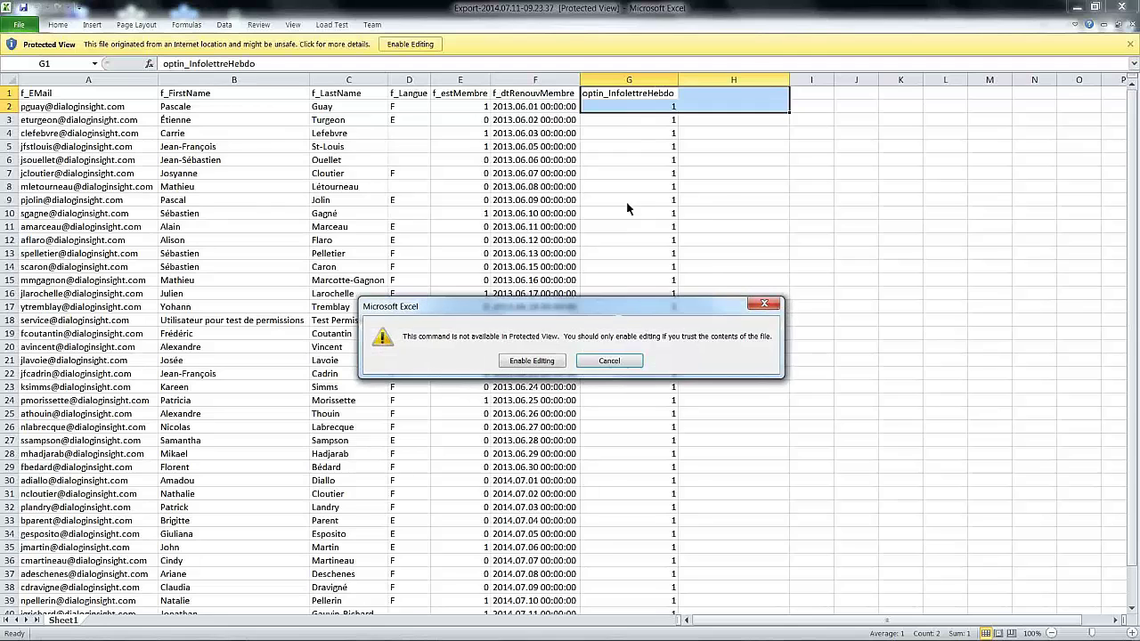
{"action": "left_click", "coordinate": [614, 358]}
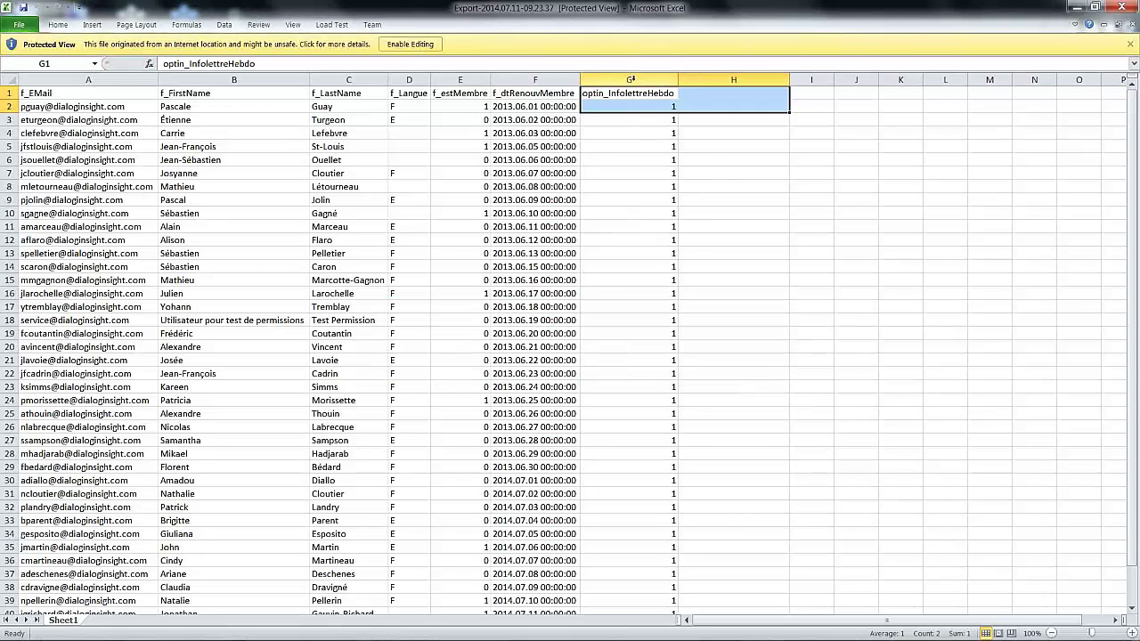
Step: Examine the optin_InfolettreHebdo, f_estMembre and f_dtRenouvMembre columns, and close both open Excel workbooks
{"action": "left_click", "coordinate": [632, 79]}
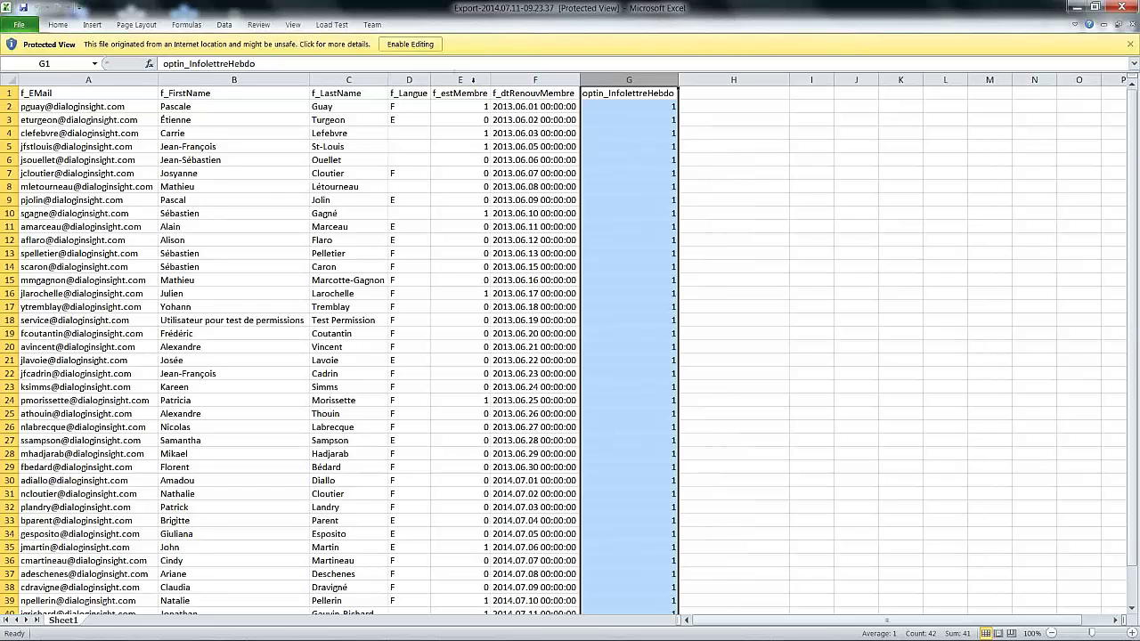
{"action": "left_click_drag", "start_coordinate": [455, 79], "coordinate": [527, 79]}
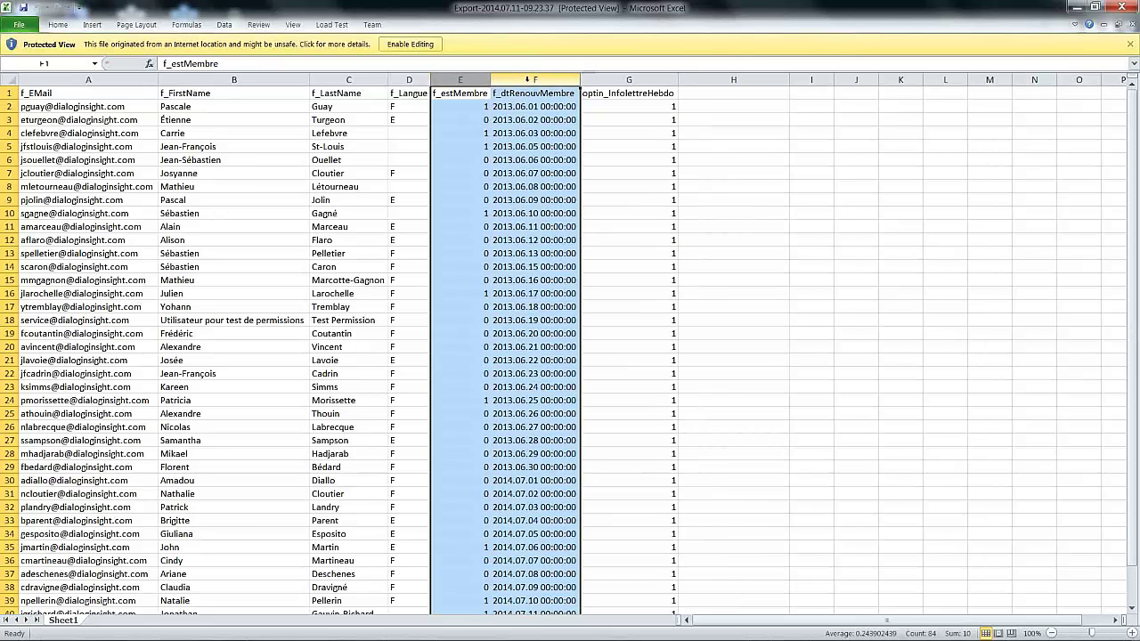
{"action": "left_click", "coordinate": [1125, 9]}
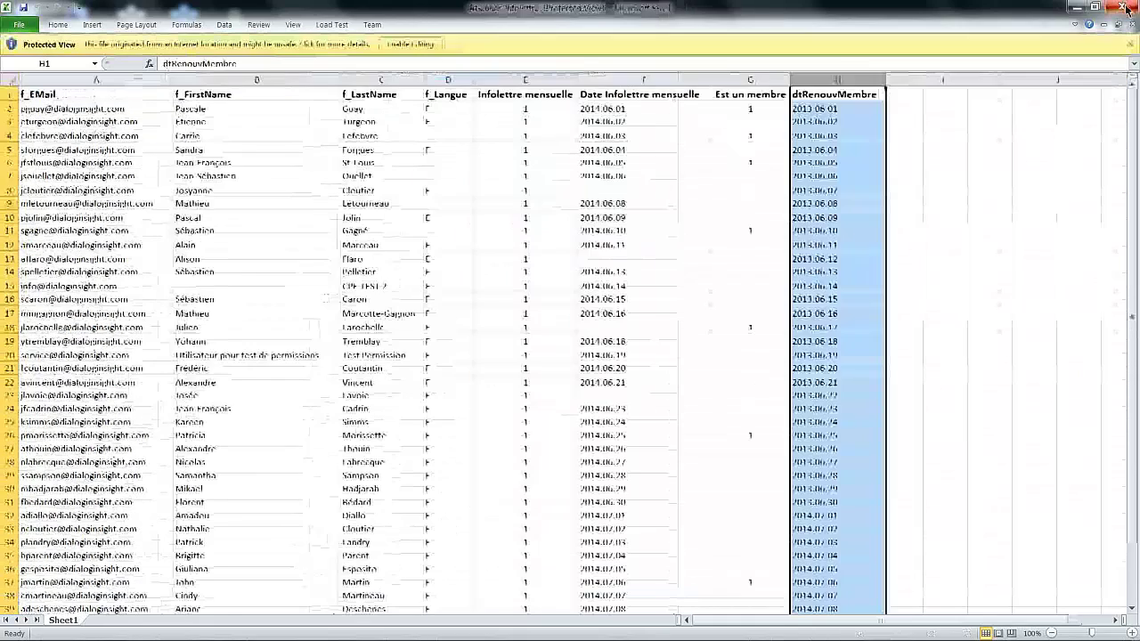
{"action": "left_click", "coordinate": [1124, 7]}
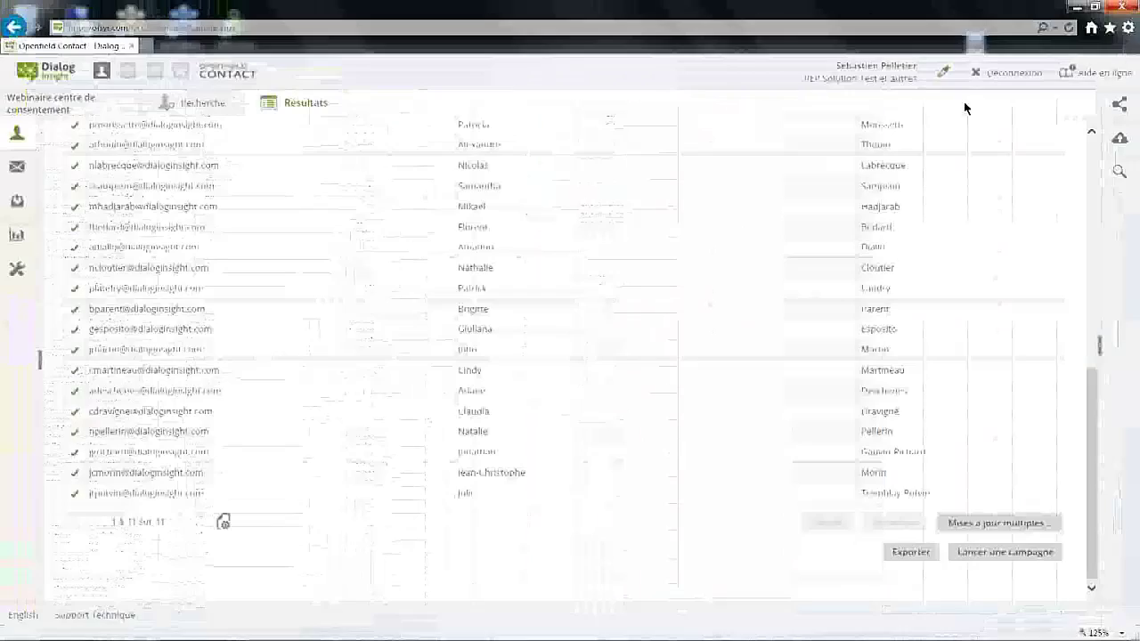
Step: Open the consent manager from the project configuration to view its subscriptions, implicit consents and communication types
{"action": "scroll", "coordinate": [462, 346], "scroll_direction": "up", "scroll_amount": 10}
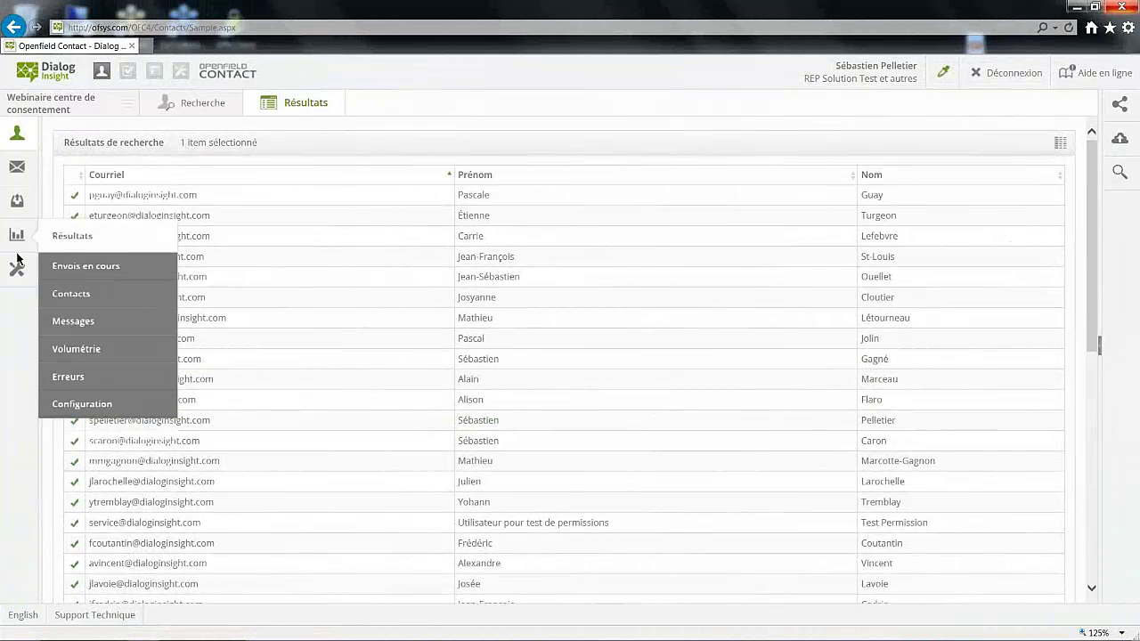
{"action": "mouse_move", "coordinate": [17, 272]}
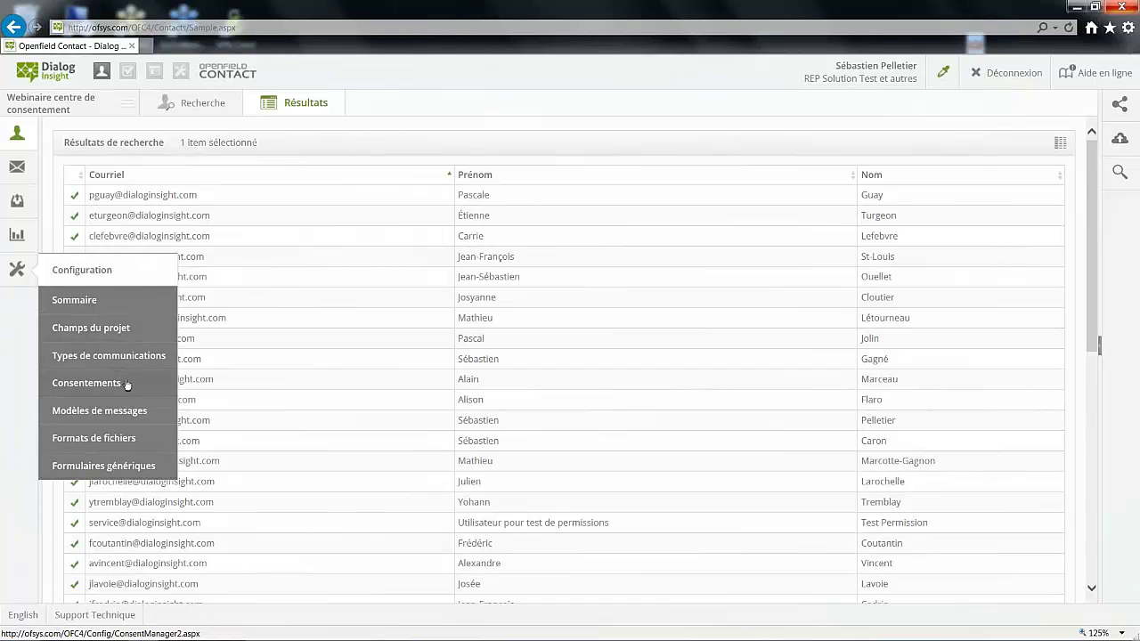
{"action": "left_click", "coordinate": [87, 383]}
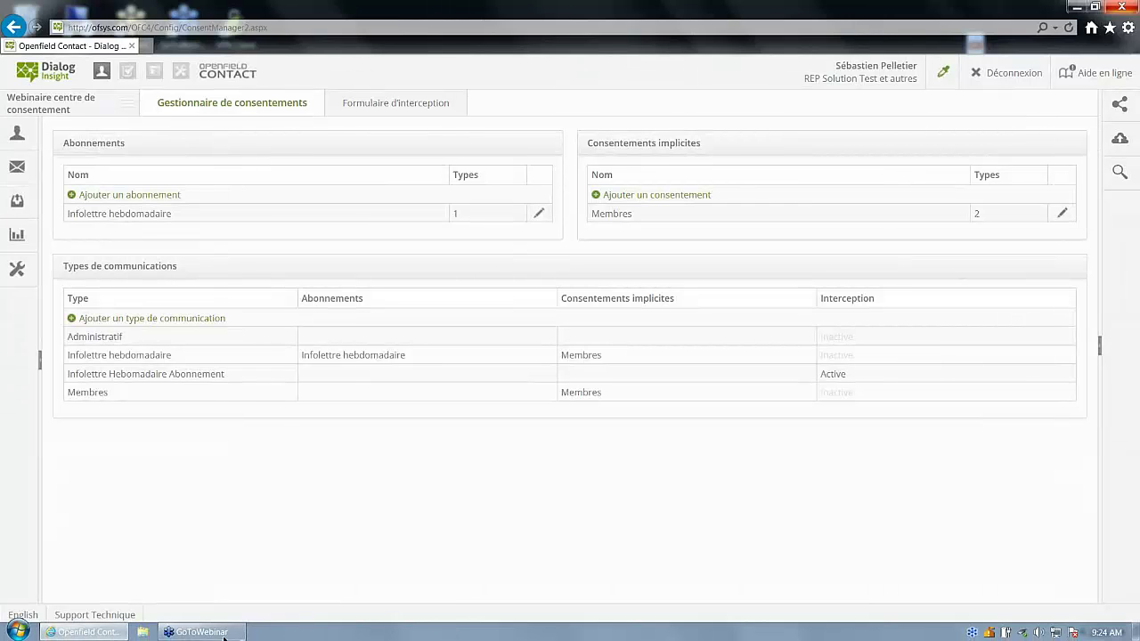
{"action": "left_click", "coordinate": [223, 634]}
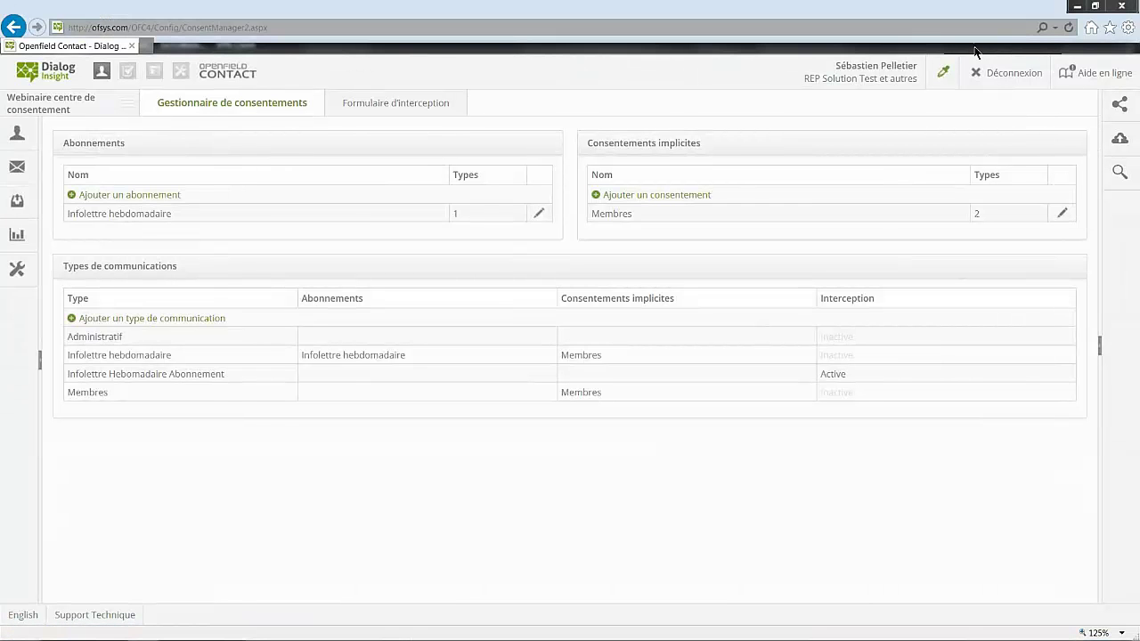